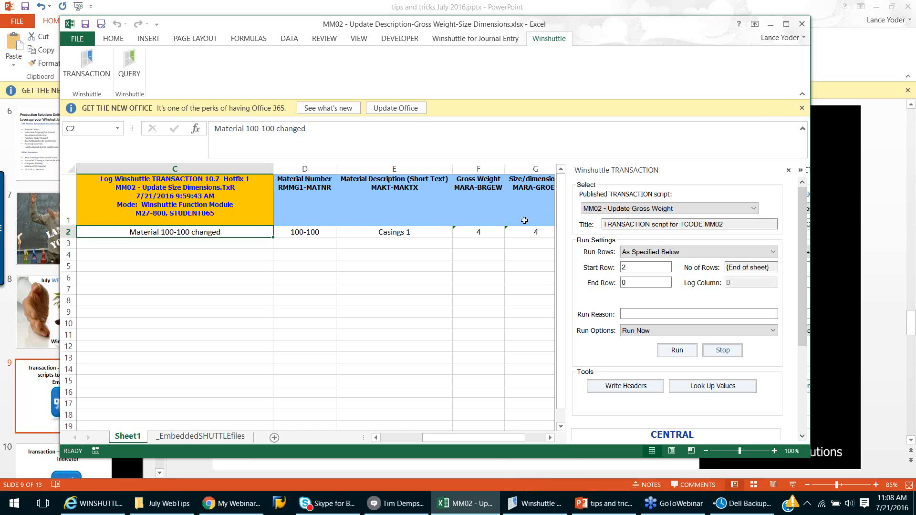
Switch to Winshuttle TRANSACTION and open the MM02 - Update Gross Weight.TxR script from the July WebTips folder.
click(532, 503)
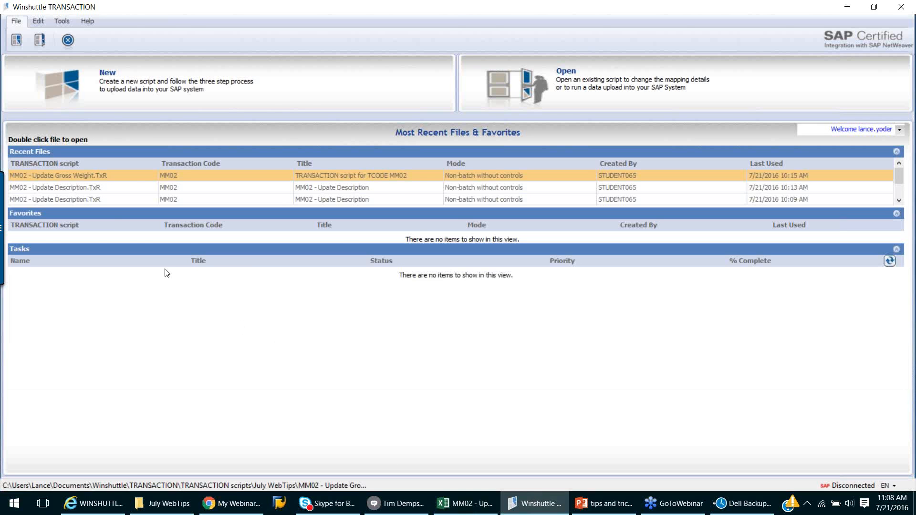
click(44, 44)
click(52, 59)
double_click(132, 97)
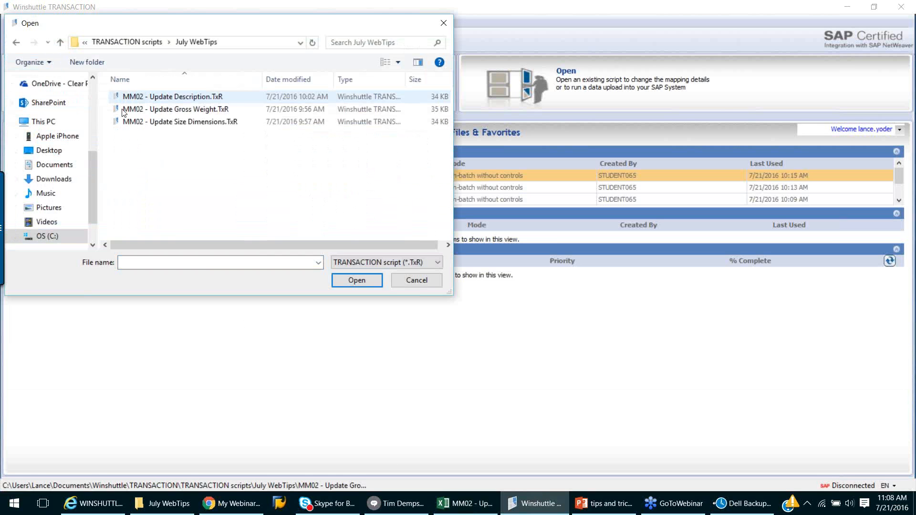
click(163, 110)
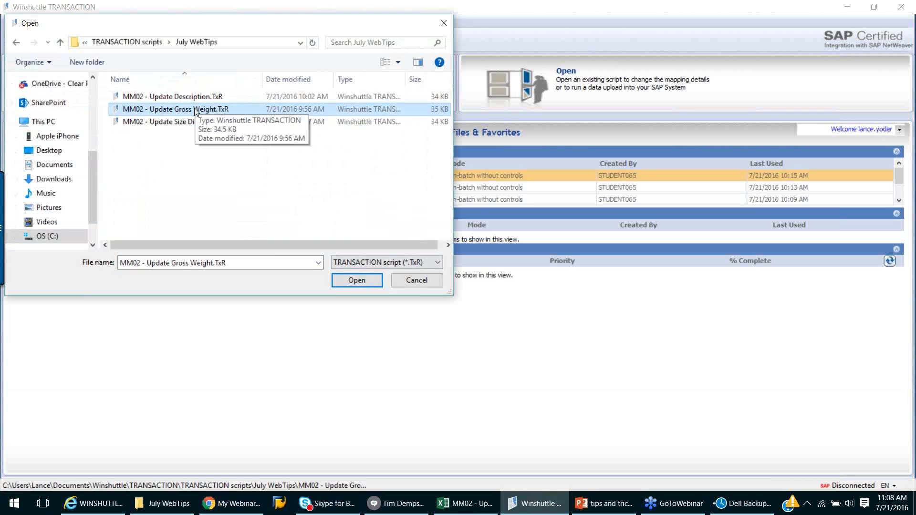
click(356, 280)
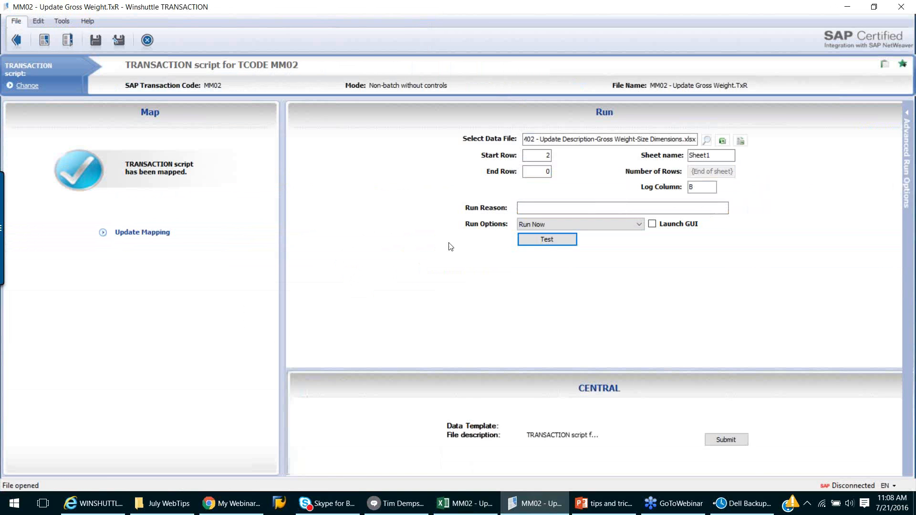
Show the advanced run options and inspect the end of the linked TRANSACTION script's file path.
click(907, 195)
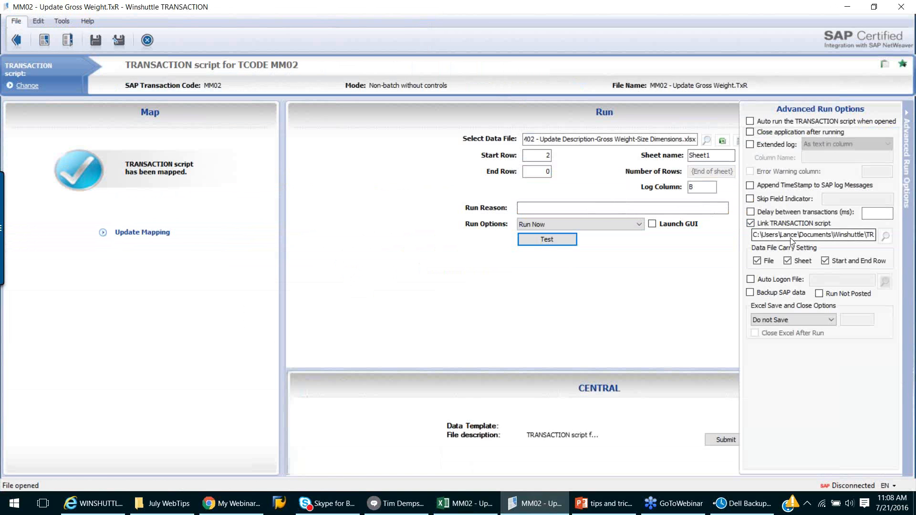
drag(792, 238, 884, 236)
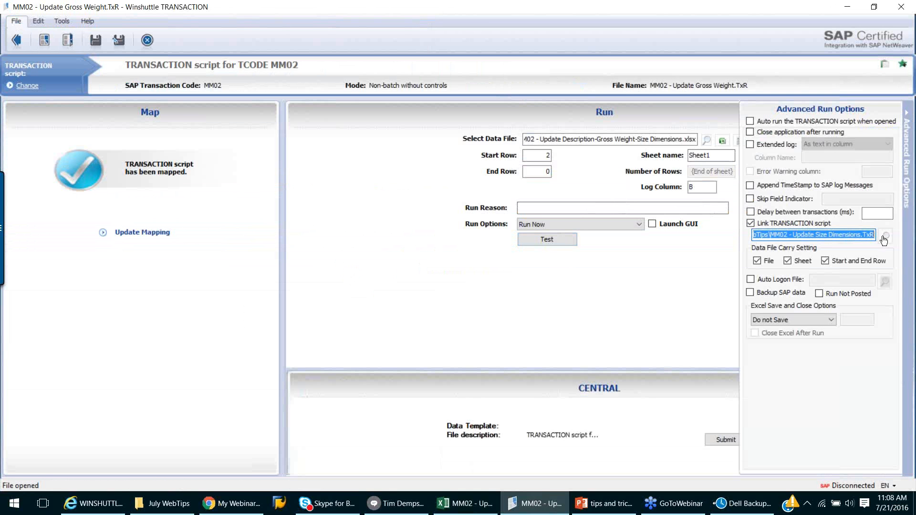
click(825, 235)
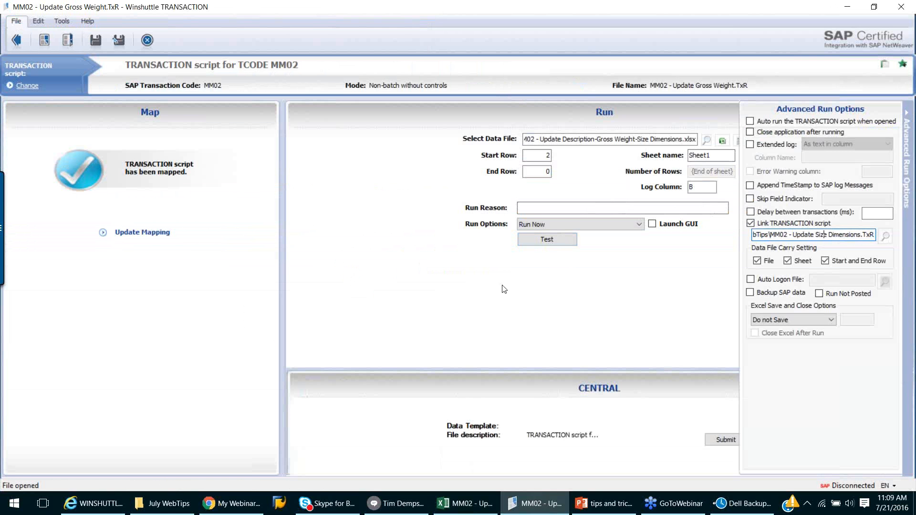
Open MM02 - Update Description-Gross Weight-Size Dimensions Demo.xlsx from the July WebTips folder inside the TRANSACTION Data folder in File Explorer.
click(162, 504)
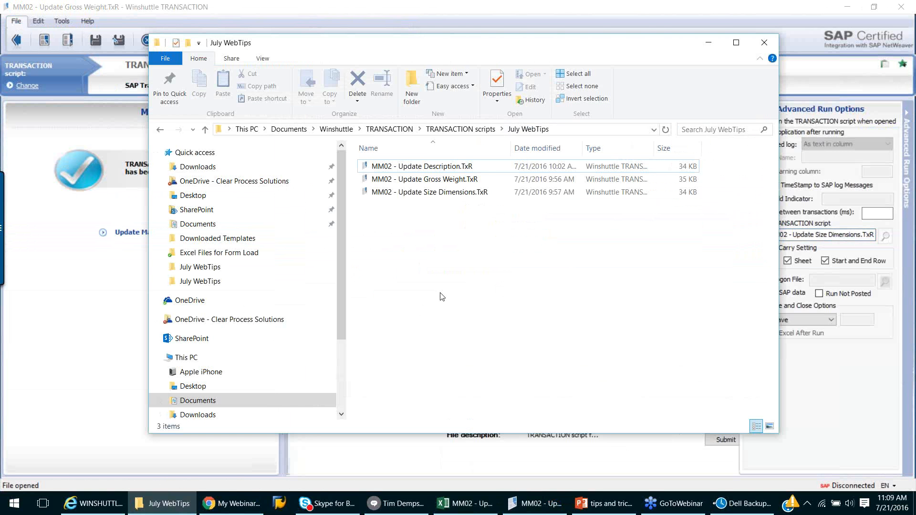
click(397, 130)
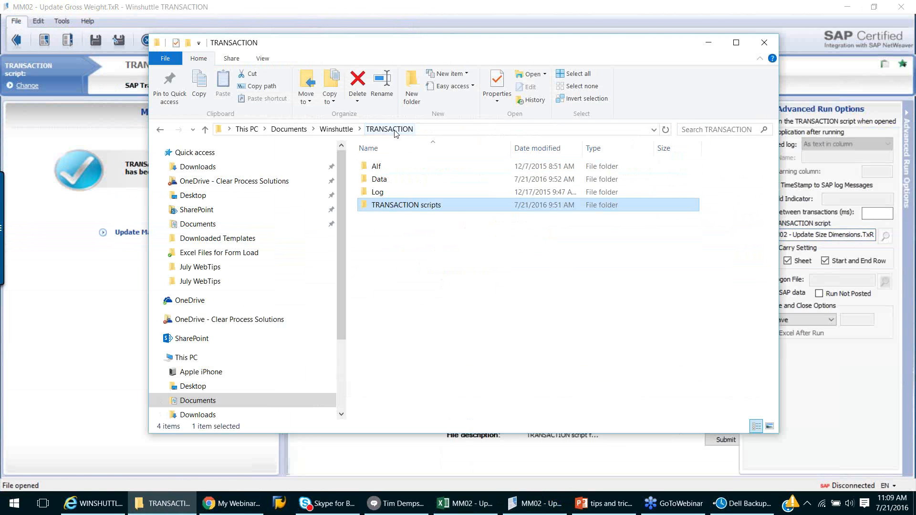
double_click(382, 181)
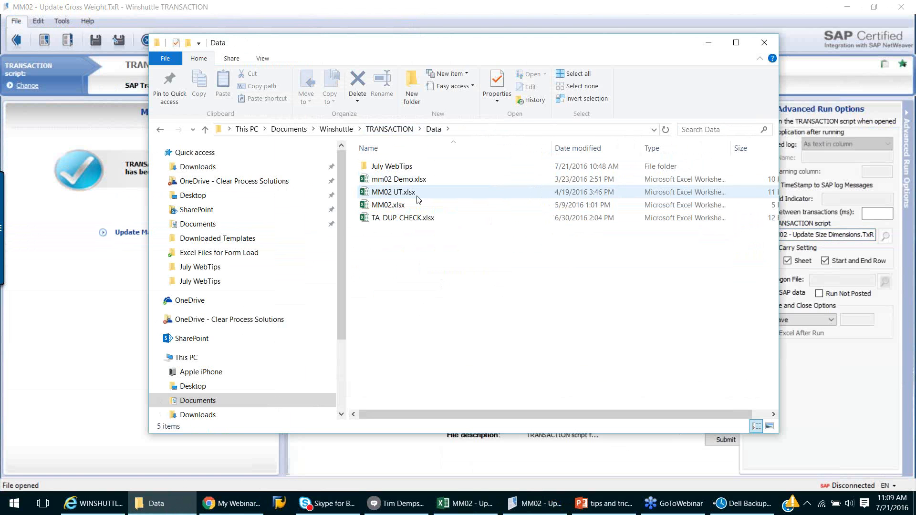
double_click(395, 170)
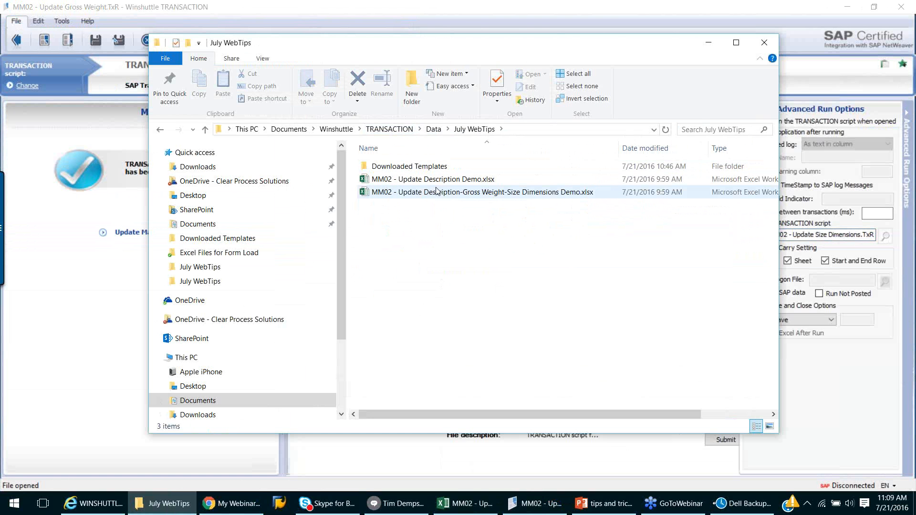
double_click(441, 193)
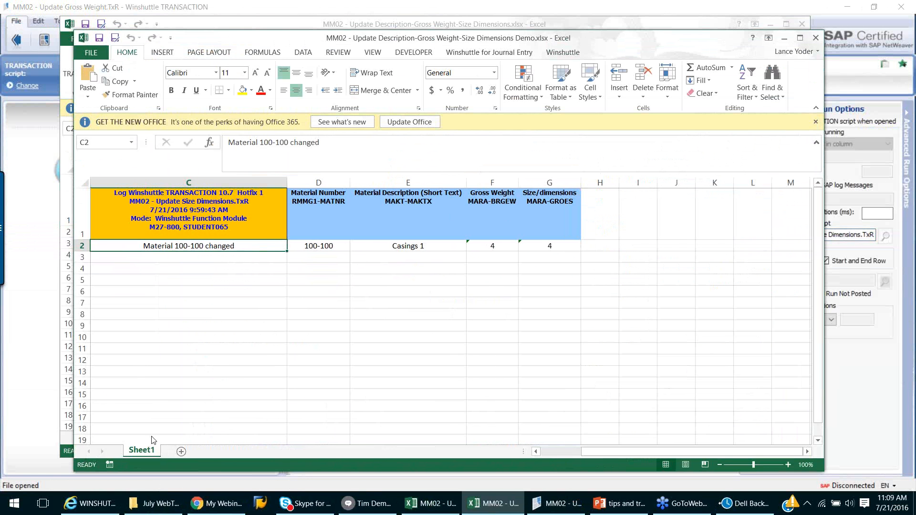
Check the demo workbook for hidden sheets and compare its sheets with those of the original, non-demo workbook.
right_click(143, 452)
key(Escape)
right_click(141, 451)
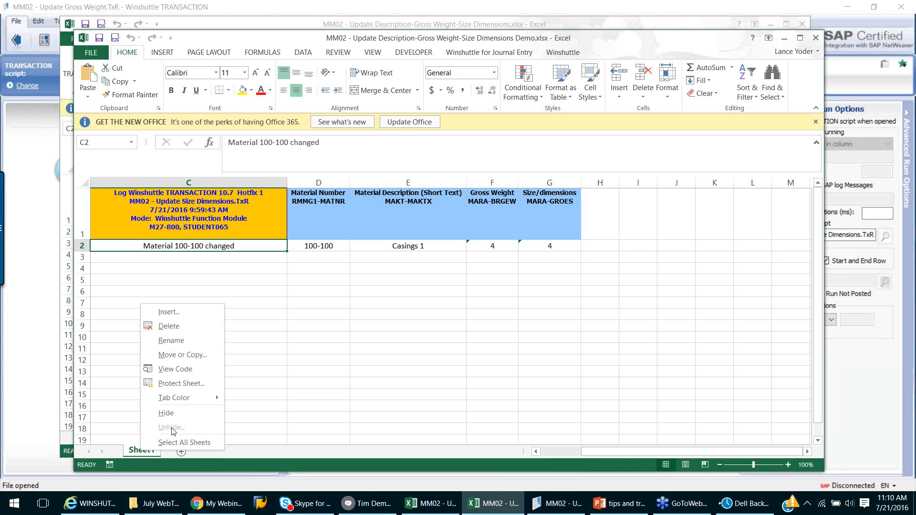
click(251, 419)
click(66, 441)
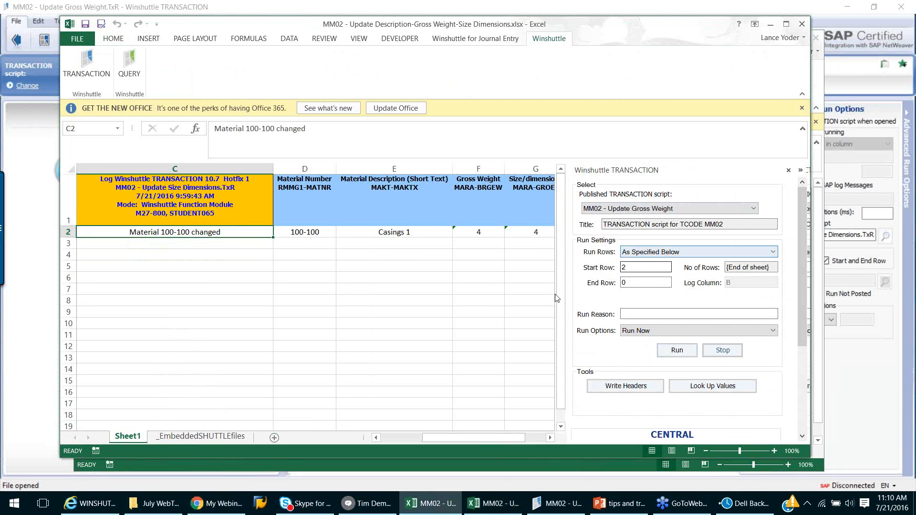
click(187, 463)
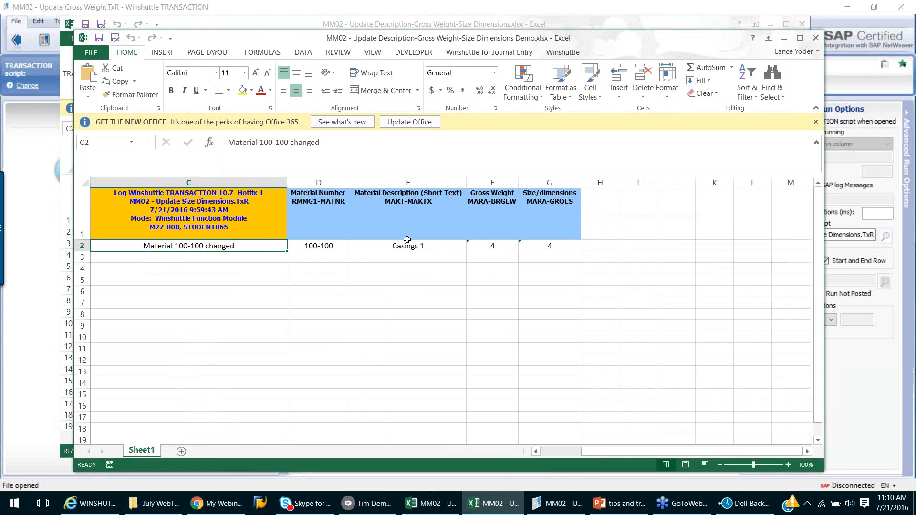
Inspect the Gross Weight, Size/dimensions and Material Description column headers in the demo workbook.
click(488, 219)
click(546, 222)
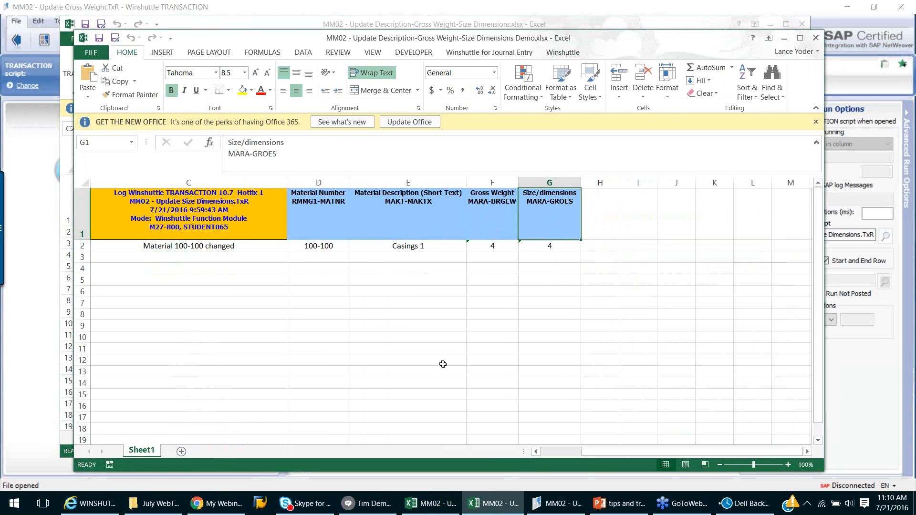
click(399, 218)
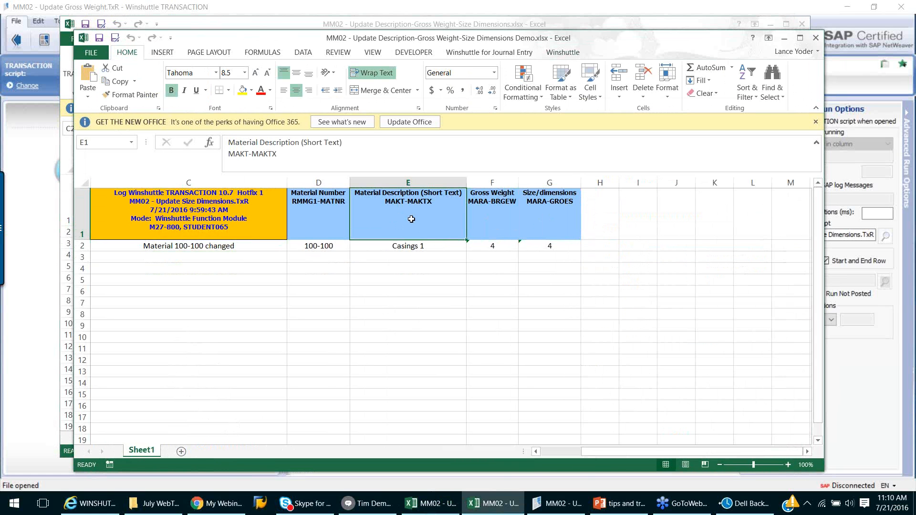
Return to Winshuttle TRANSACTION and review the linked files in the Update Gross Weight script's CENTRAL submission wizard without submitting.
click(546, 500)
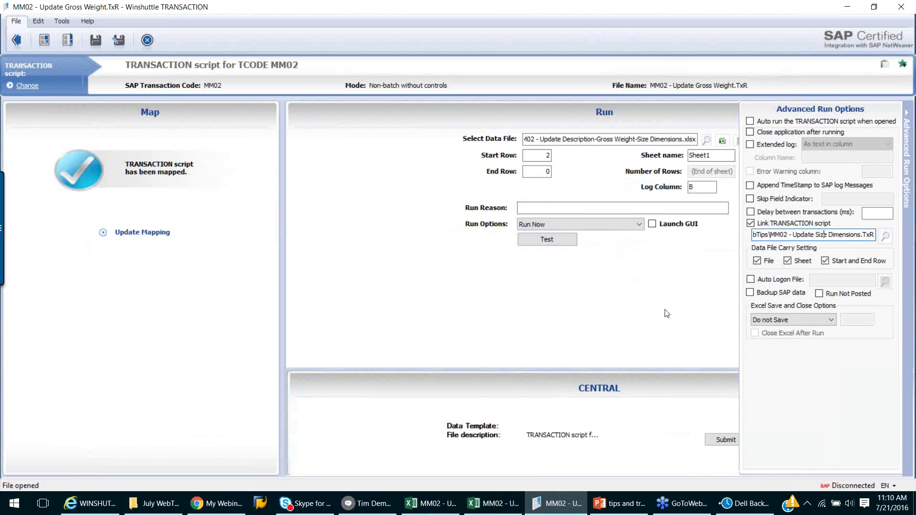
click(909, 204)
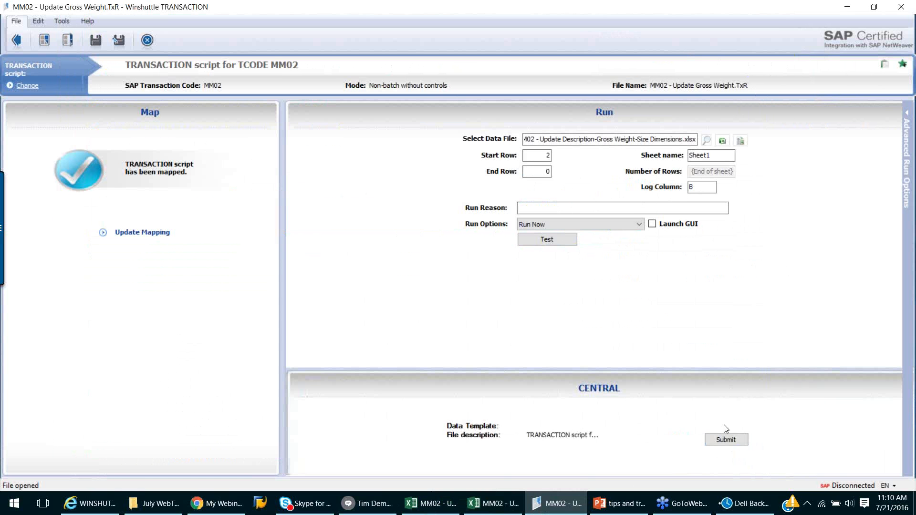
click(725, 437)
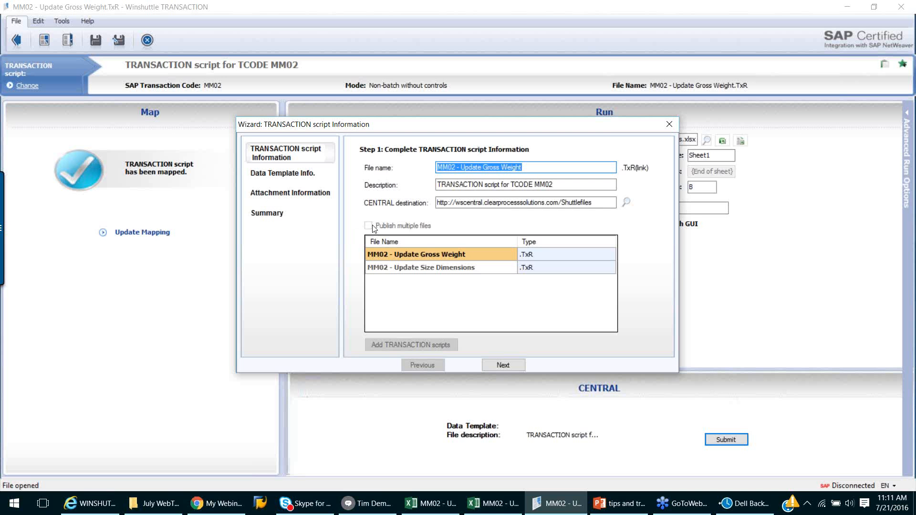
click(669, 125)
Open the MM02 - Update Description.TxR script.
click(68, 40)
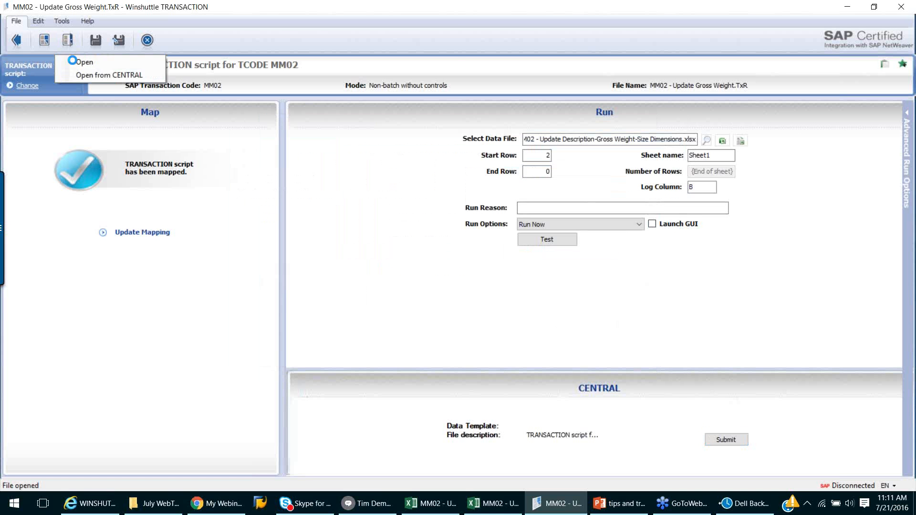
click(73, 60)
double_click(143, 97)
click(172, 97)
click(357, 284)
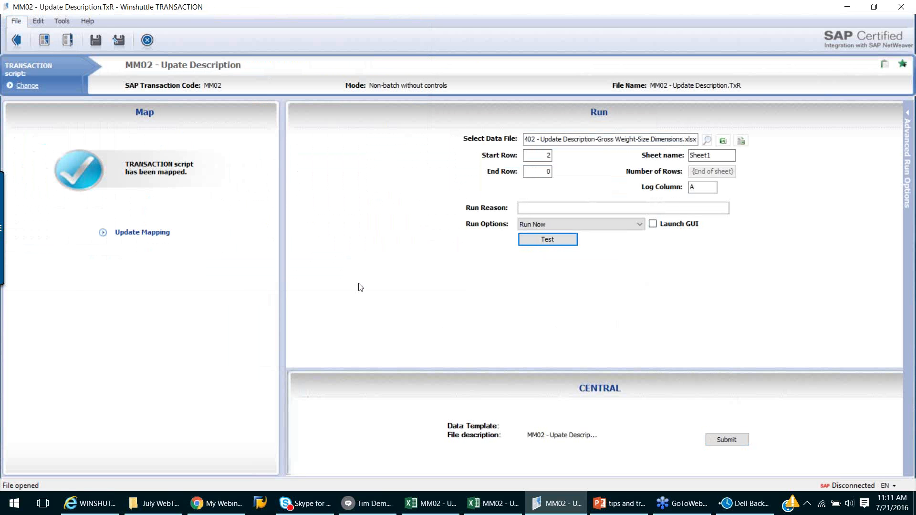
Start a CENTRAL submission with publishing of multiple files enabled and try to add MM02 - Update Gross Weight.TxR.
click(725, 440)
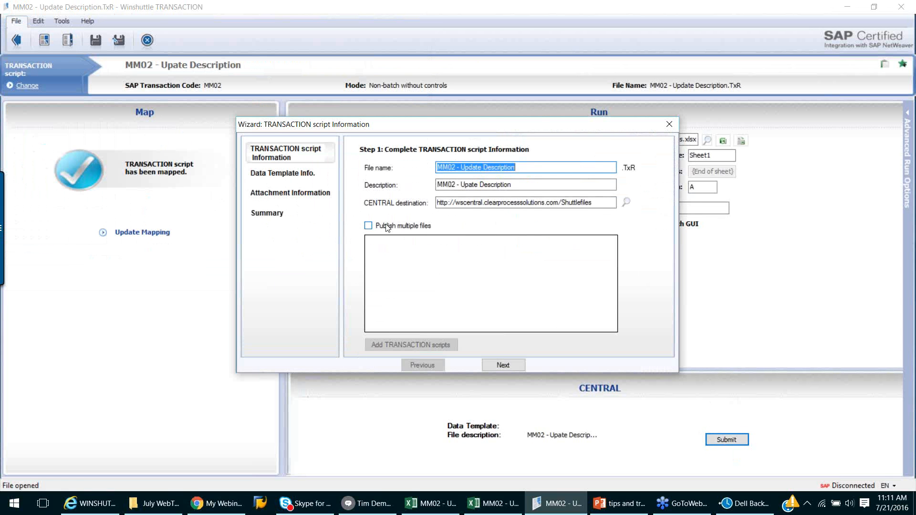
click(368, 226)
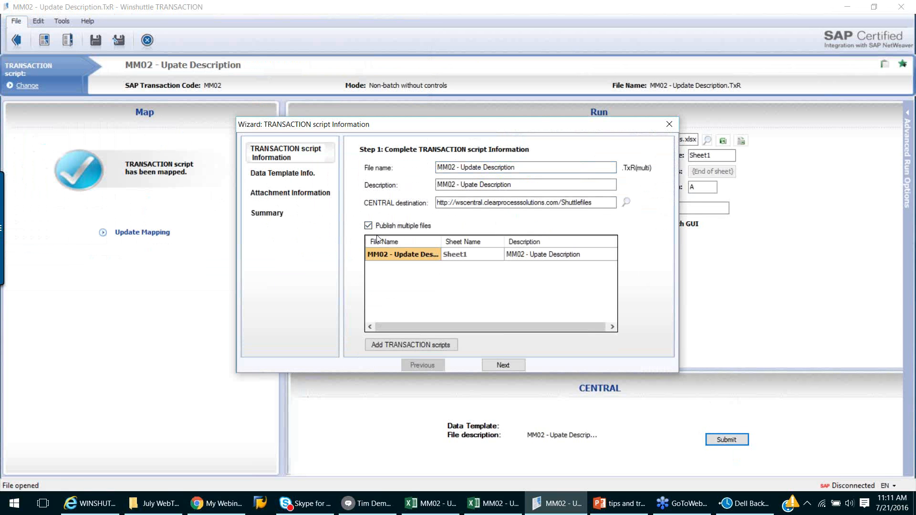
click(400, 345)
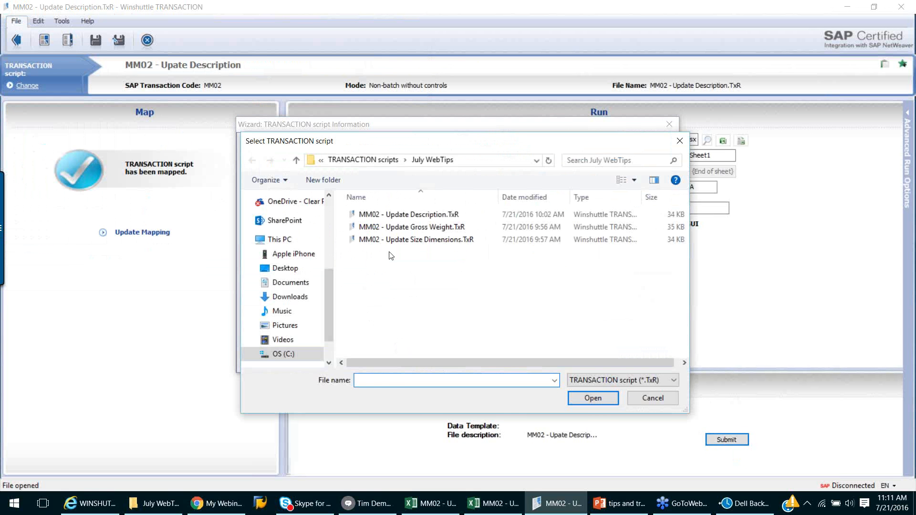
click(401, 229)
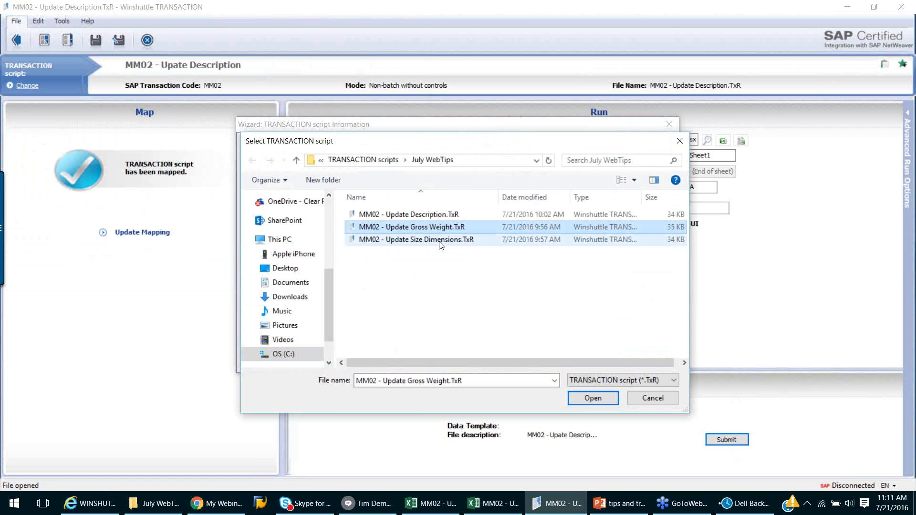
click(596, 400)
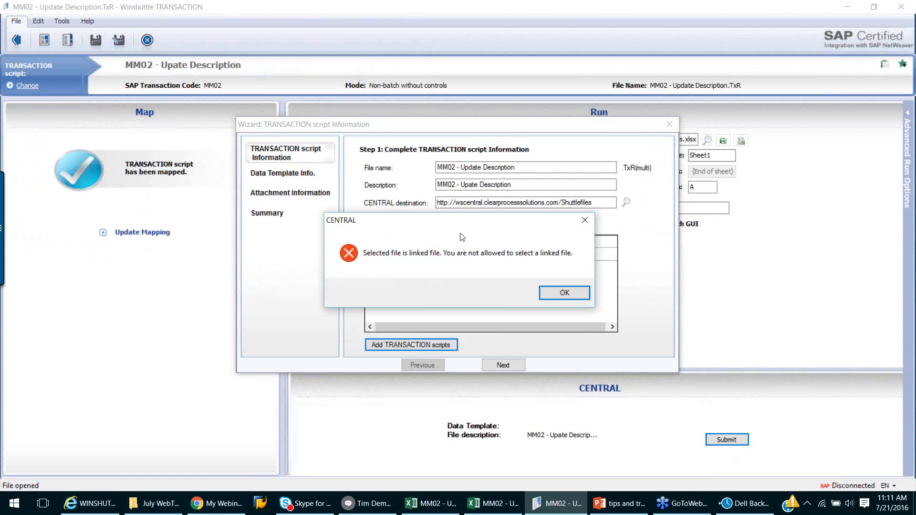
click(585, 220)
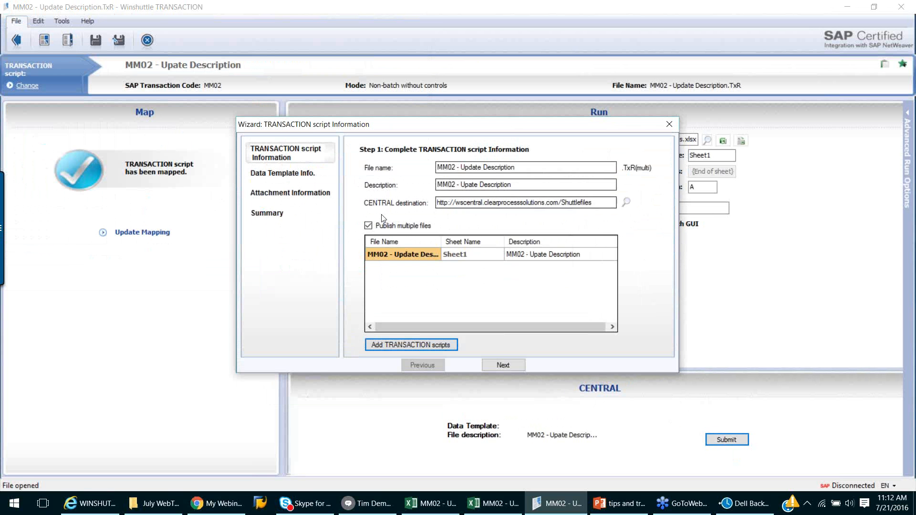
Disable publishing multiple files, try to submit the script to the July WebTips folder on CENTRAL, and close the wizard.
click(385, 227)
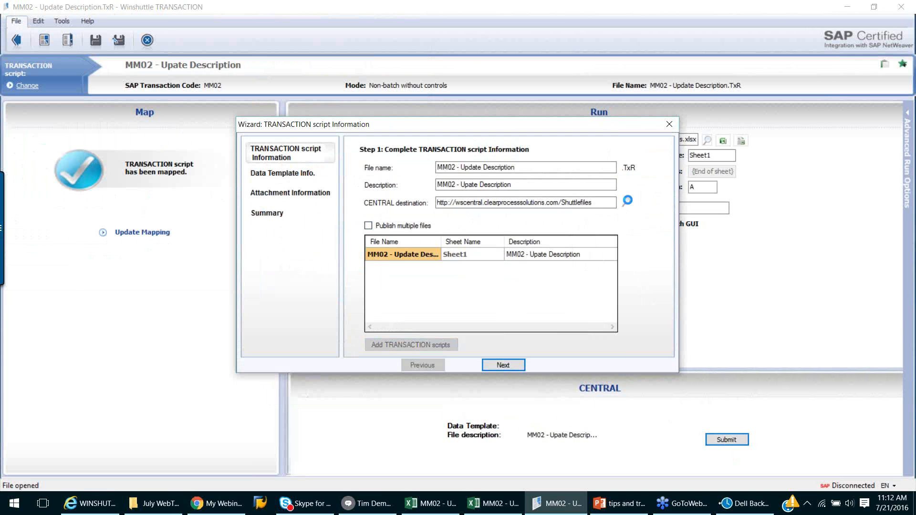
click(628, 201)
click(345, 195)
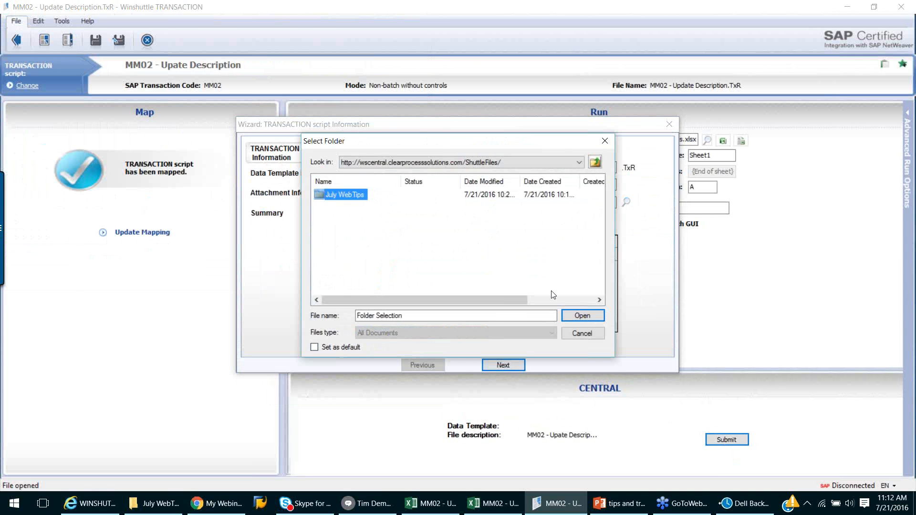
click(592, 317)
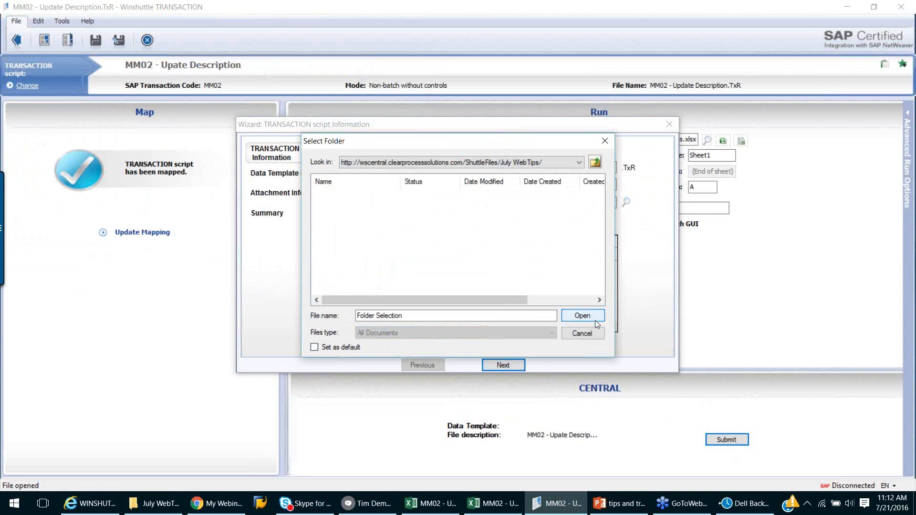
click(585, 317)
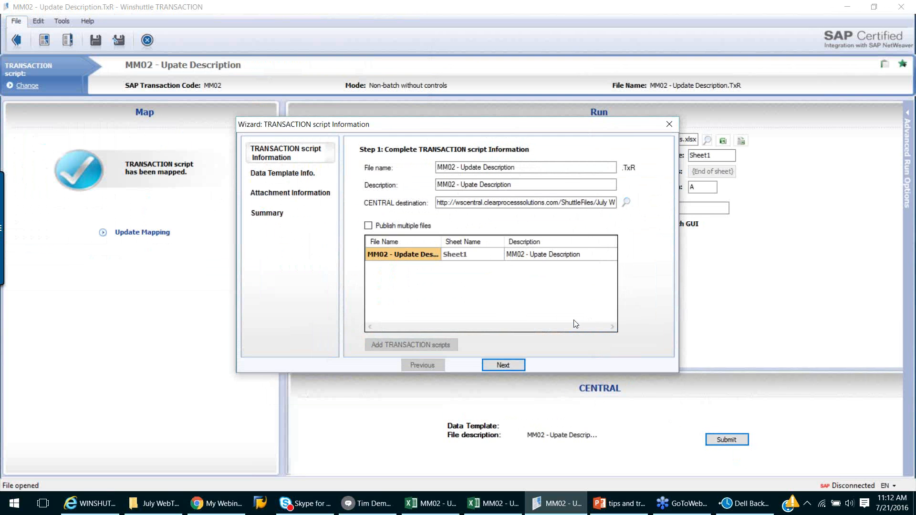
click(518, 365)
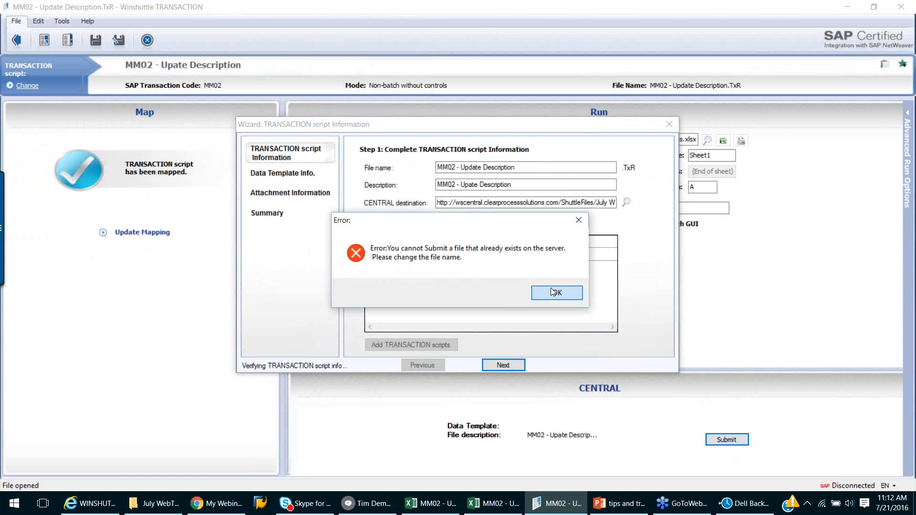
click(552, 293)
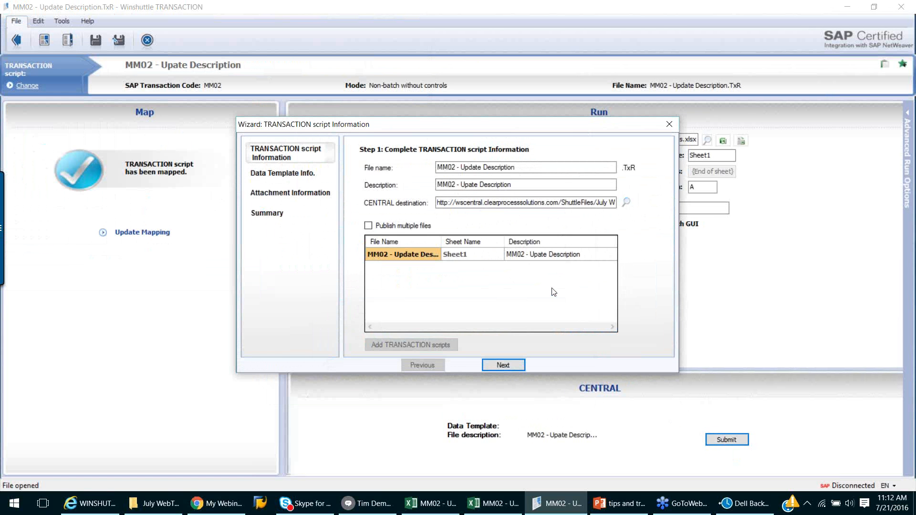
click(671, 124)
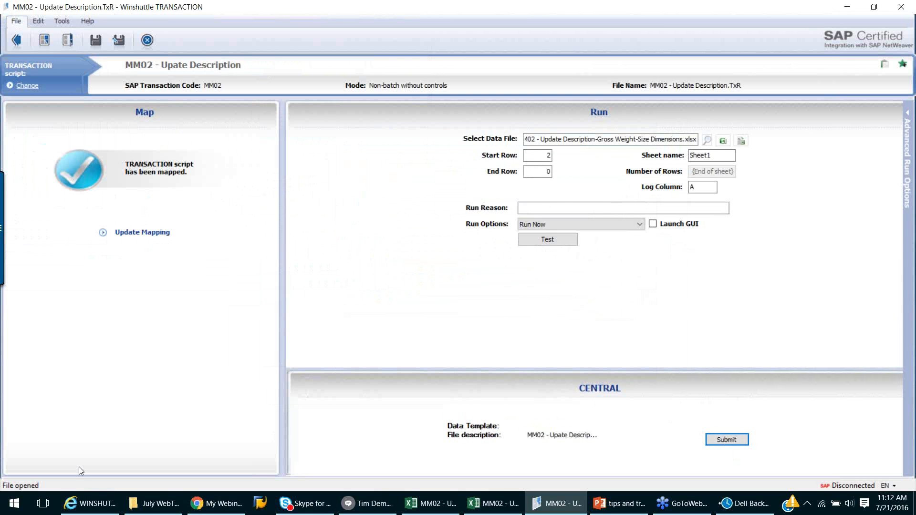
Switch to the WINSHUTTLE CENTRAL site in the browser and expand the Data Template group in the Data Templates library.
click(90, 503)
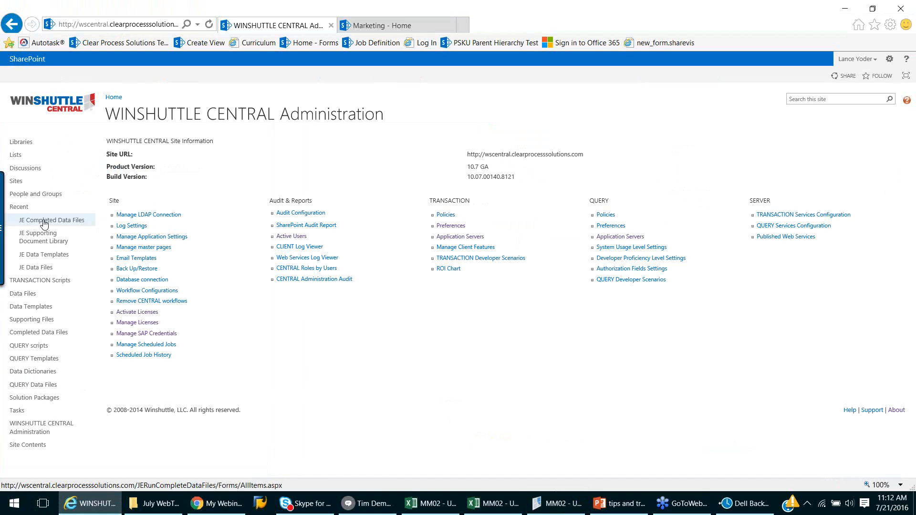
click(30, 309)
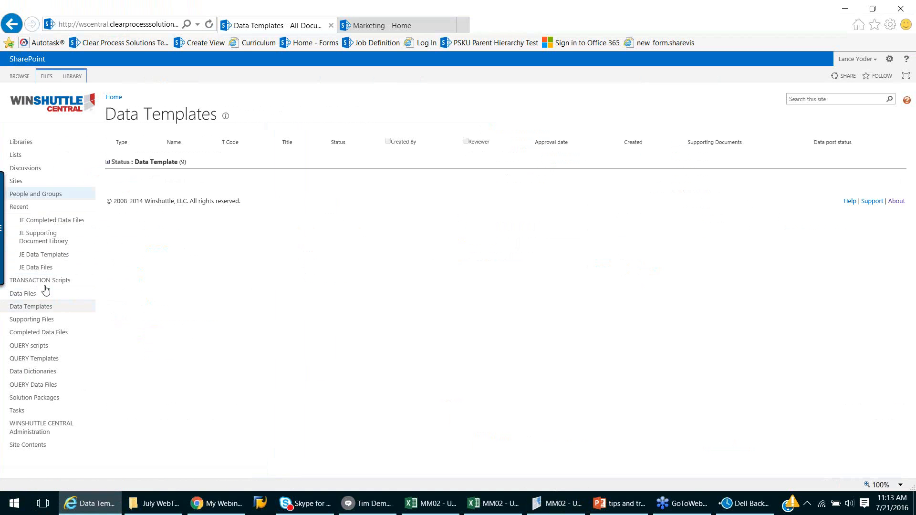
click(108, 163)
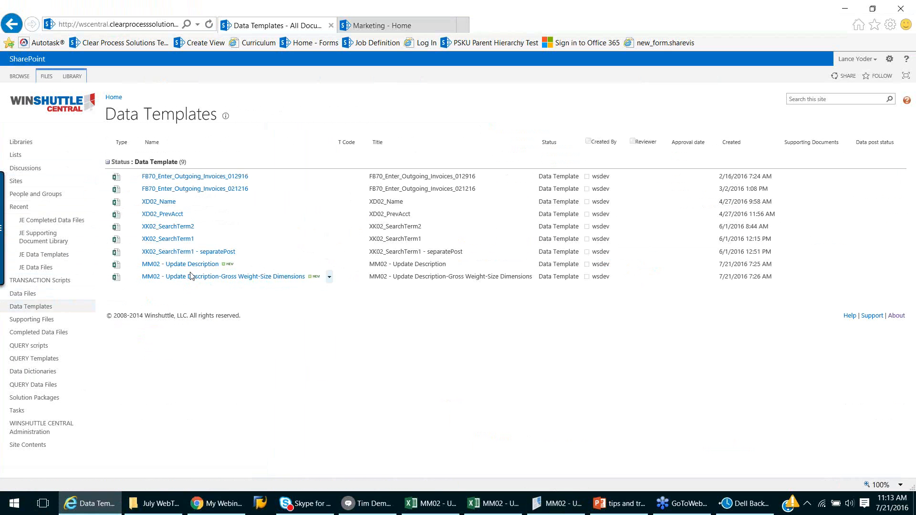
Close the Demo workbook in Excel and review the published TRANSACTION scripts in the remaining workbook, choosing MM02 - Update Gross Weight.
mouse_move(492, 504)
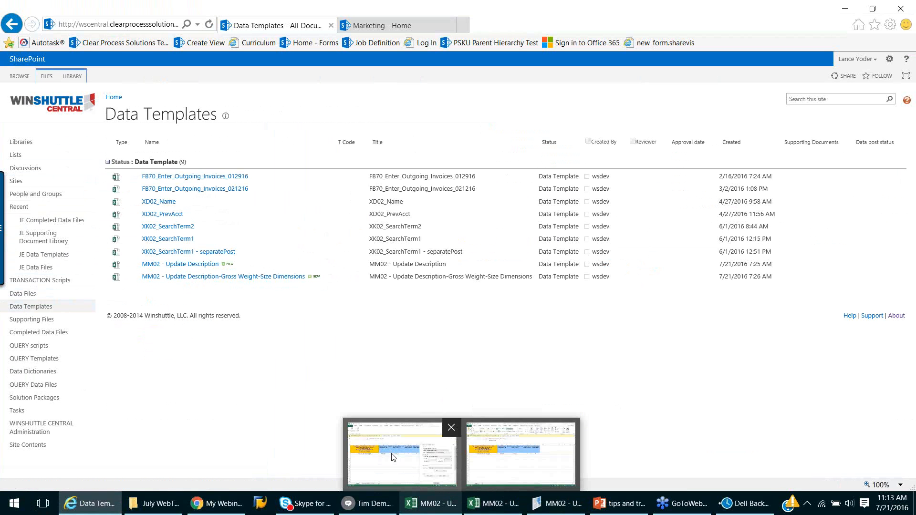
click(401, 459)
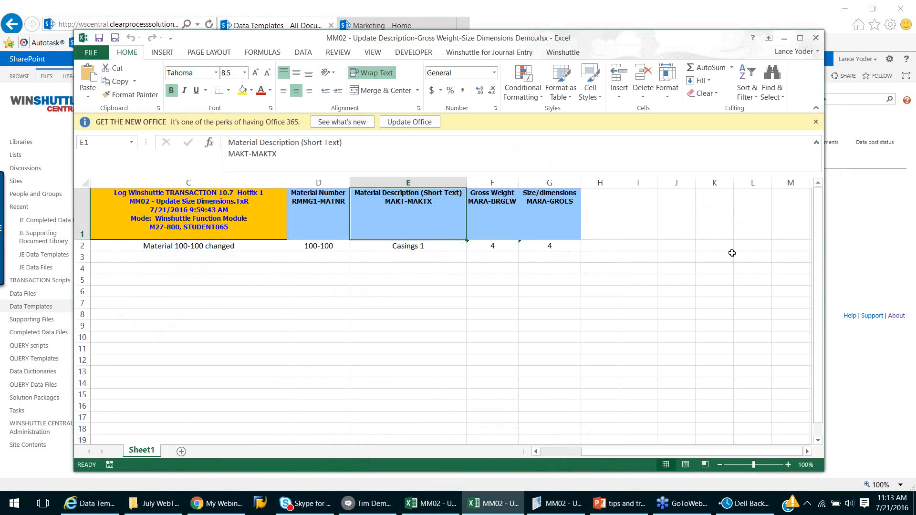
click(716, 253)
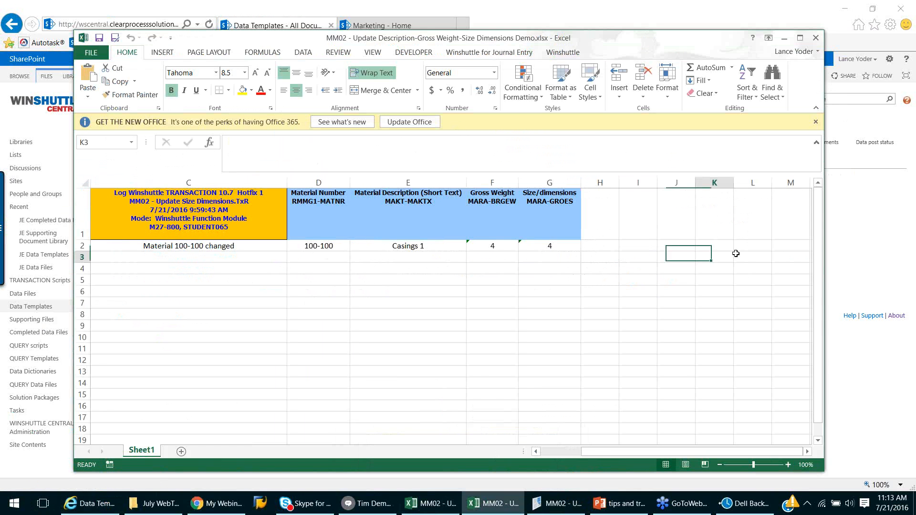
click(819, 40)
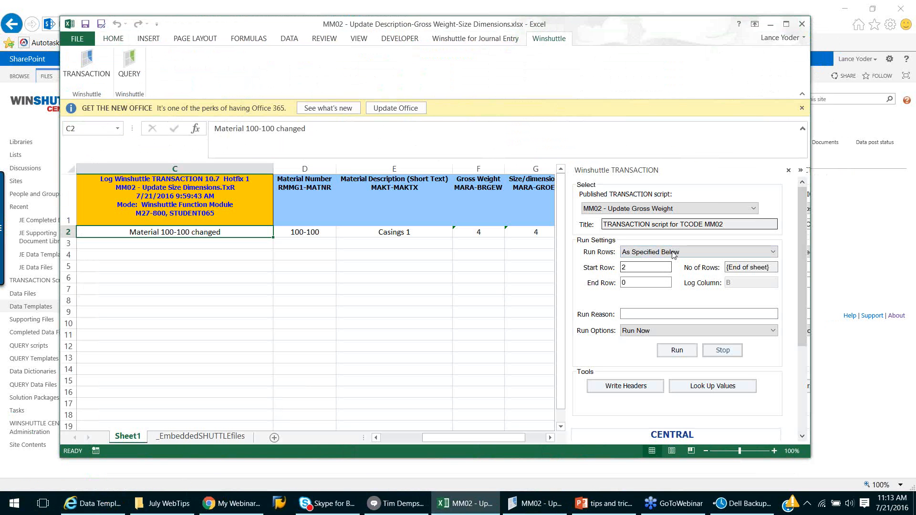
click(754, 209)
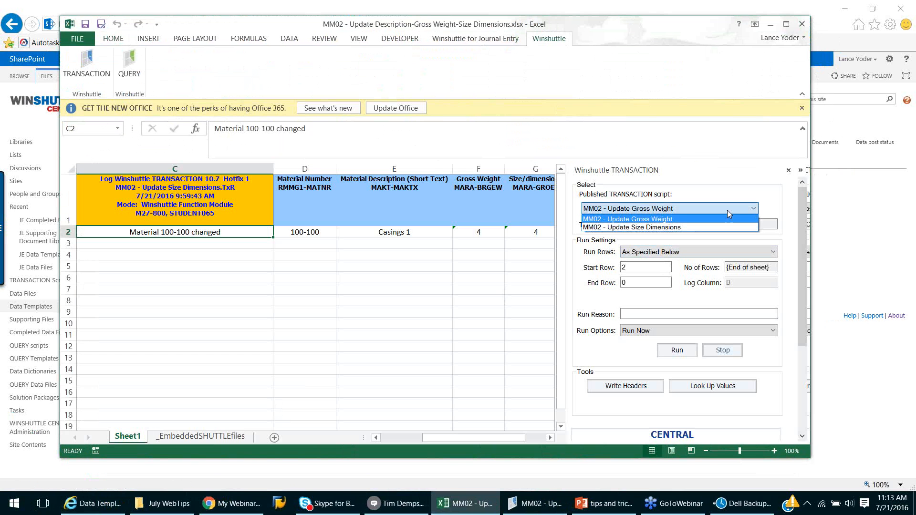
click(666, 219)
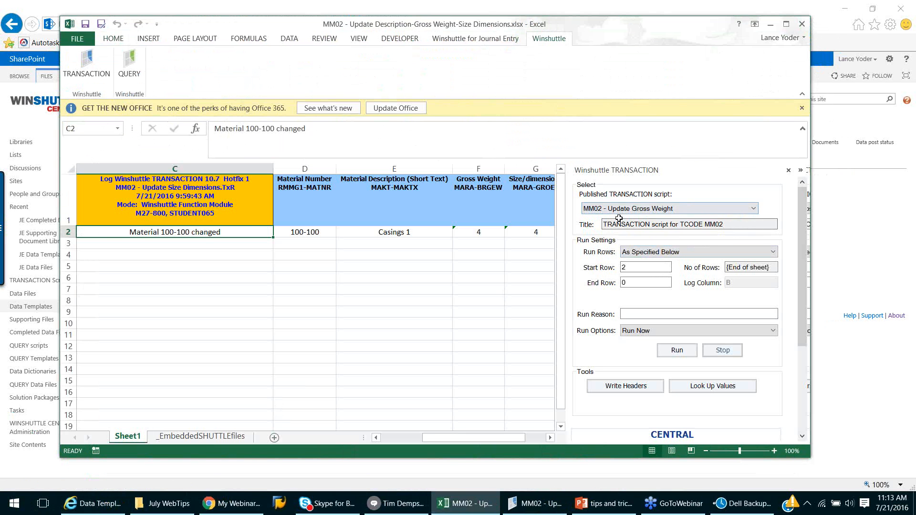
Hide the _EmbeddedSHUTTLEfiles sheet and unhide it again.
right_click(202, 436)
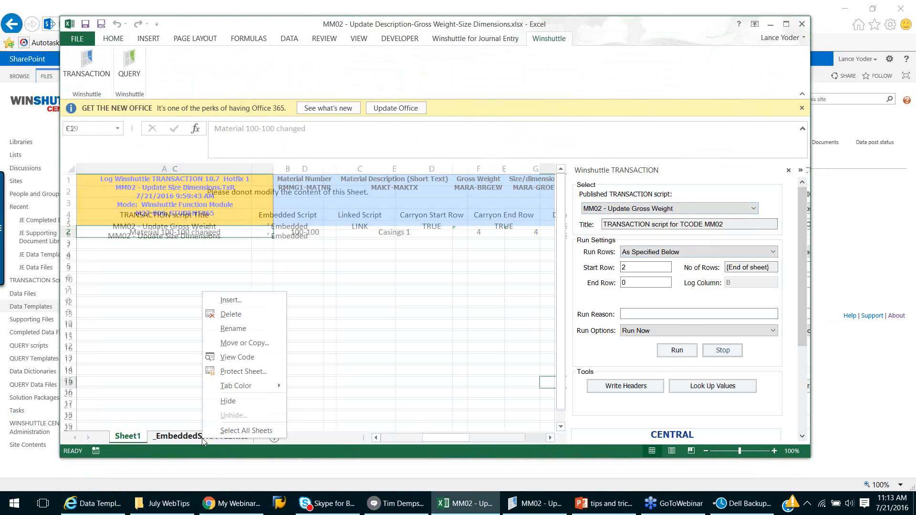
click(228, 401)
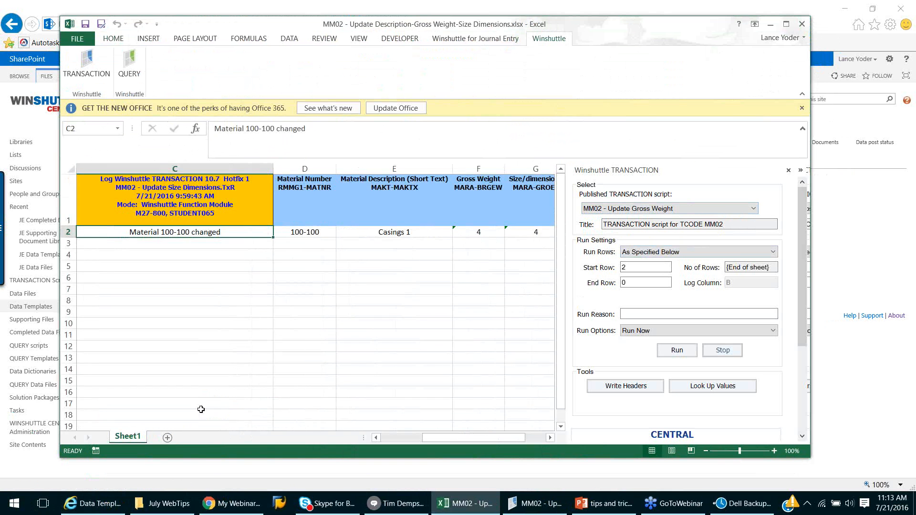
right_click(135, 438)
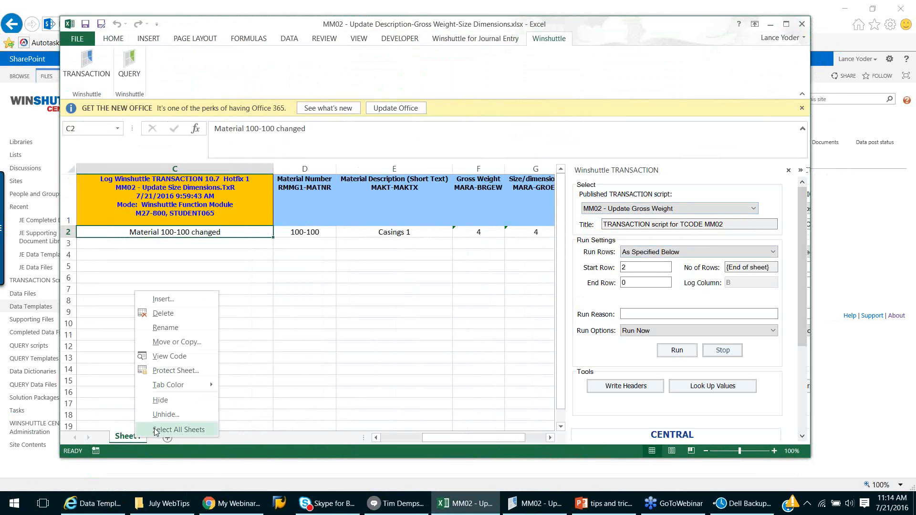
click(165, 414)
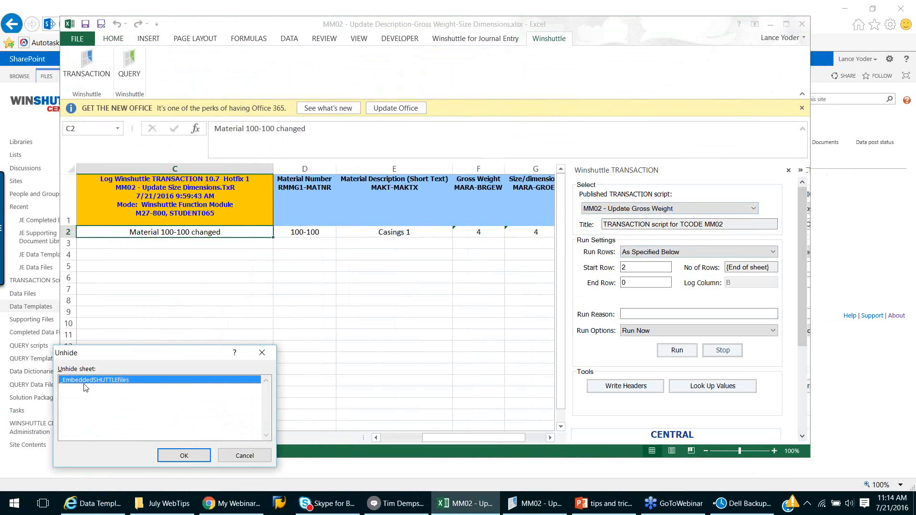
click(184, 455)
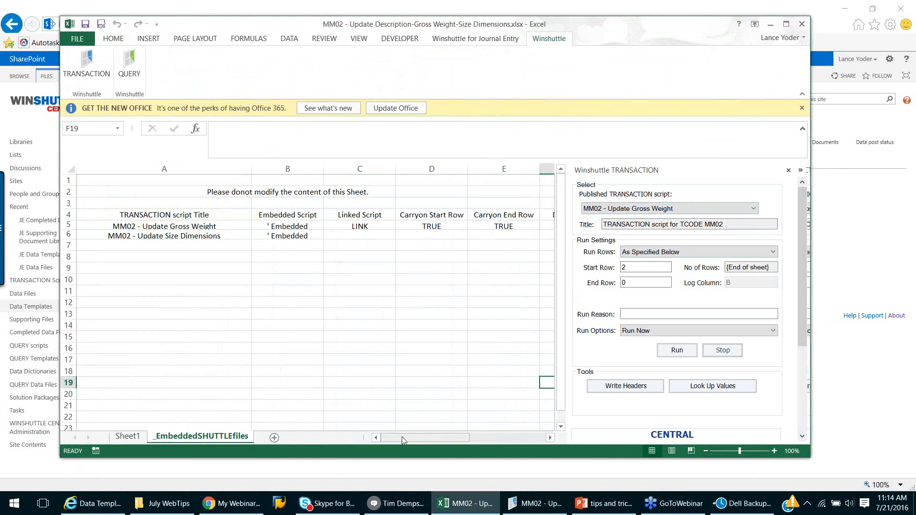
Auto-fit all column widths on the _EmbeddedSHUTTLEfiles sheet.
drag(402, 436, 488, 436)
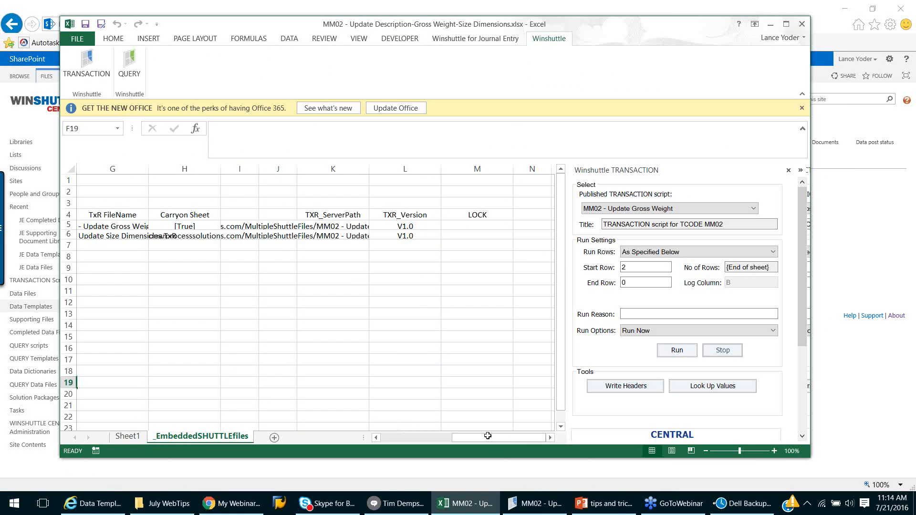
click(71, 168)
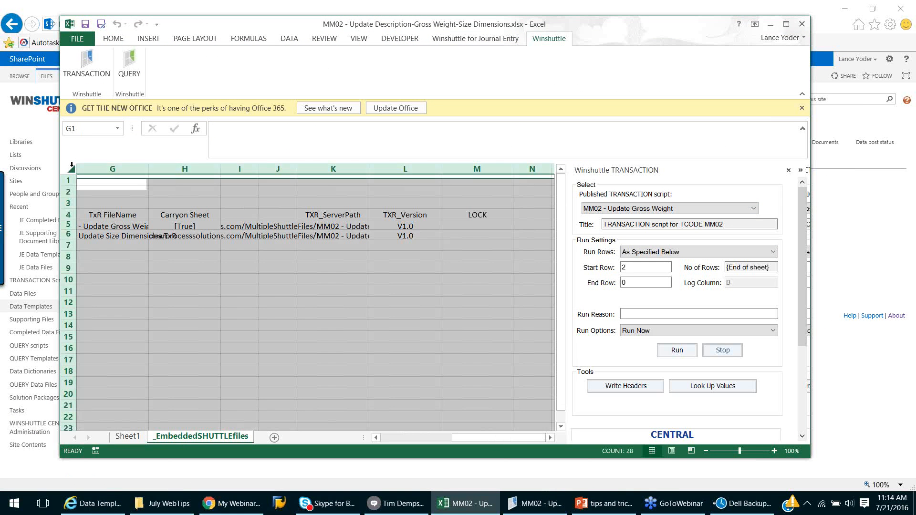
double_click(148, 169)
click(254, 300)
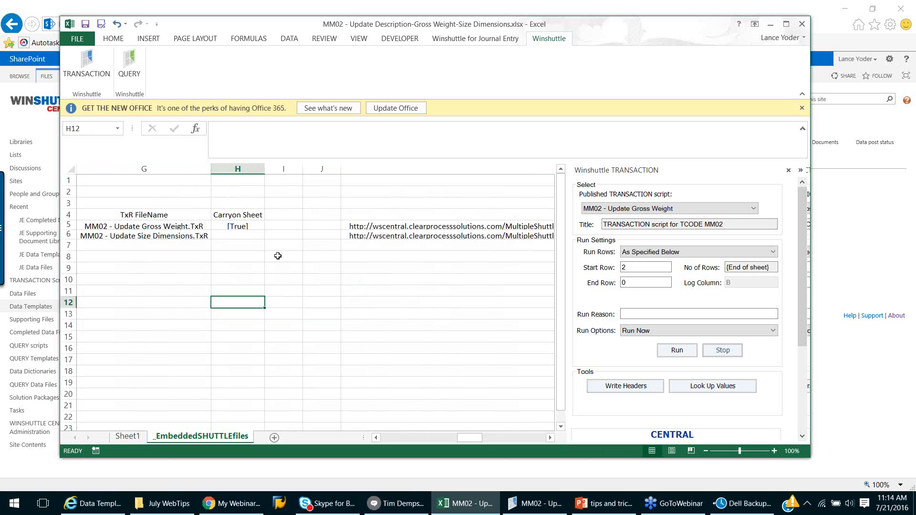
Examine the TXR_ServerPath, carry-on settings and embedded script text of the scripts listed on the _EmbeddedSHUTTLEfiles sheet.
drag(468, 439, 487, 438)
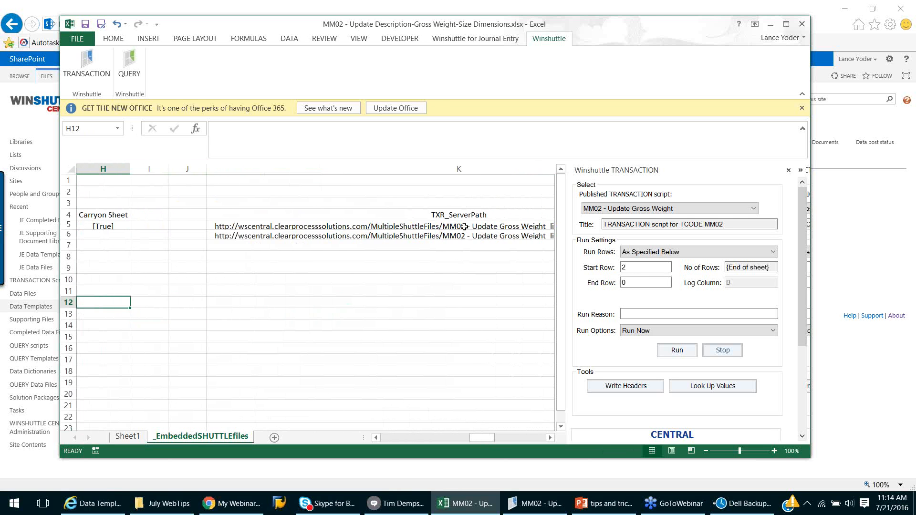
click(464, 227)
drag(479, 437, 522, 436)
click(551, 438)
click(551, 438)
click(377, 438)
click(376, 438)
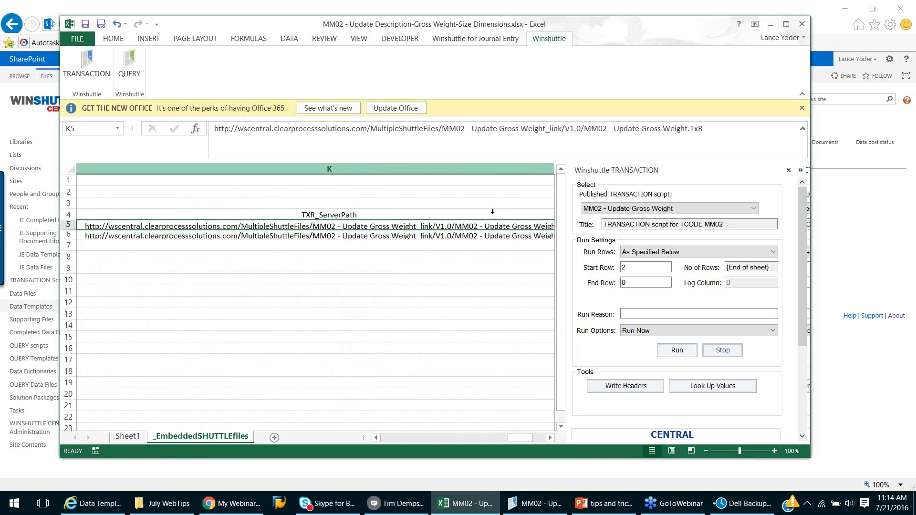
click(394, 440)
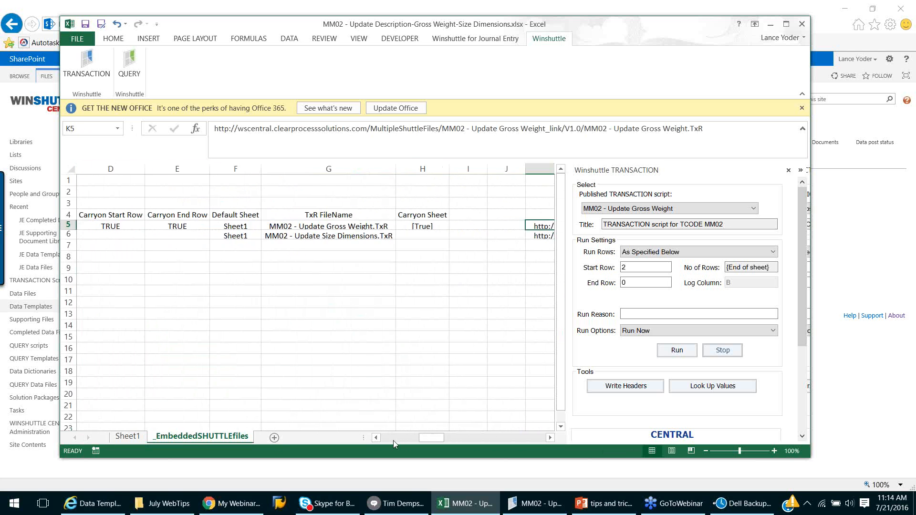
mouse_move(404, 440)
mouse_down()
mouse_move(394, 437)
mouse_move(415, 439)
mouse_move(394, 438)
mouse_up()
click(263, 227)
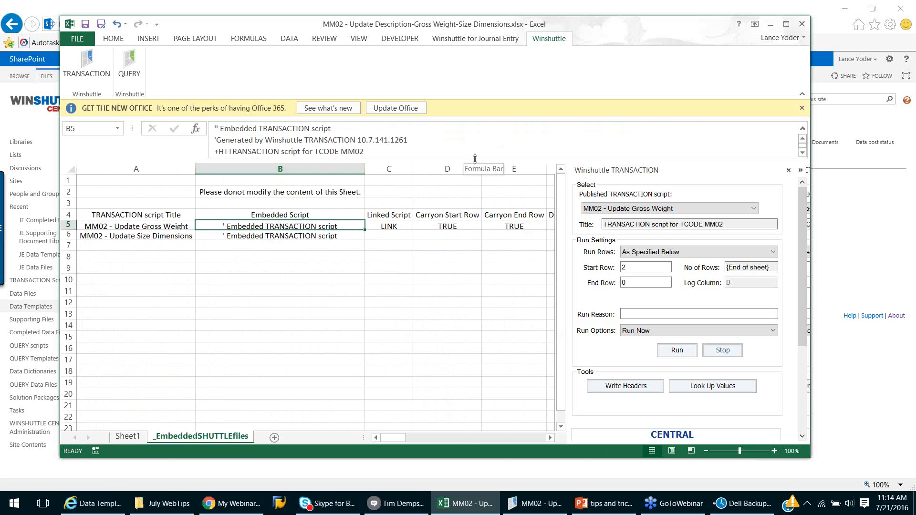
mouse_move(472, 159)
mouse_down()
mouse_move(468, 239)
mouse_move(472, 164)
mouse_up()
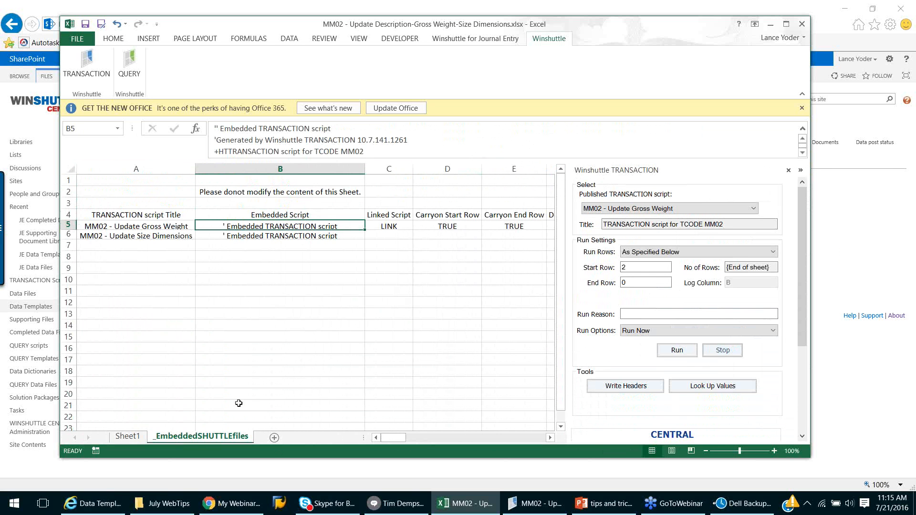
click(132, 245)
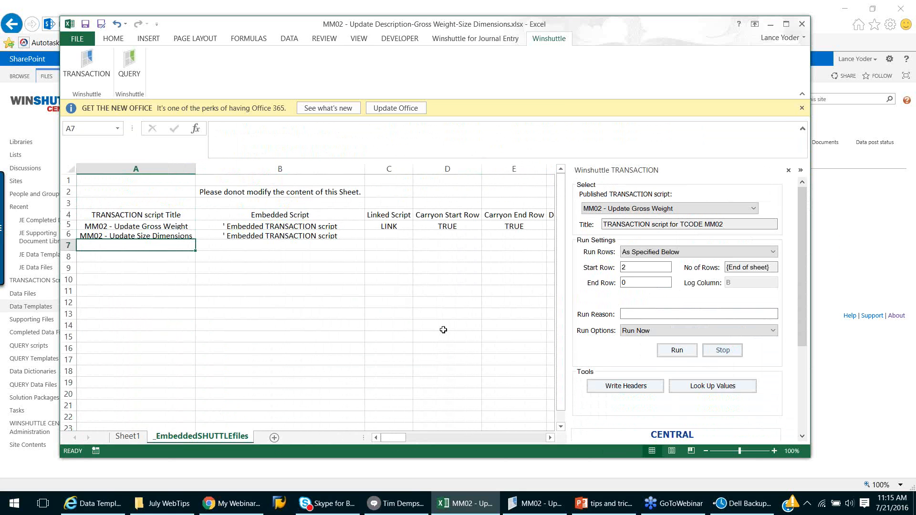
Open MM02 - Update Description.xlsx from the Downloaded Templates folder and unhide its _EmbeddedSHUTTLEfiles sheet.
click(147, 508)
double_click(404, 167)
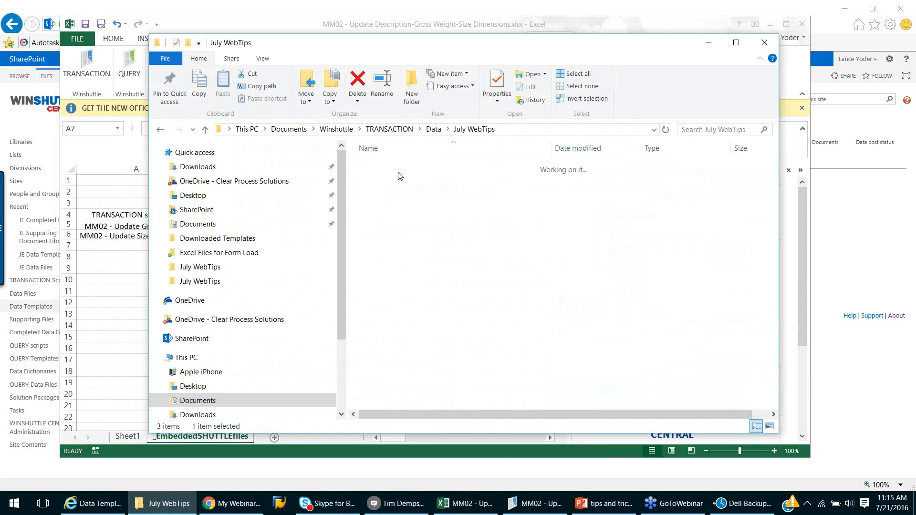
double_click(406, 167)
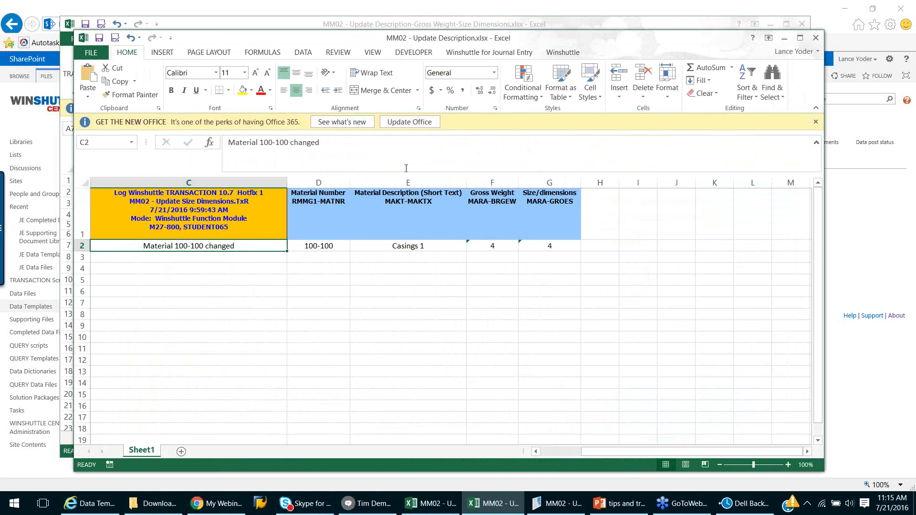
right_click(141, 451)
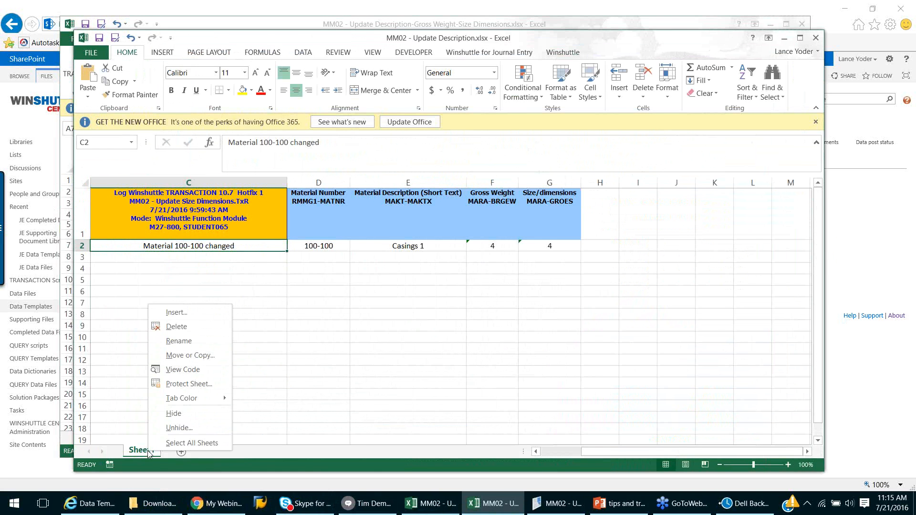
click(193, 432)
click(210, 472)
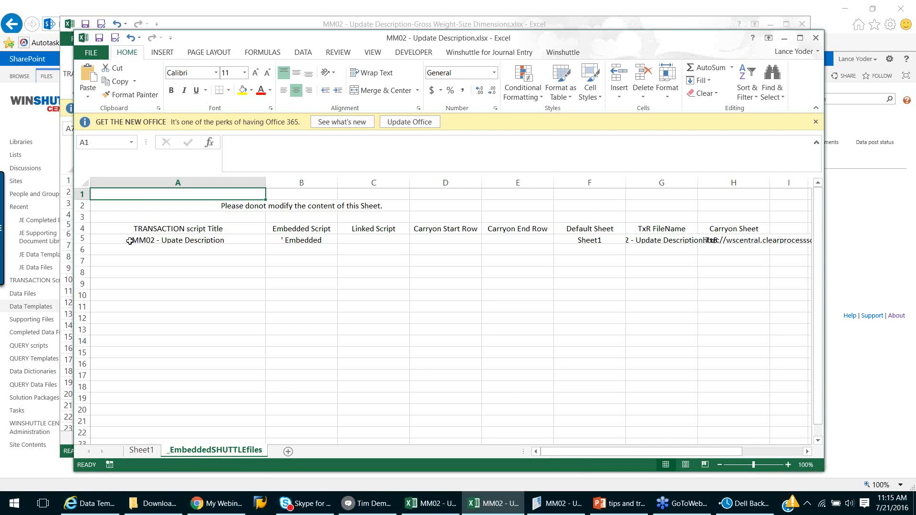
Copy the Description script's row 5 into row 7 of the _EmbeddedSHUTTLEfiles sheet in MM02 - Update Description-Gross Weight-Size Dimensions.xlsx.
click(81, 239)
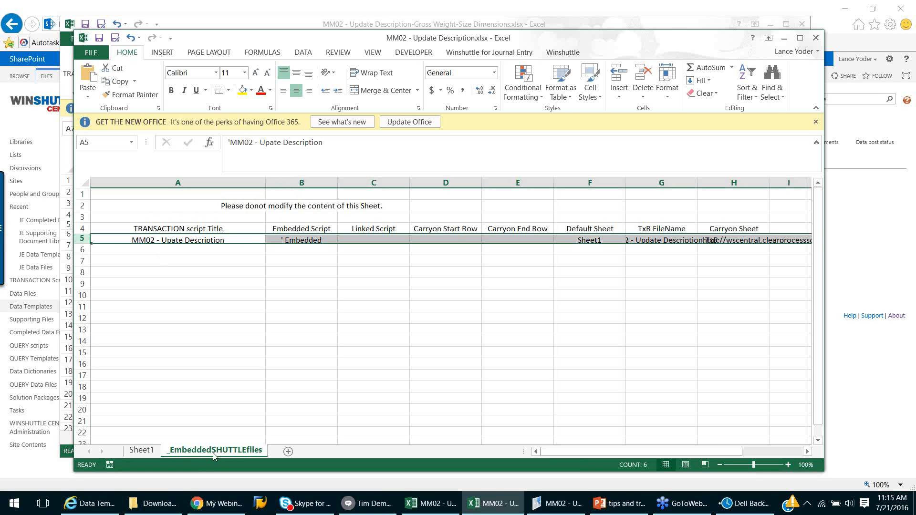
key(ctrl+c)
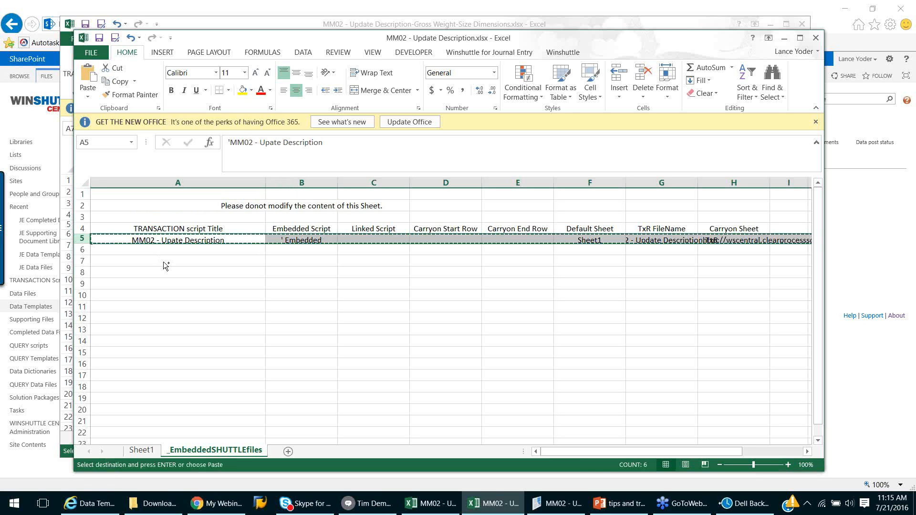
click(205, 26)
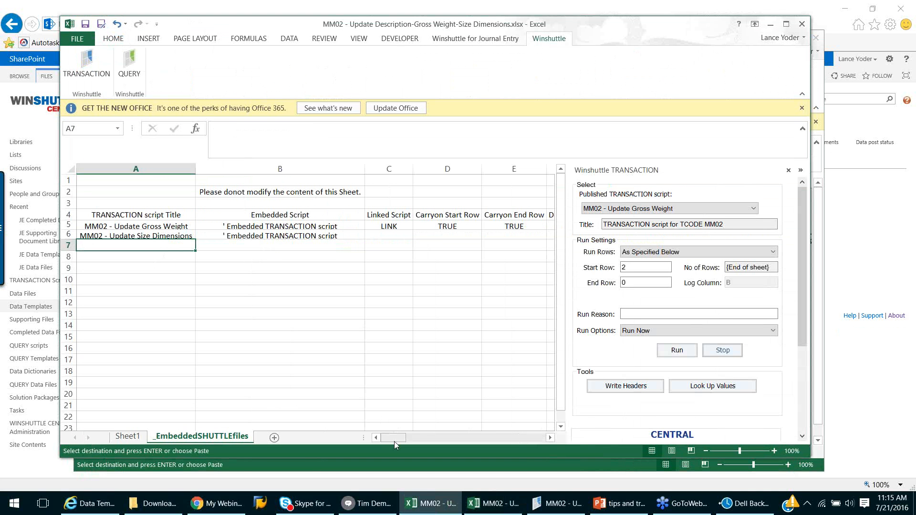
click(102, 265)
click(91, 247)
key(ctrl+v)
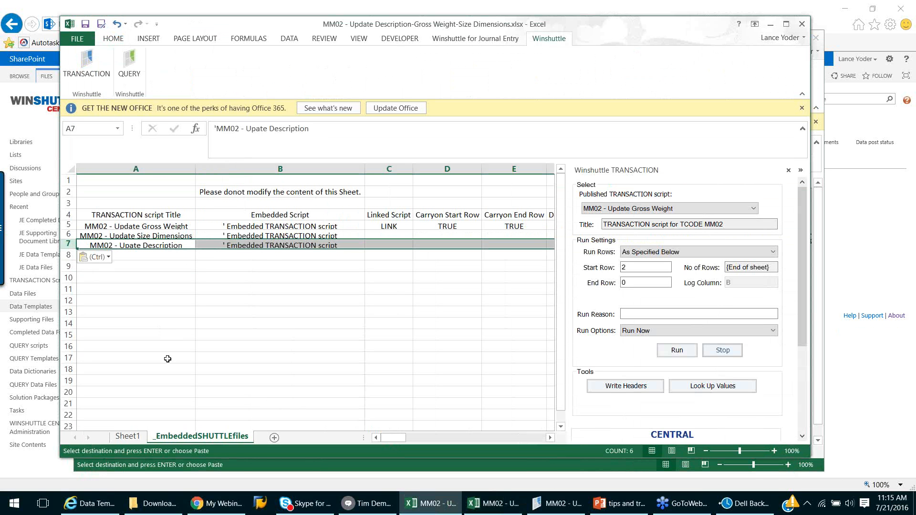
click(158, 261)
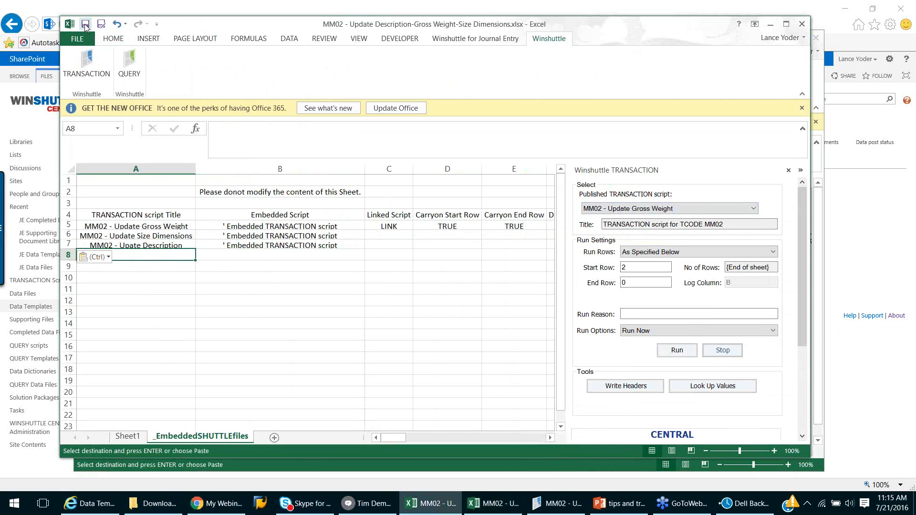
Save and close MM02 - Update Description-Gross Weight-Size Dimensions.xlsx and return to the Downloaded Templates folder.
click(85, 25)
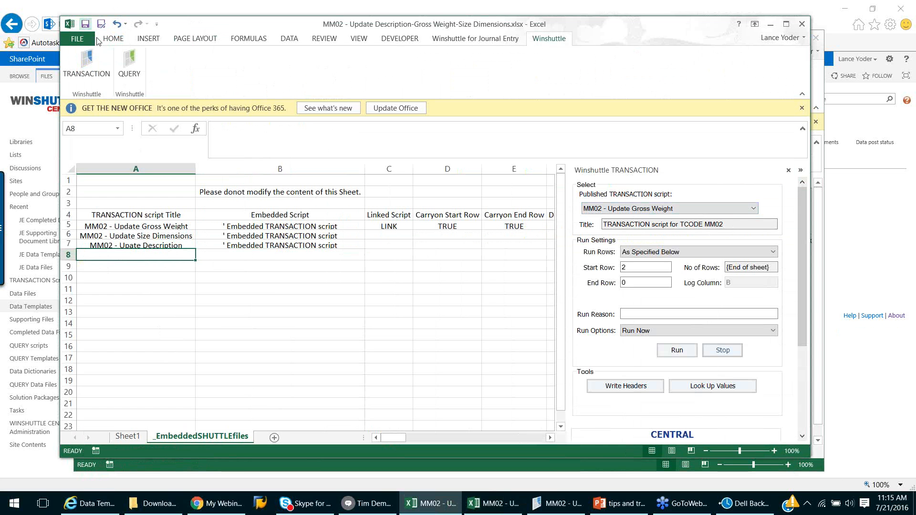
click(802, 24)
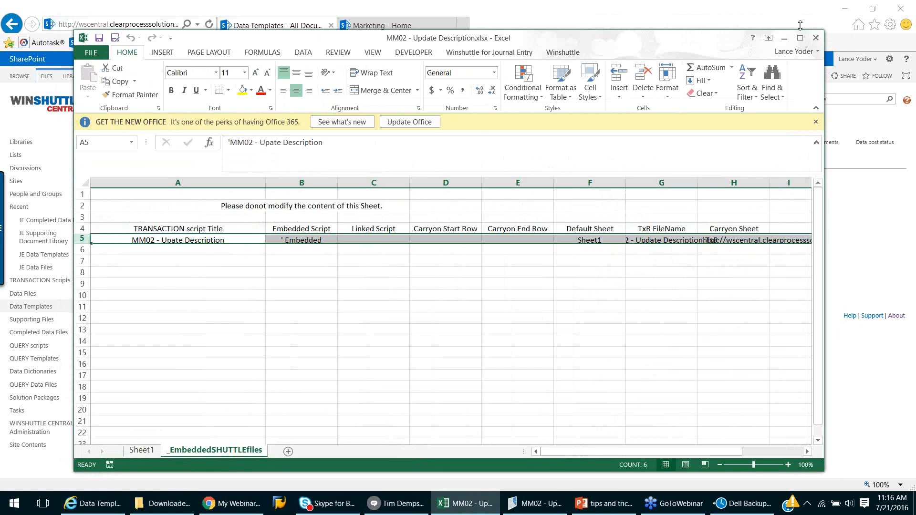
click(162, 503)
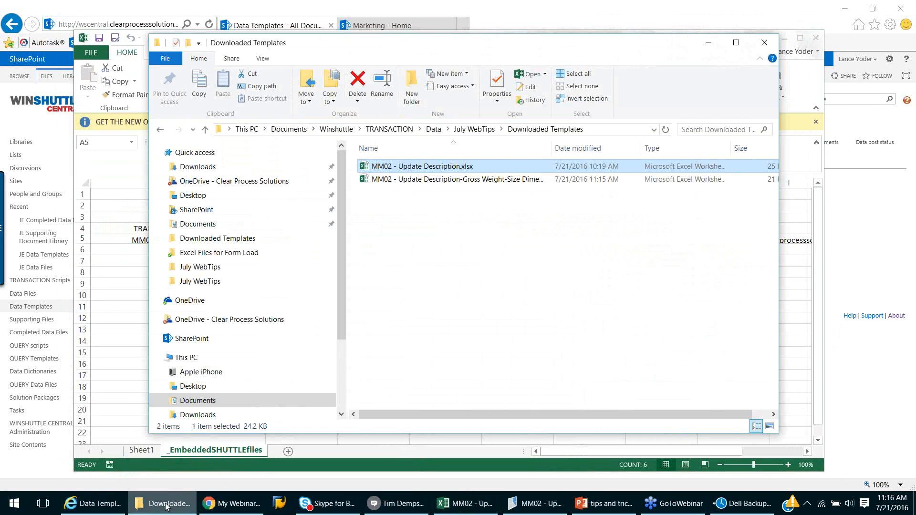
Reopen MM02 - Update Description-Gross Weight-Size Dimensions.xlsx, check the script rows on _EmbeddedSHUTTLEfiles, and go to Sheet1.
double_click(422, 180)
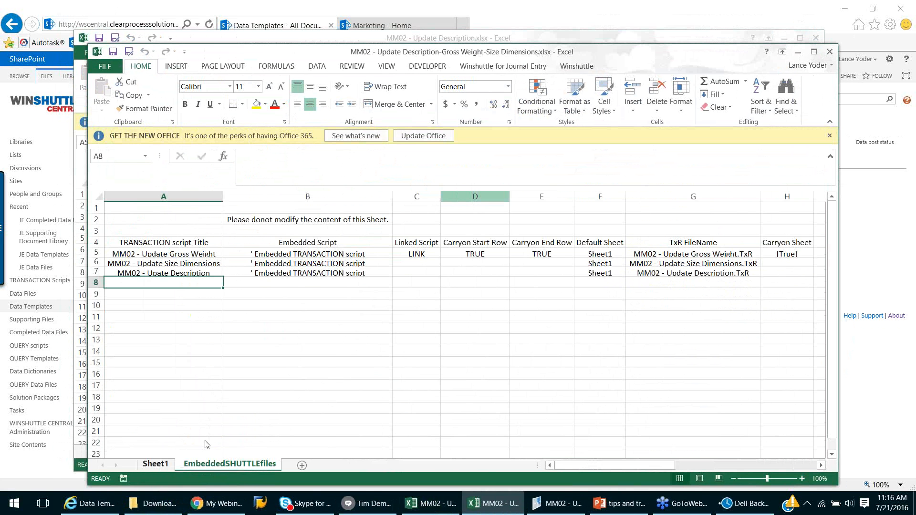
click(159, 467)
click(201, 465)
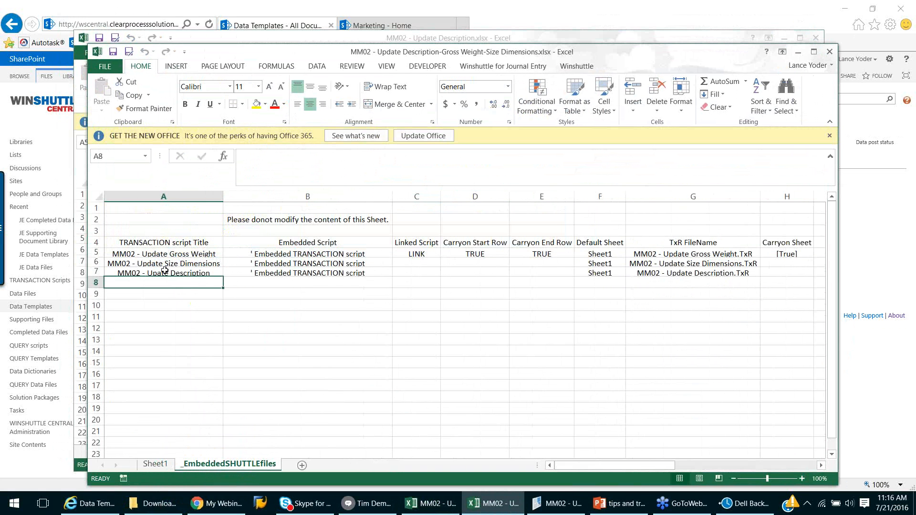
click(158, 468)
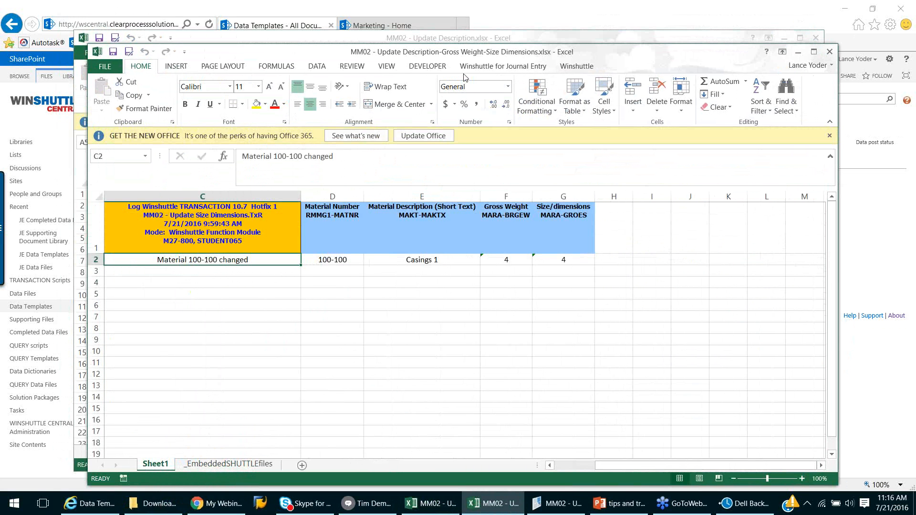
Start the Winshuttle TRANSACTION add-in and log in to CENTRAL with user credentials, entering the account password.
click(577, 66)
click(110, 96)
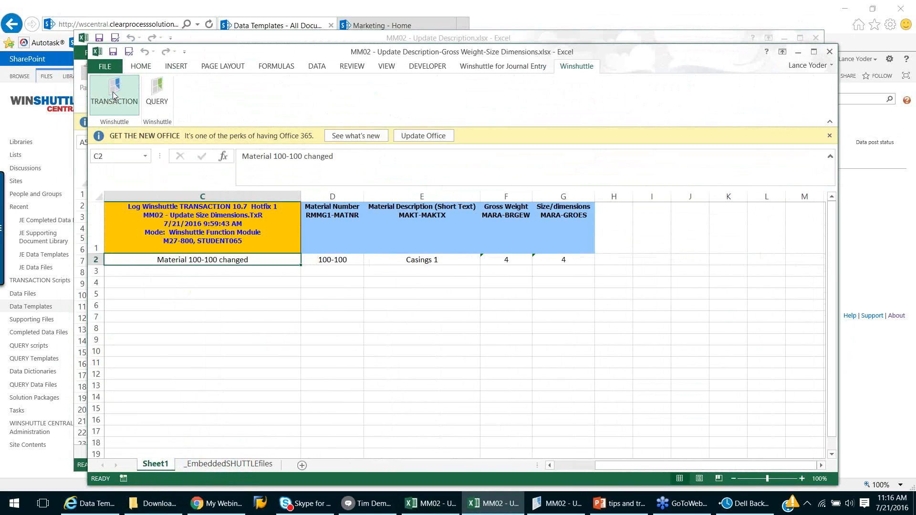
click(442, 300)
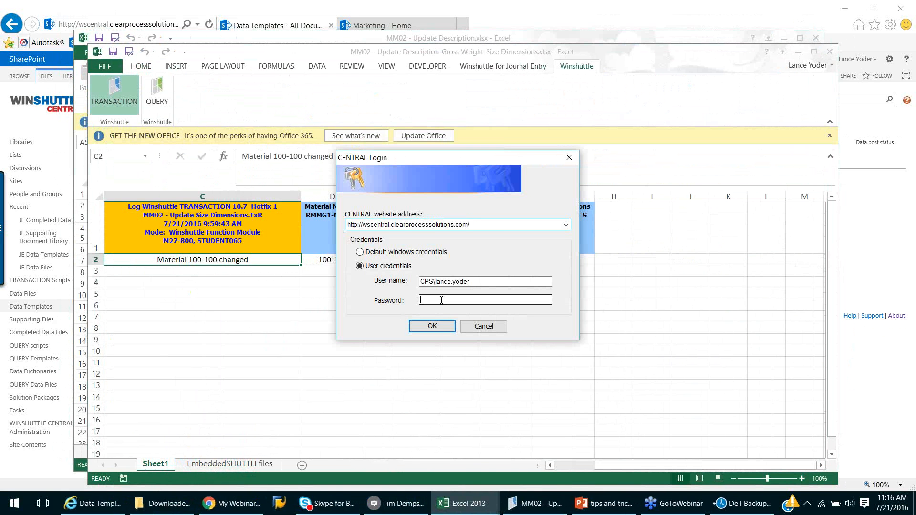
text(*******)
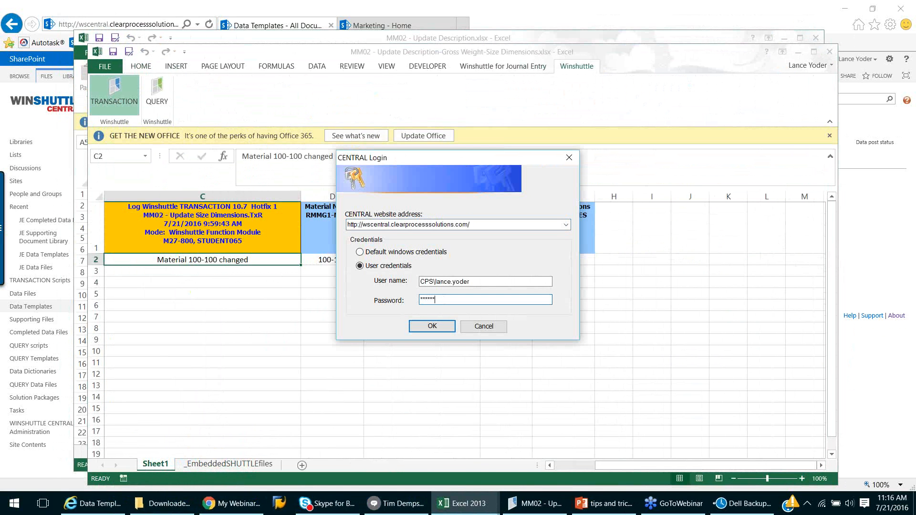
key(BackSpace)
key(BackSpace)
key(BackSpace)
key(BackSpace)
key(BackSpace)
text(*******)
key(BackSpace)
key(BackSpace)
key(BackSpace)
key(BackSpace)
key(BackSpace)
key(BackSpace)
key(BackSpace)
text(*******)
key(Return)
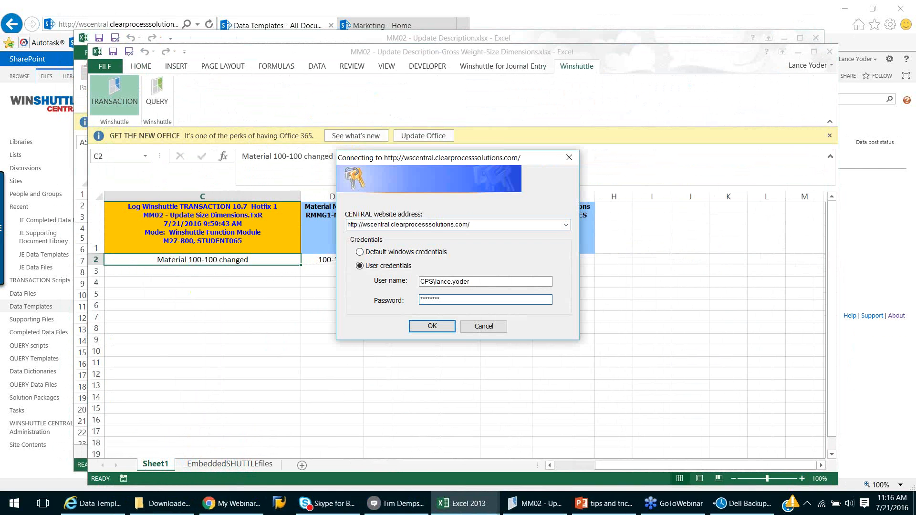
key(Return)
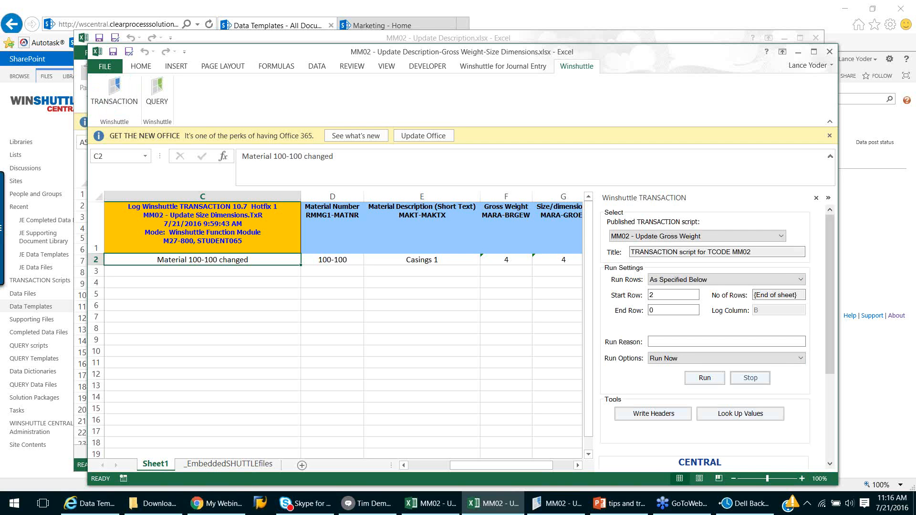
Check which published TRANSACTION scripts the workbook offers, keeping MM02 - Update Gross Weight selected.
click(781, 236)
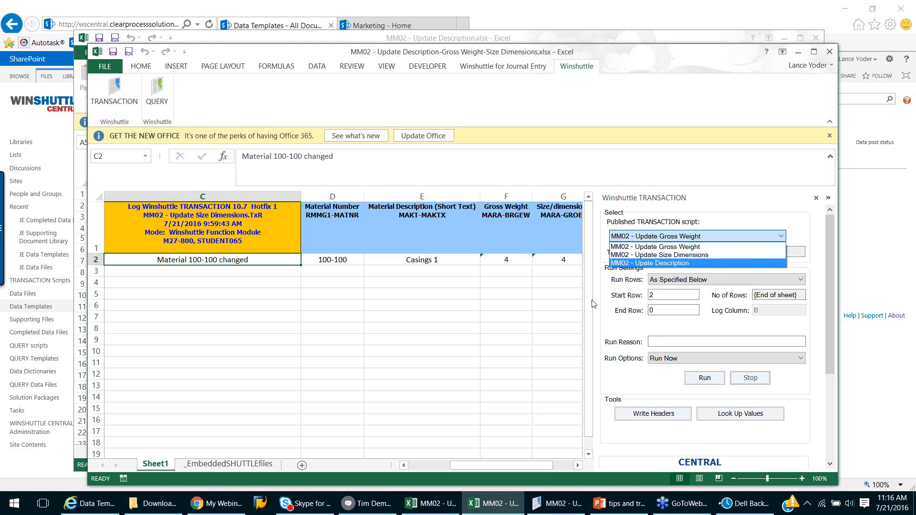
click(488, 300)
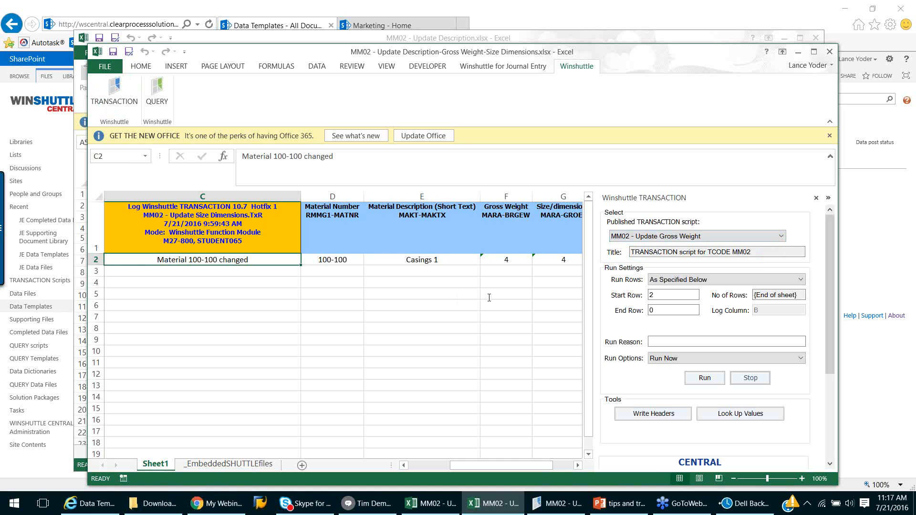
Switch to the Data Templates library in the browser, check out MM02 - Update Description-Gross Weight-Size Dimensions, and expand the template list again.
click(90, 504)
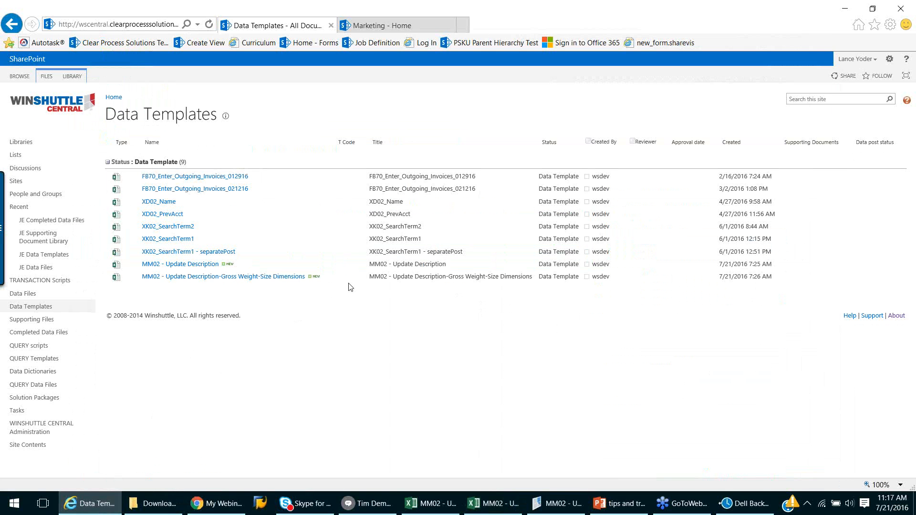
mouse_move(315, 278)
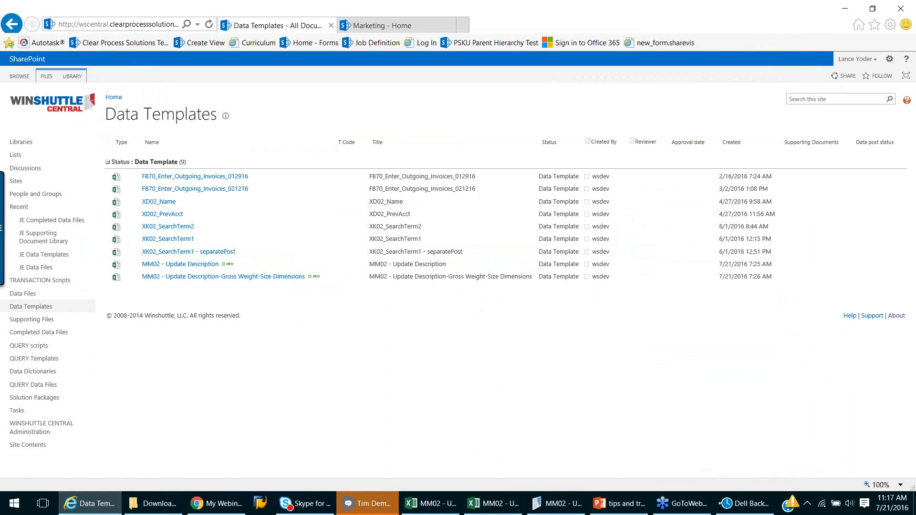
click(367, 503)
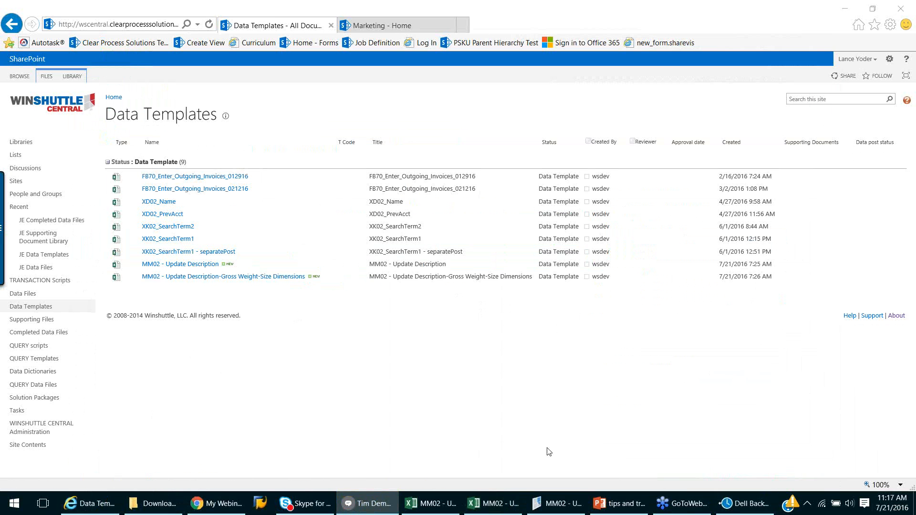
click(330, 278)
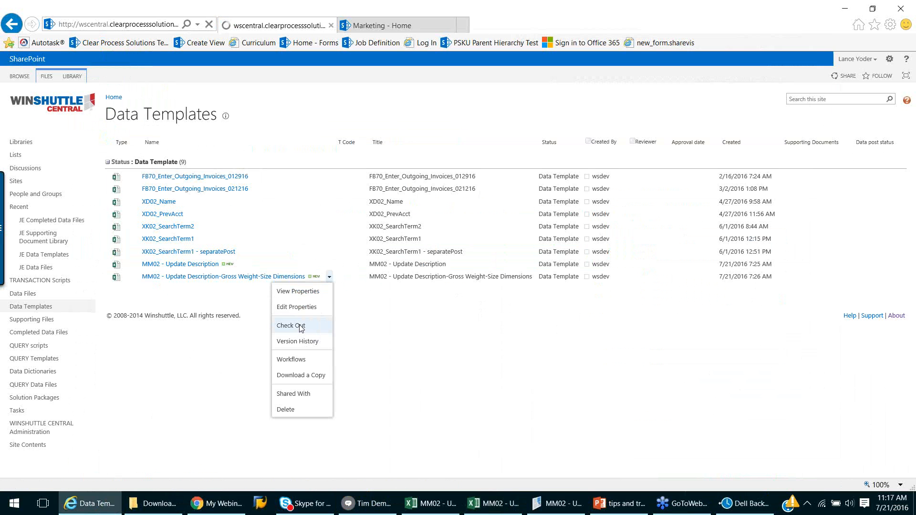
click(300, 327)
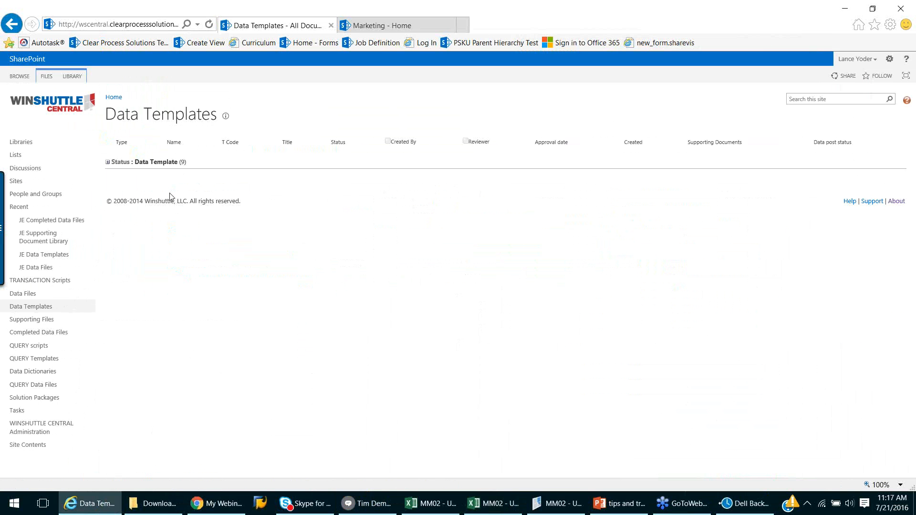
click(120, 163)
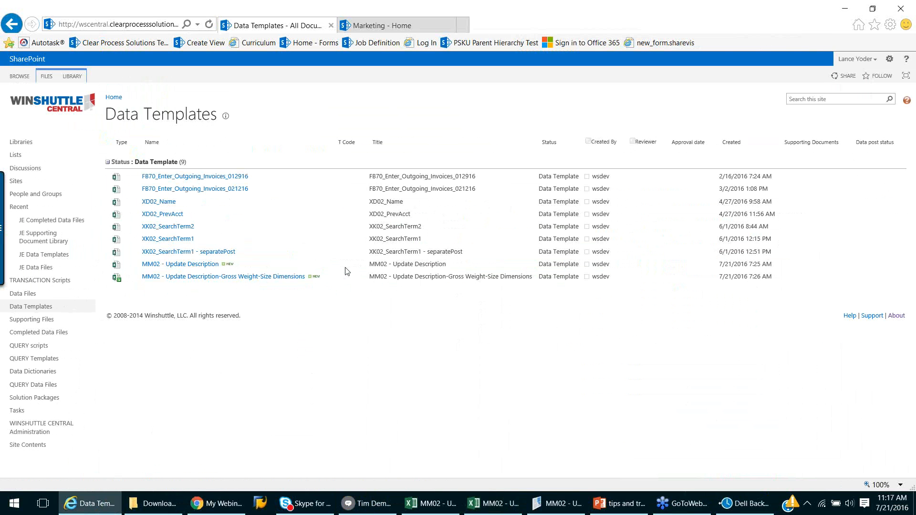
View the check-in and check-out actions available for the checked-out MM02 - Update Description-Gross Weight-Size Dimensions template.
click(329, 279)
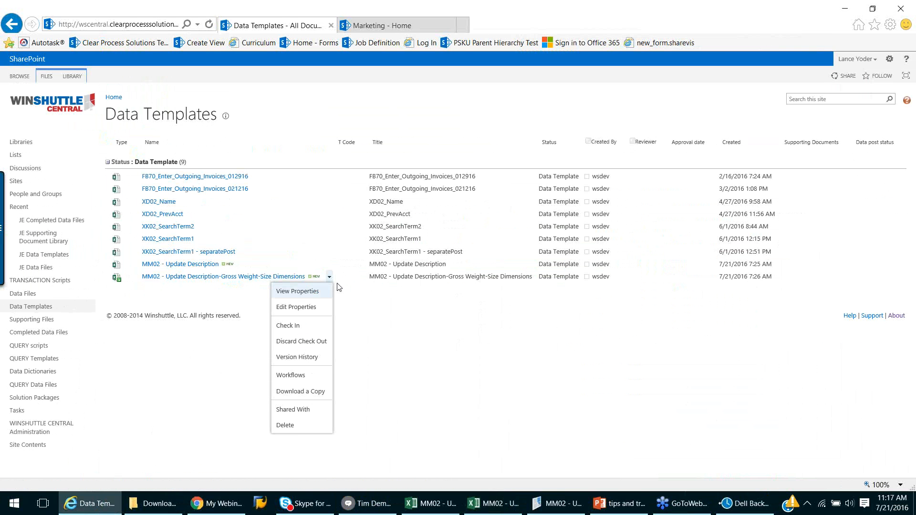
click(332, 233)
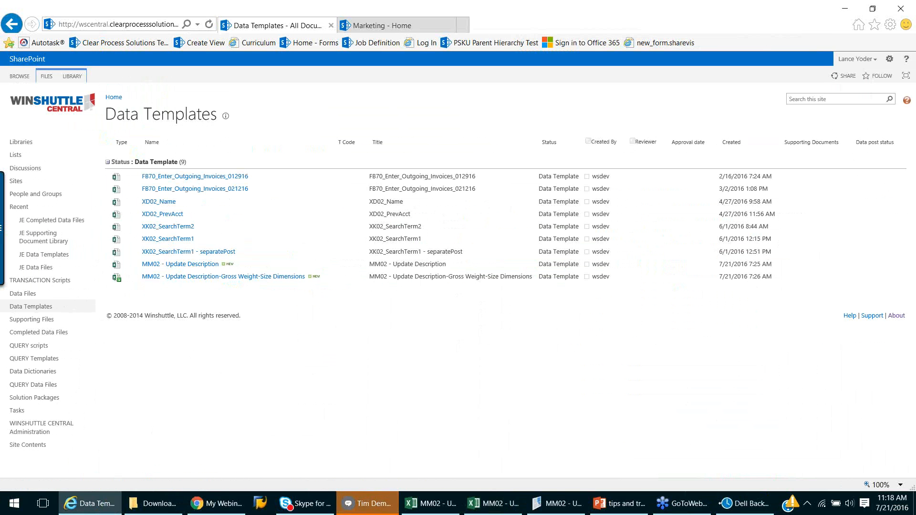
click(368, 504)
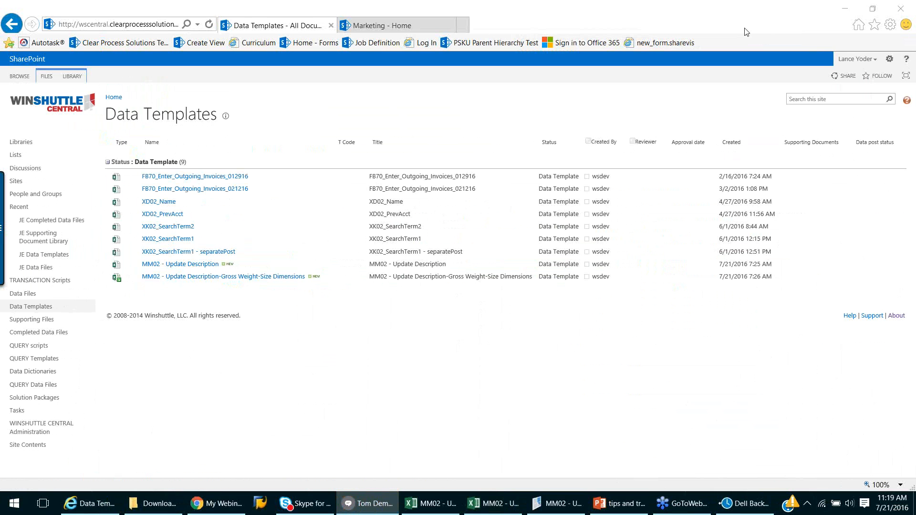
Switch to the PowerPoint presentation and show slide 10, Transaction – Using the Skip Field Indicator.
click(621, 506)
click(64, 452)
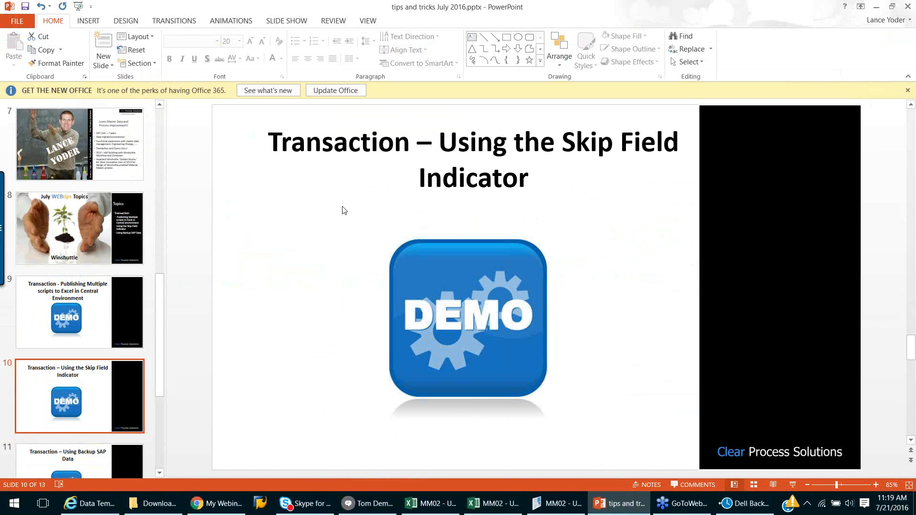
Switch to Winshuttle TRANSACTION and enable the Skip Field Indicator with "\" in the advanced run options of the MM02 - Update Description.TxR script.
click(556, 503)
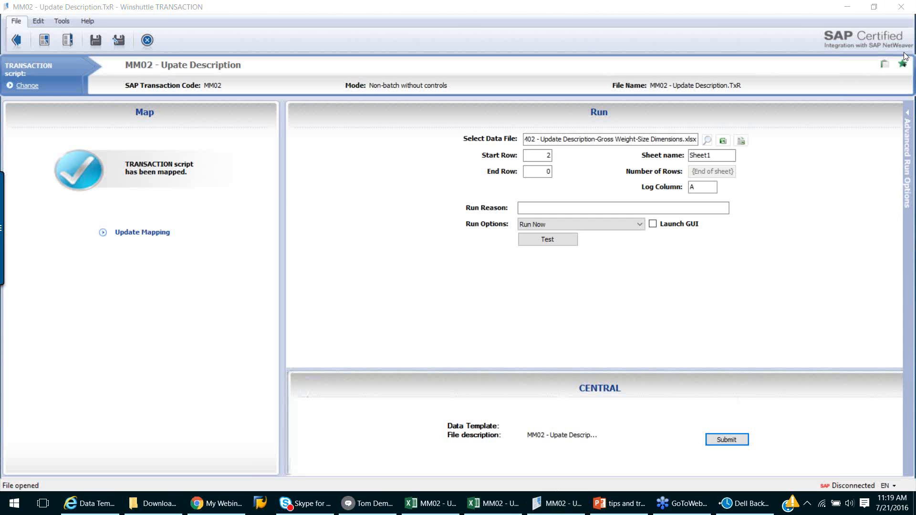
click(909, 147)
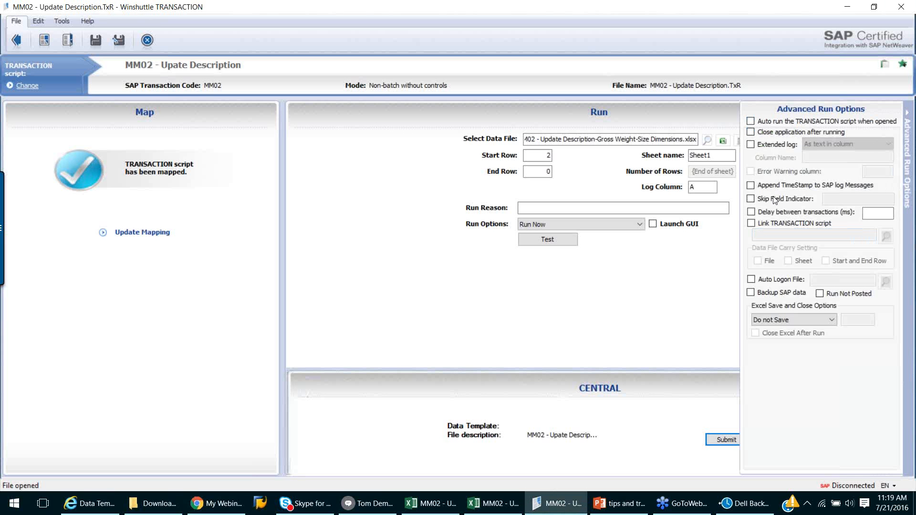
click(910, 128)
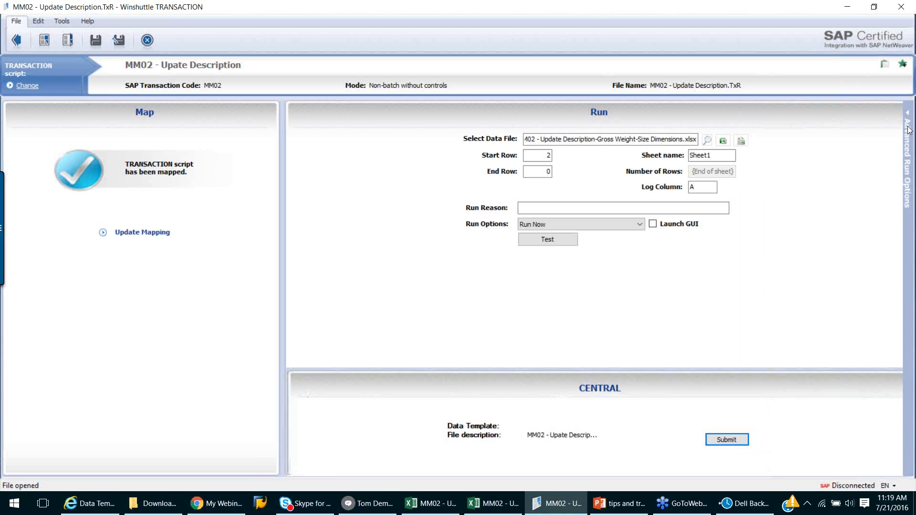
click(909, 151)
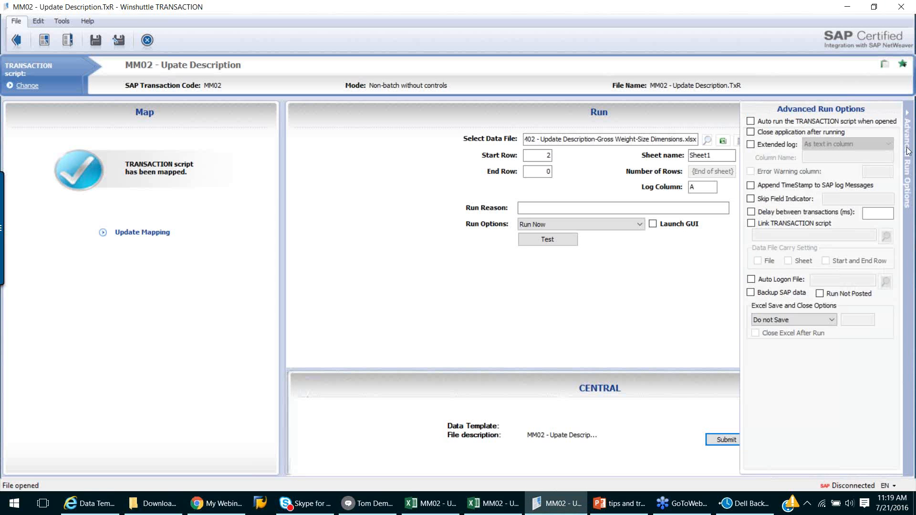
click(909, 151)
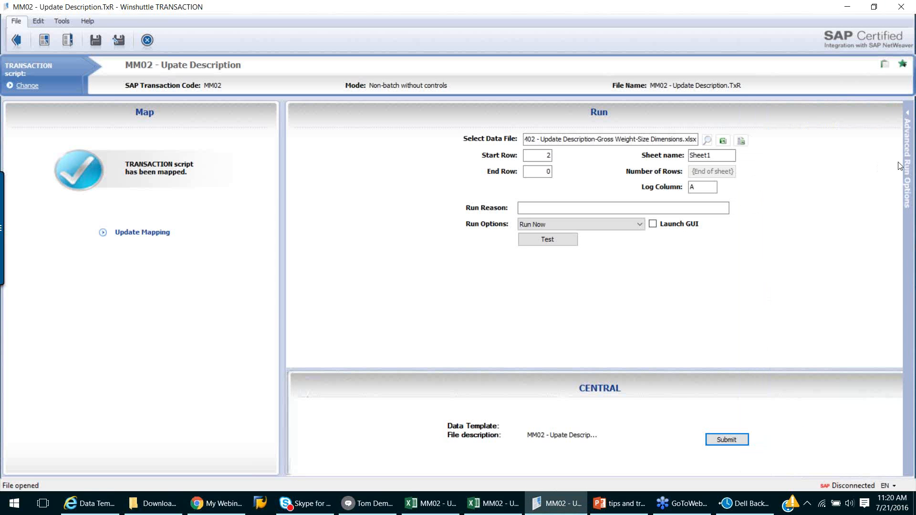
click(910, 164)
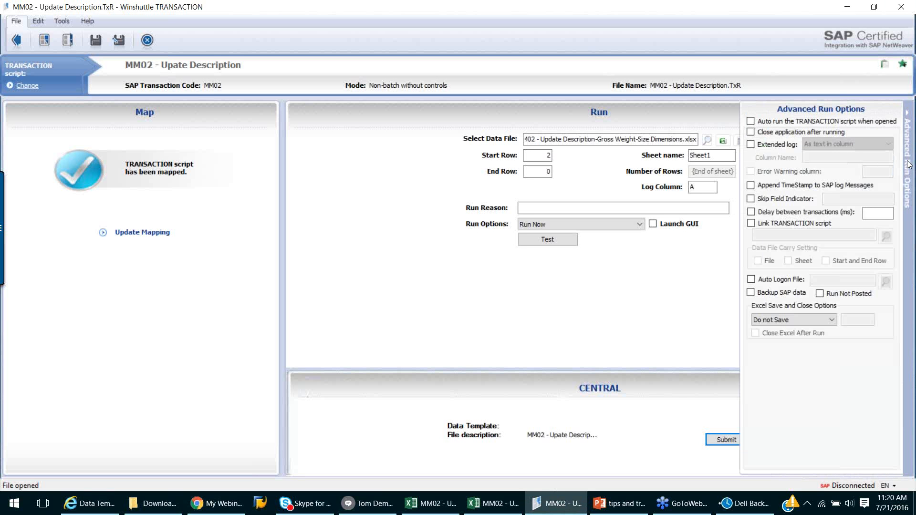
click(751, 200)
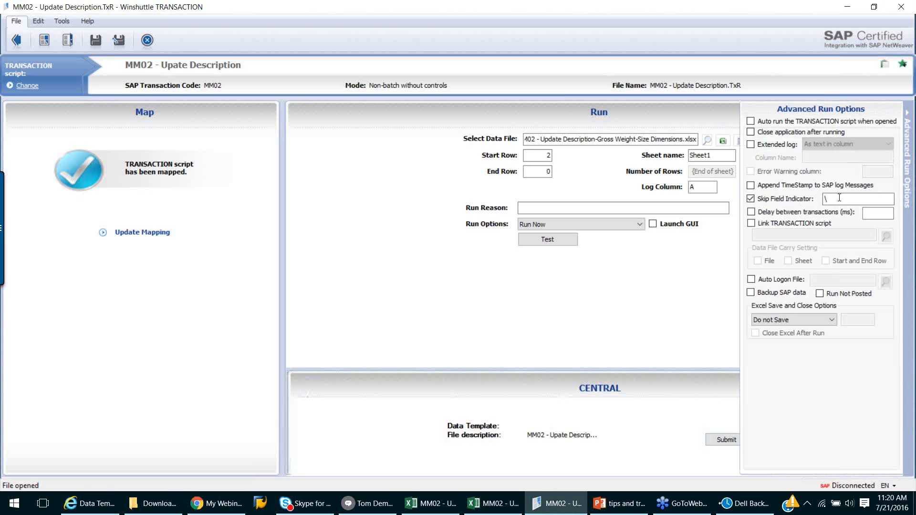
Switch to Excel and show Sheet1 of MM02 - Update Description.xlsx.
click(448, 509)
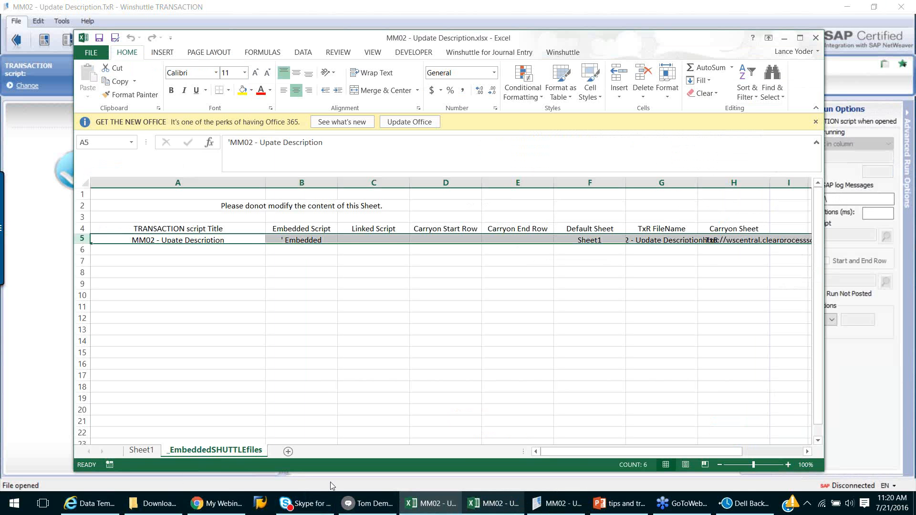
click(141, 450)
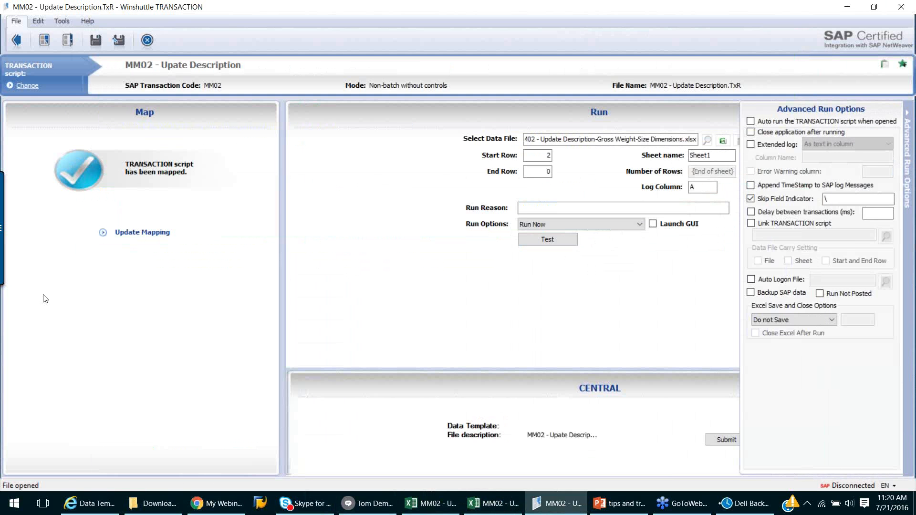
Start a new TRANSACTION script, discarding the unsaved changes to MM02 - Update Description.TxR.
click(46, 298)
click(44, 40)
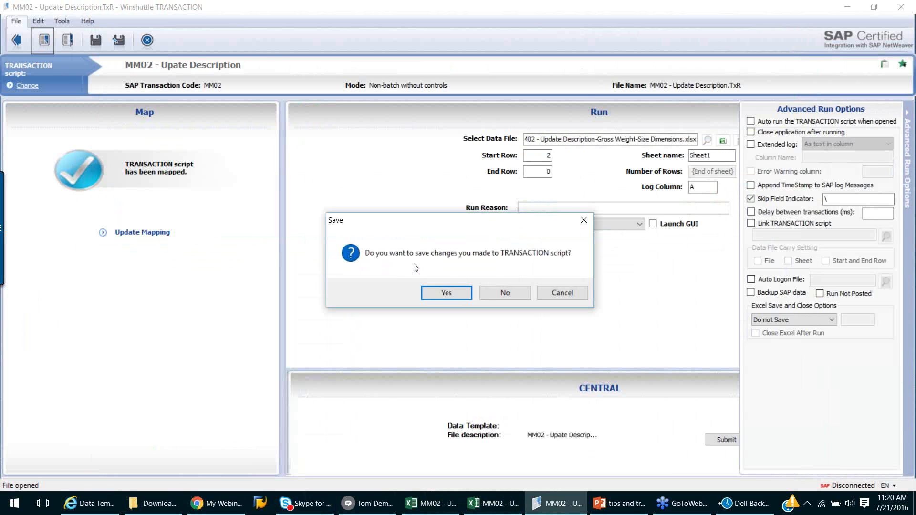
click(504, 293)
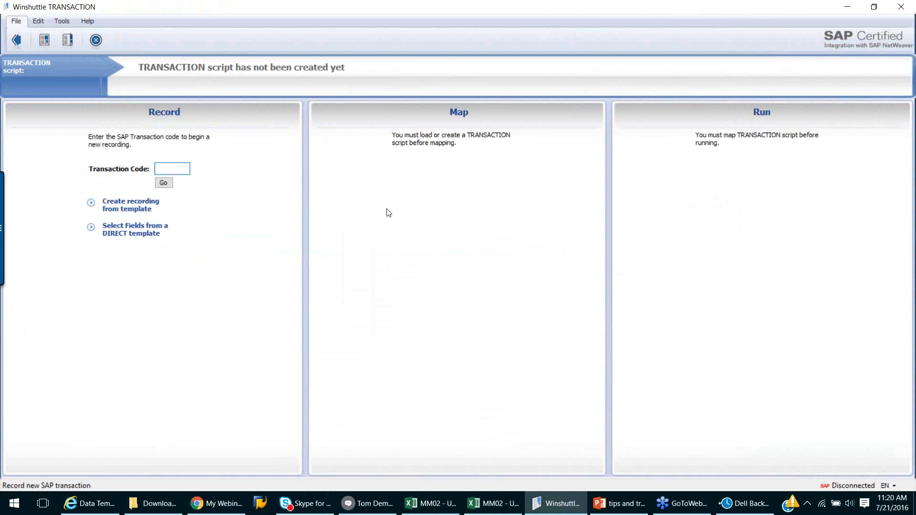
Begin recording transaction code MM02 and log on to the CPS-Dev SAP system with client 800, entering the account password.
text(MM02)
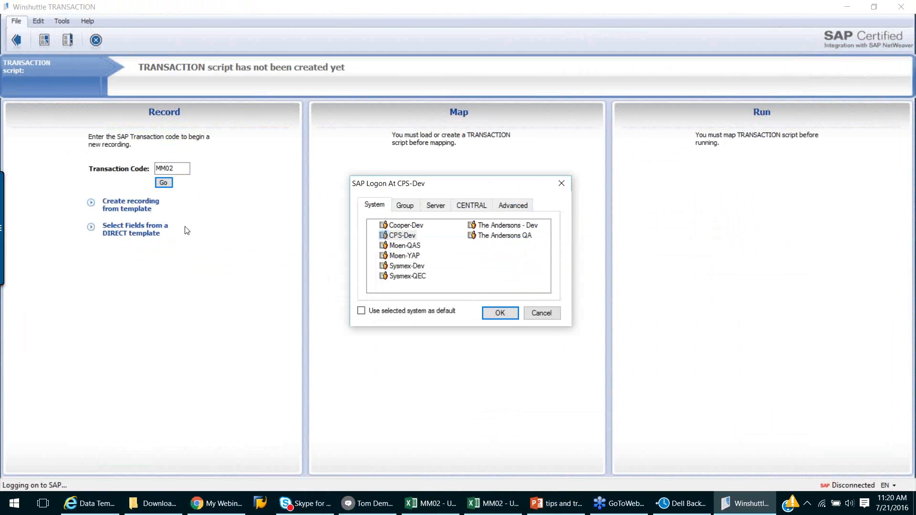
click(408, 237)
click(496, 313)
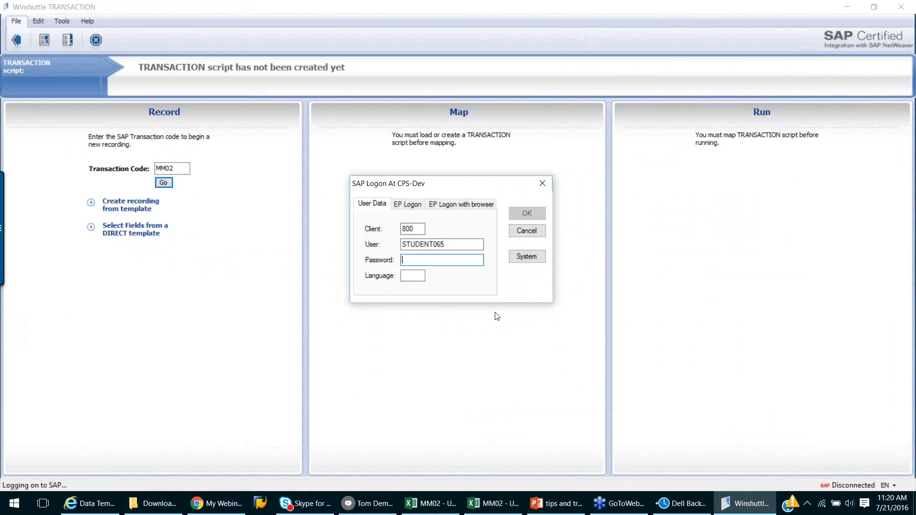
text(***********)
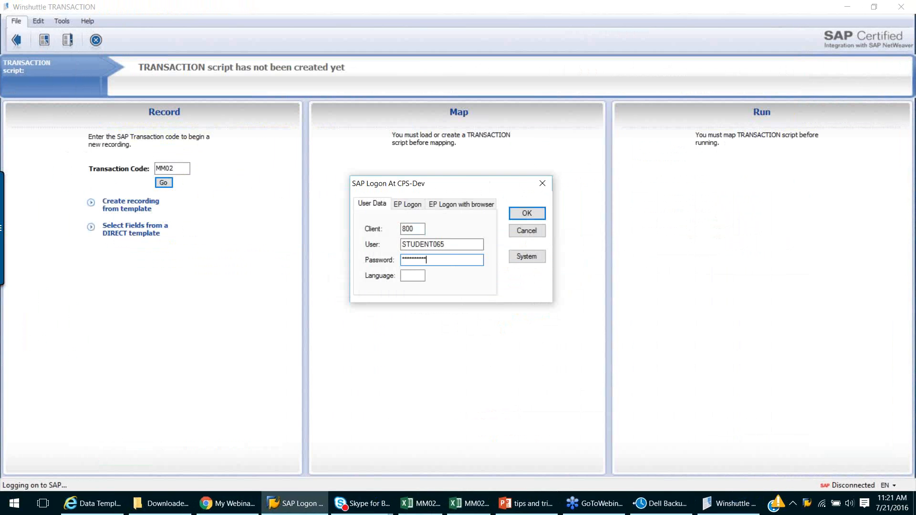
key(Return)
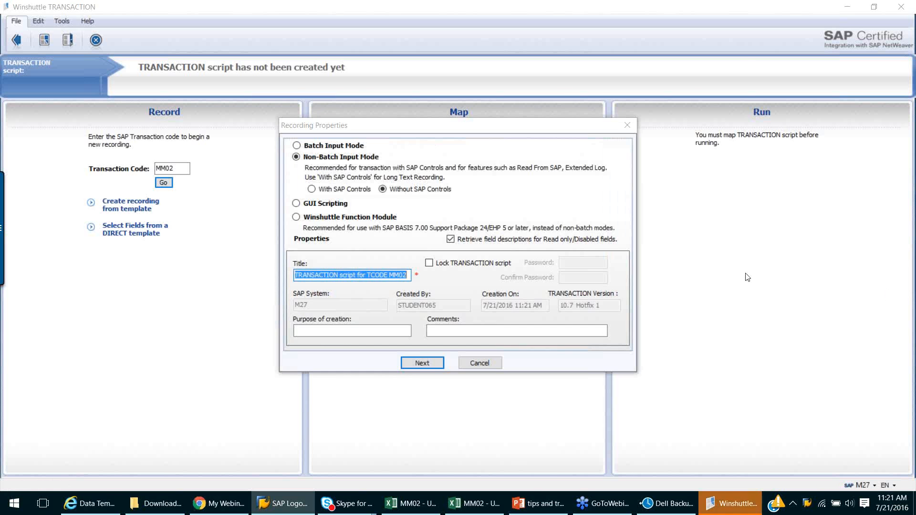
Accept the recording properties for Non-Batch Input Mode without SAP Controls and open material 100-100 in the Basic Data 1 view.
click(419, 368)
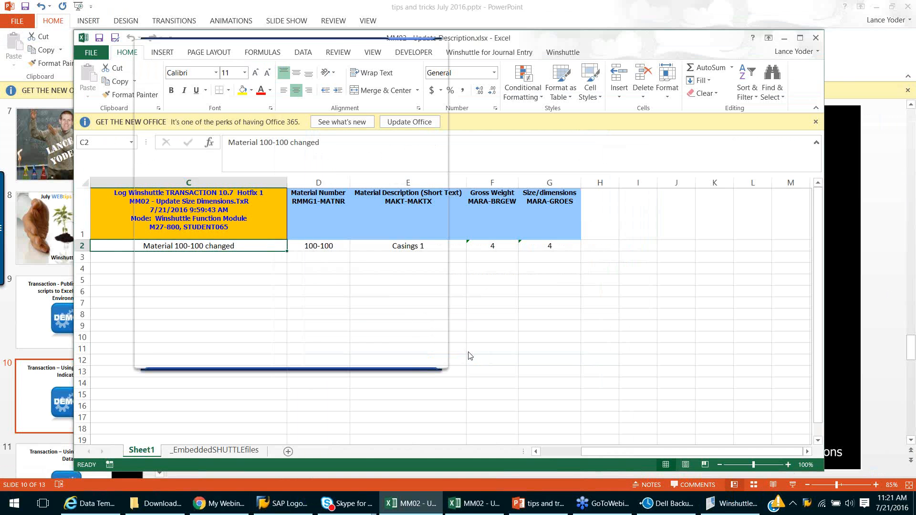
click(226, 127)
click(226, 137)
click(176, 101)
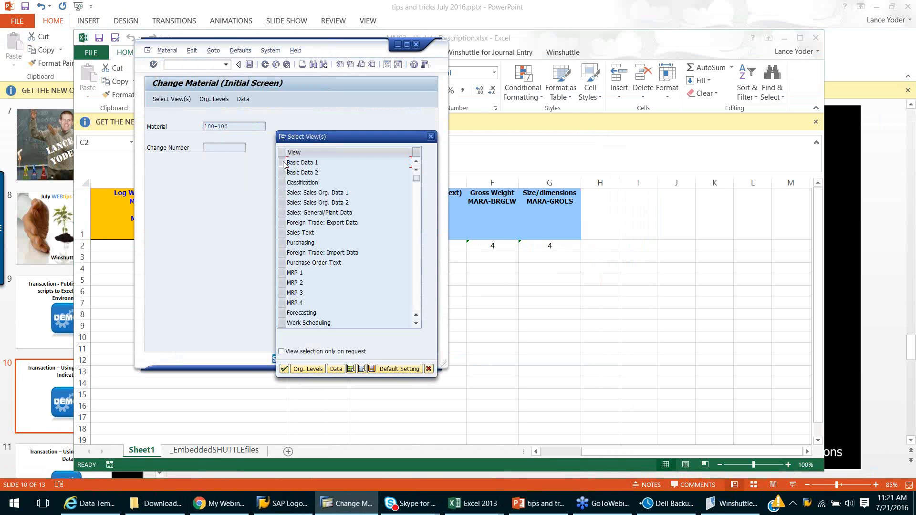
click(283, 163)
click(286, 369)
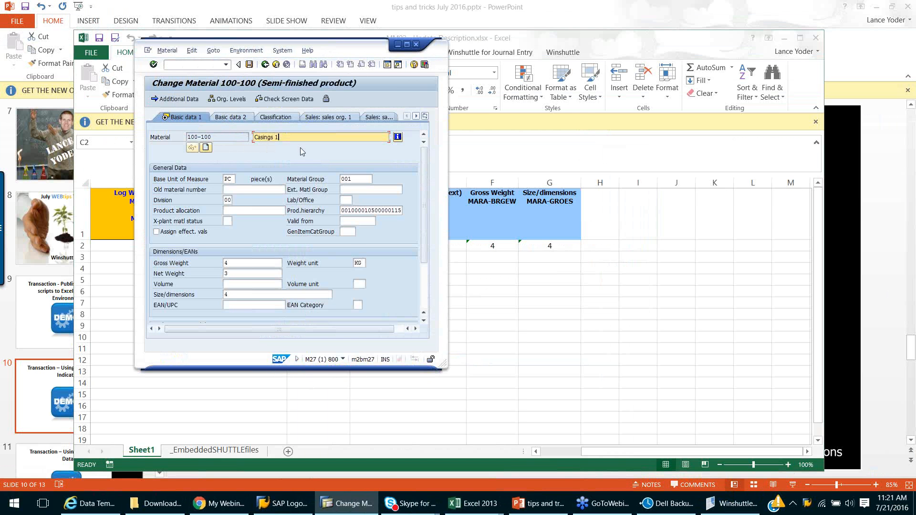
Set the material description to Casings 2, gross weight to 5 and size/dimensions to 4x5x4, and save the material.
click(295, 137)
key(BackSpace)
text(2)
click(233, 263)
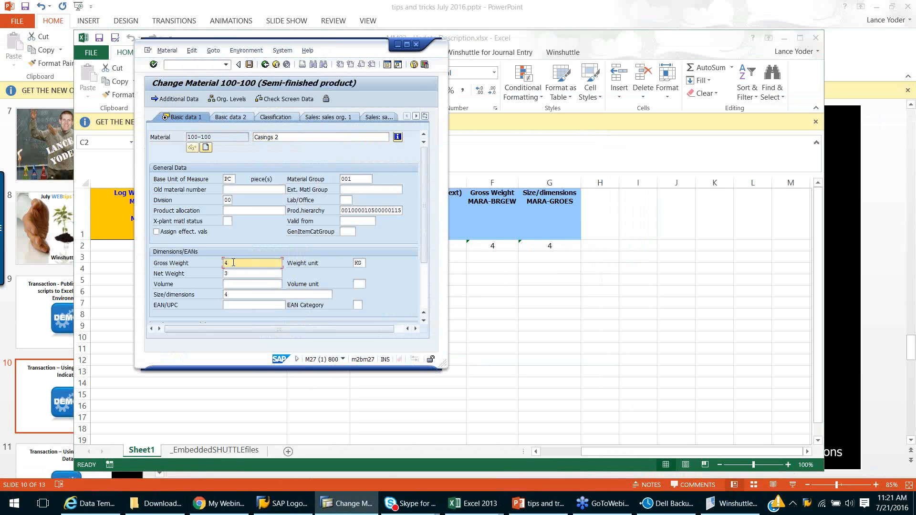
key(BackSpace)
text(5)
click(235, 295)
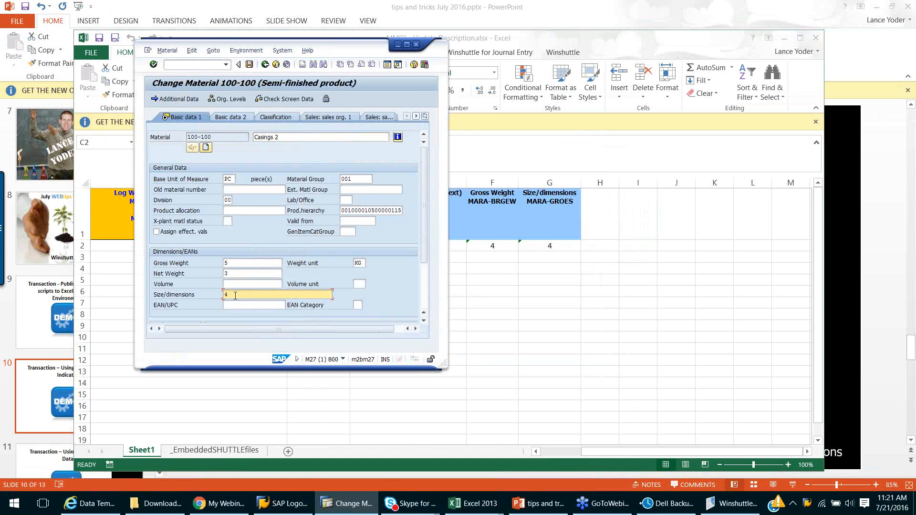
text(x5x4)
click(249, 65)
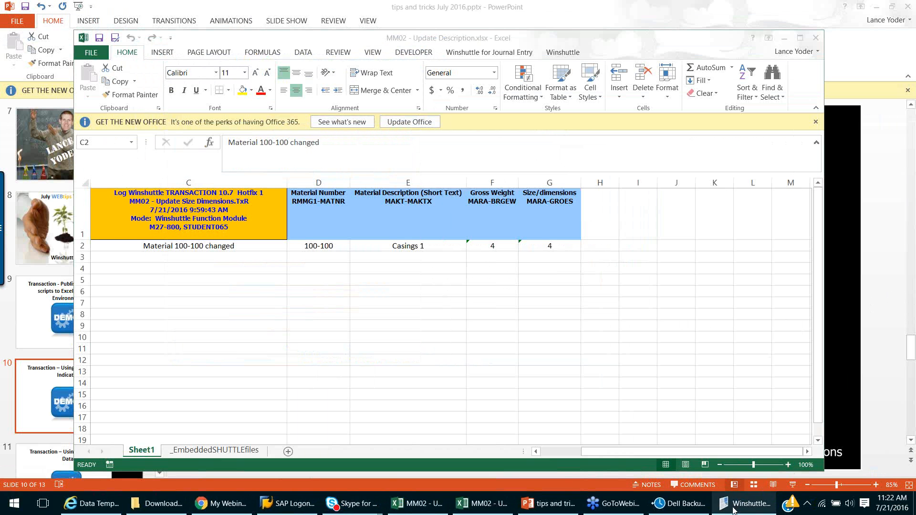
Create the mapping with Log Column in A, Material Number in B, Material Description in C, Gross Weight in D and Size/dimensions in E.
mouse_move(734, 510)
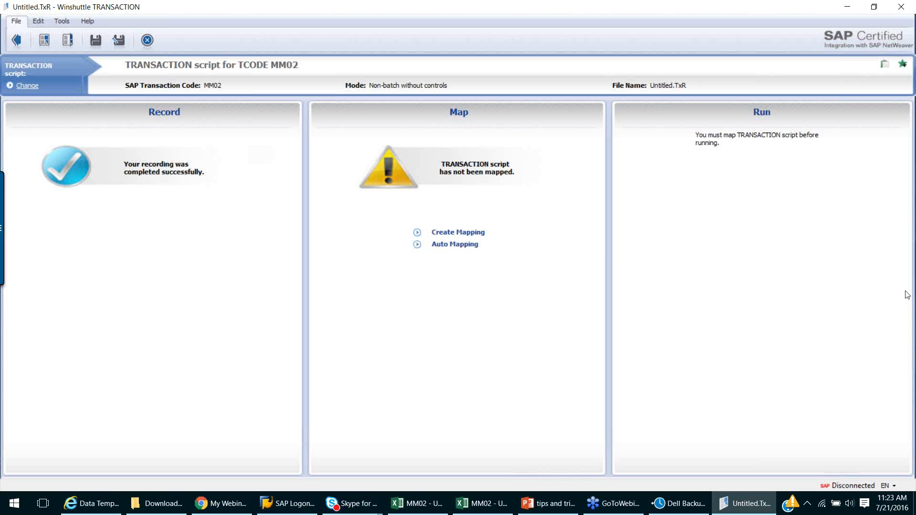
click(478, 234)
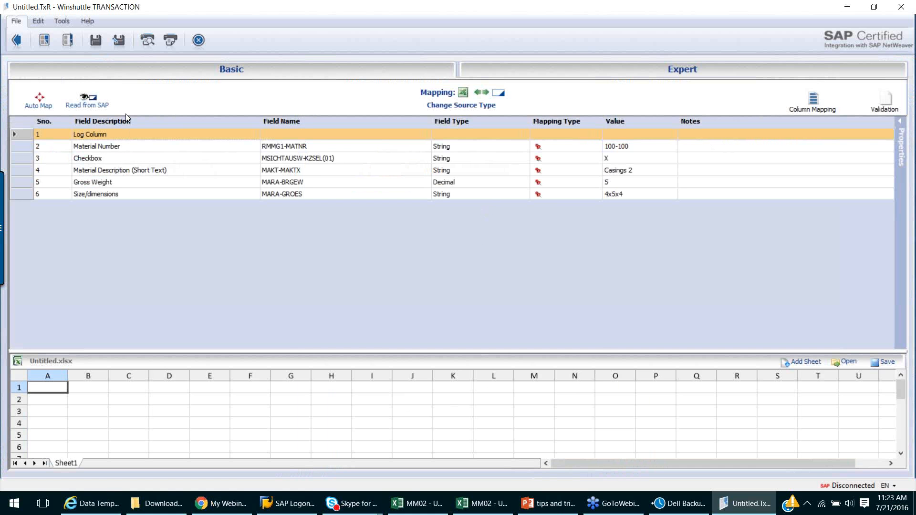
drag(134, 137, 56, 388)
double_click(136, 146)
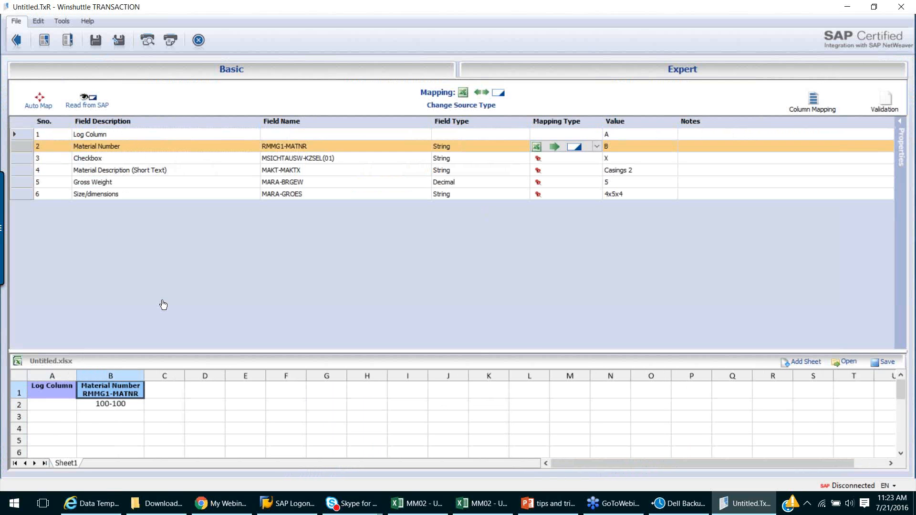
double_click(140, 172)
double_click(136, 182)
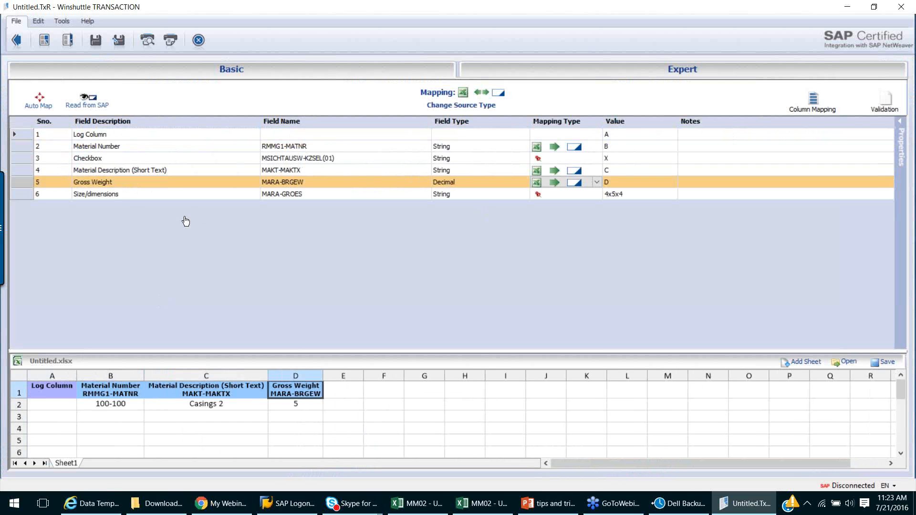
double_click(125, 195)
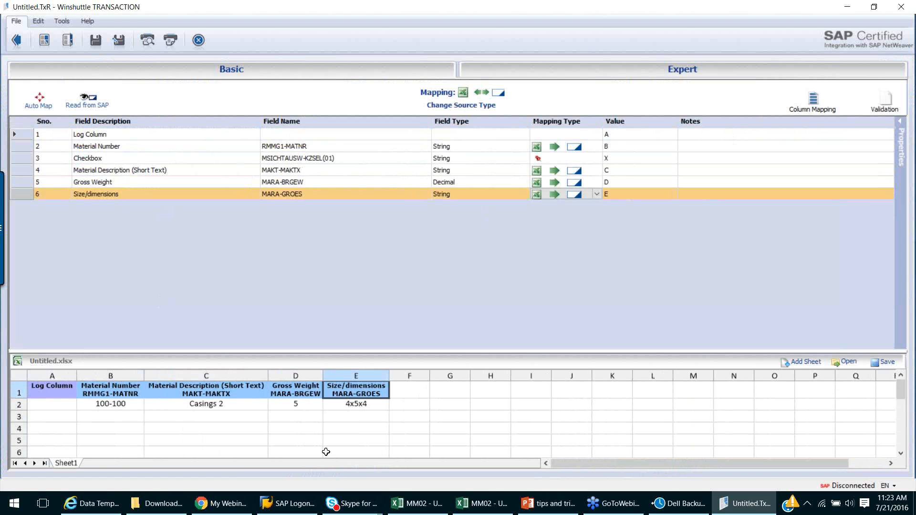
Save the script as MM02 - Skip Field Indicator.TxR in the July WebTips folder of the TRANSACTION scripts.
click(96, 42)
double_click(137, 97)
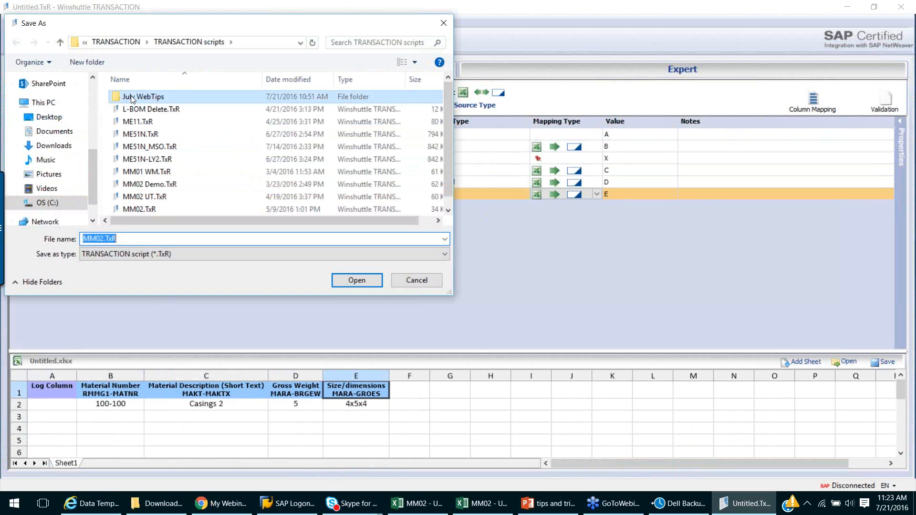
click(105, 239)
text(- Skip )
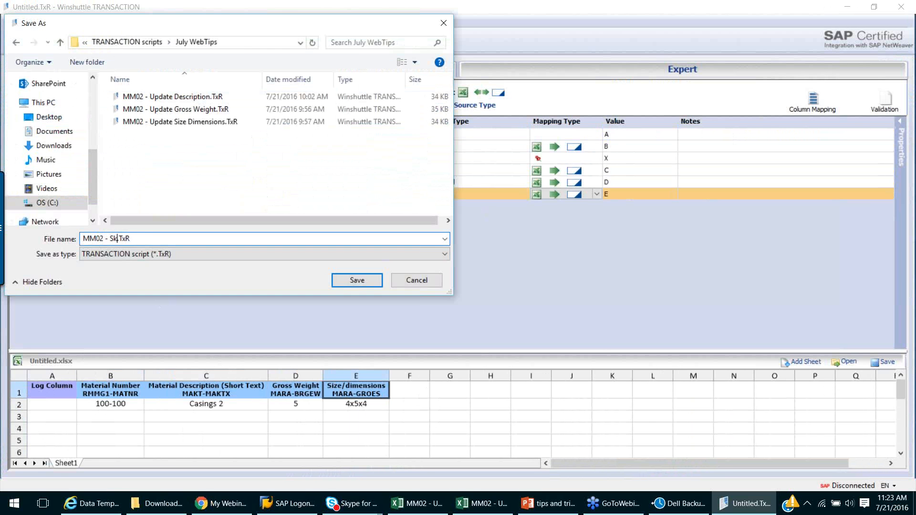
text(Field Indicator)
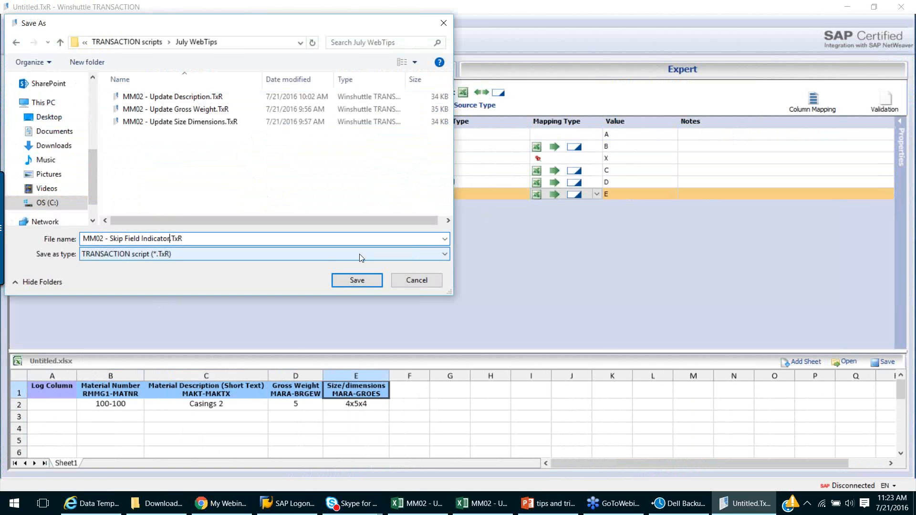
click(363, 277)
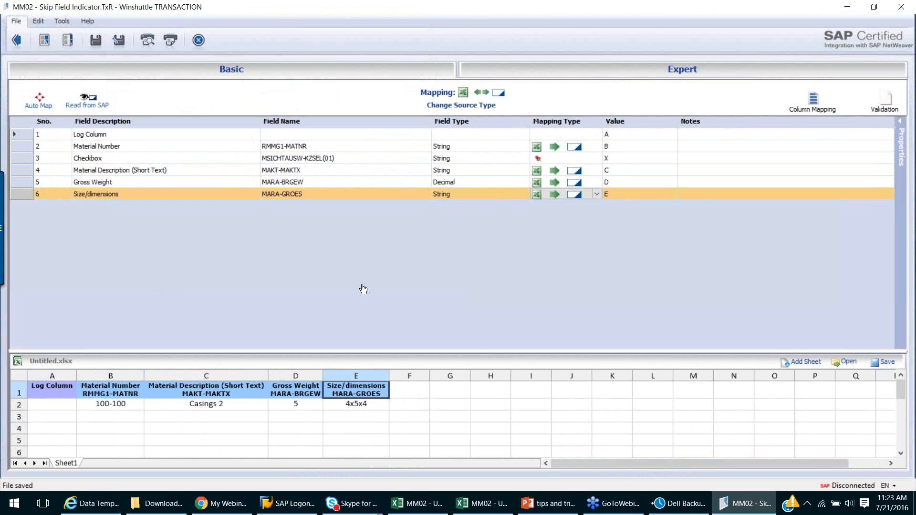
Save the mapped Excel data file as MM02 - Skip Field Indicator.xlsx in the July WebTips data folder.
click(887, 364)
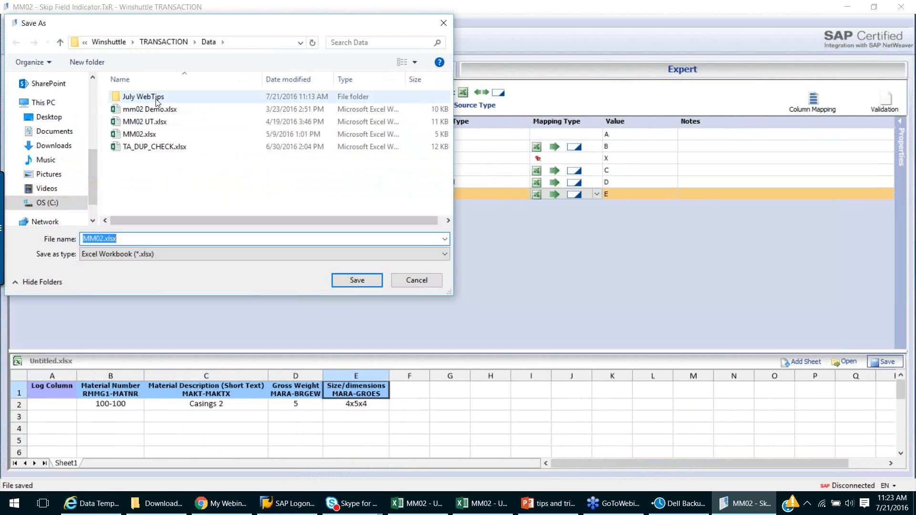
double_click(158, 98)
click(109, 239)
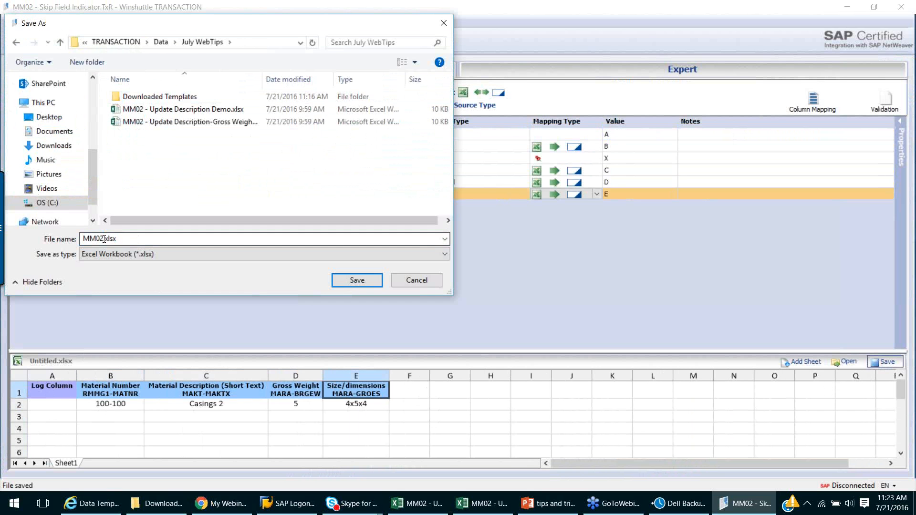
click(102, 238)
click(104, 238)
text(- Skip Field INdi)
key(BackSpace)
key(BackSpace)
key(BackSpace)
text(ndicator)
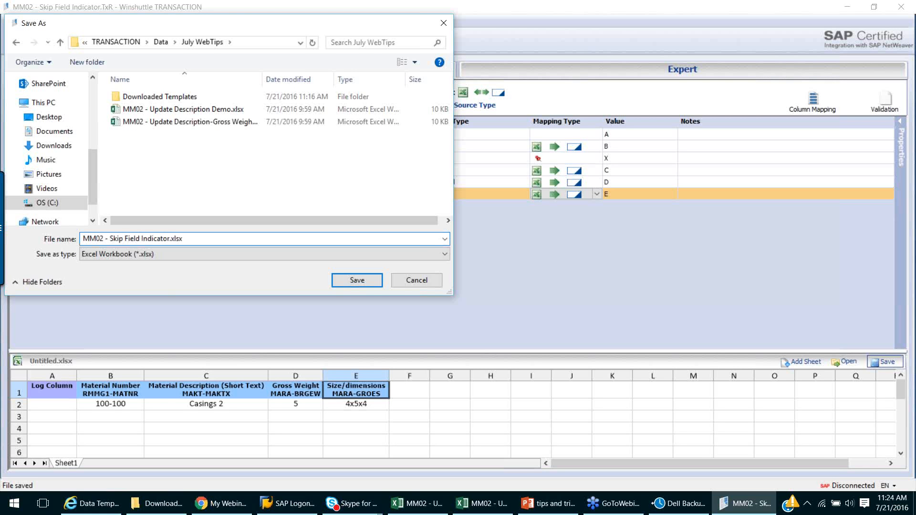
click(346, 278)
Return to the script's run settings and set the end row to 0.
click(16, 40)
double_click(544, 171)
text(0)
key(Tab)
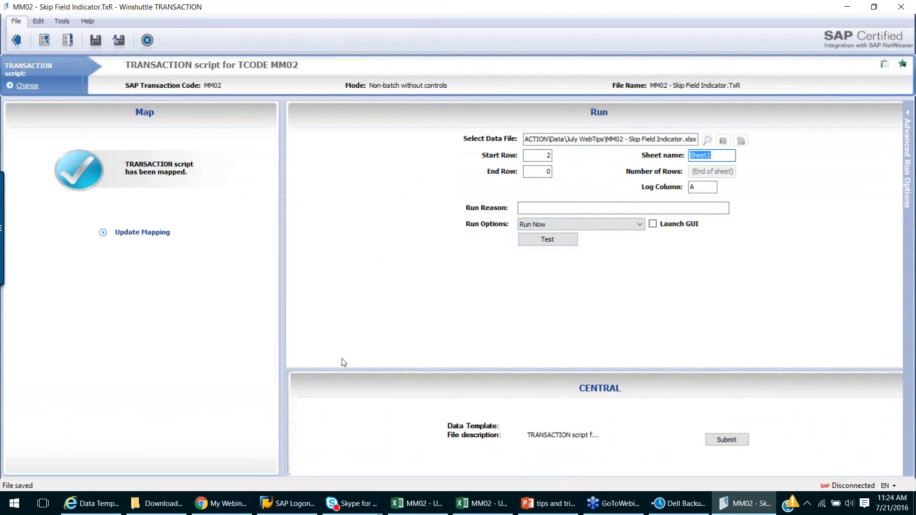
Switch to MM02 - Skip Field Indicator.xlsx in Excel and clear the Size/dimensions value in cell E2.
click(501, 502)
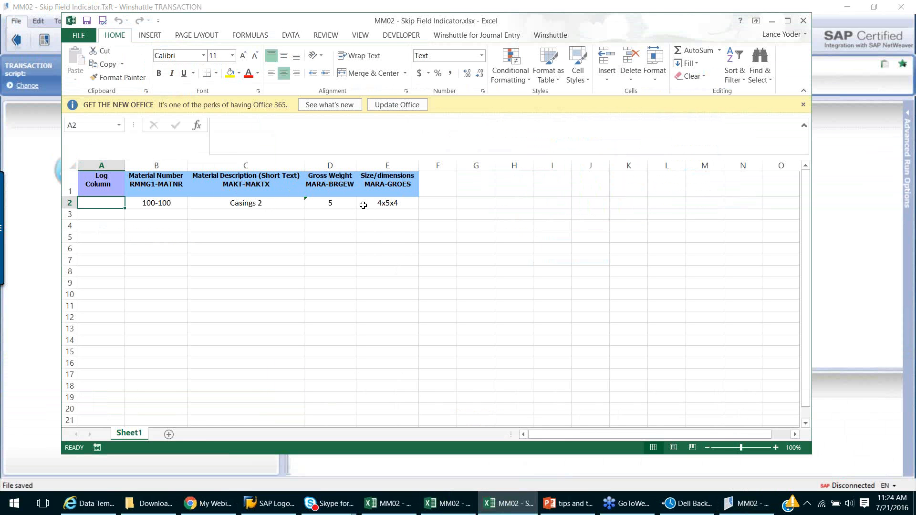
click(397, 206)
key(Delete)
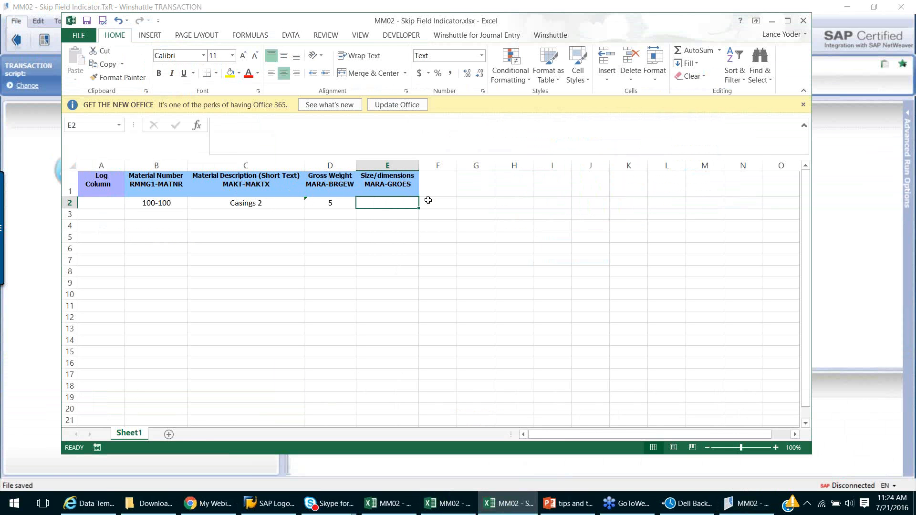
click(421, 204)
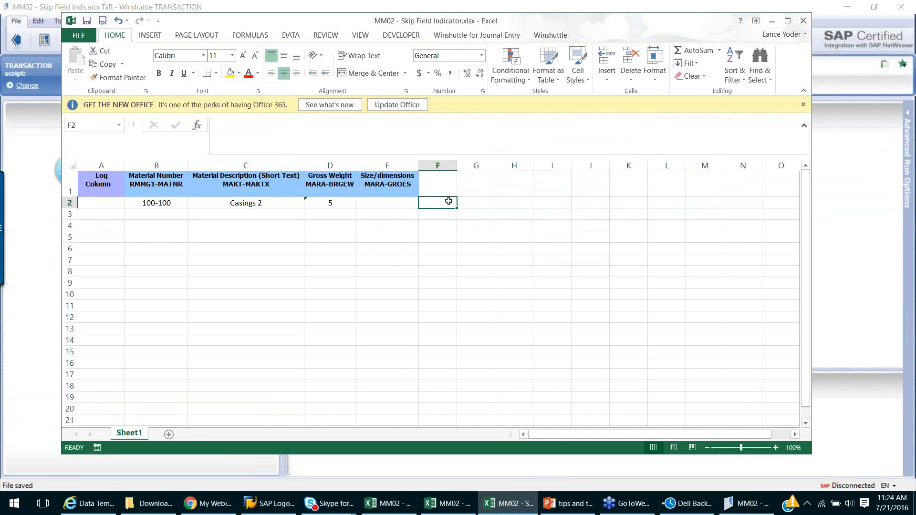
Switch back to Winshuttle TRANSACTION and try a test run of the script, logging on to the CPS-Dev SAP system.
click(891, 248)
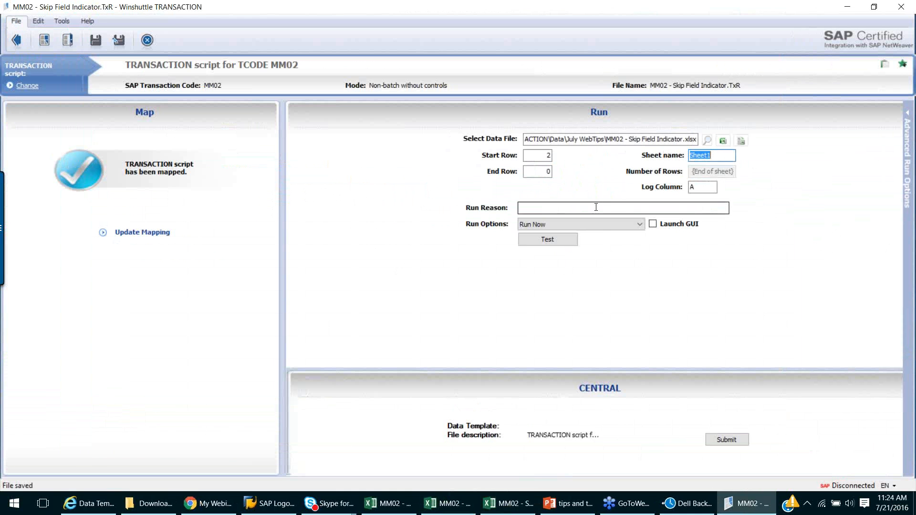
click(568, 242)
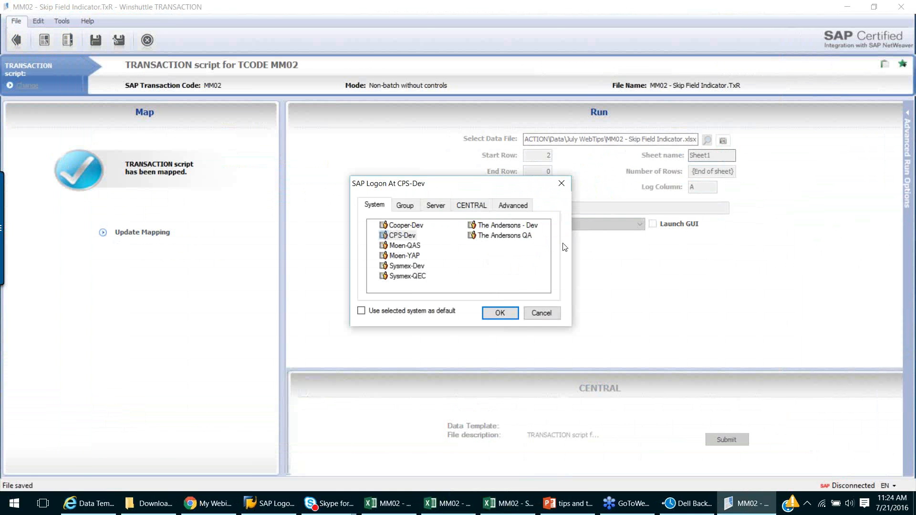
click(402, 235)
click(499, 313)
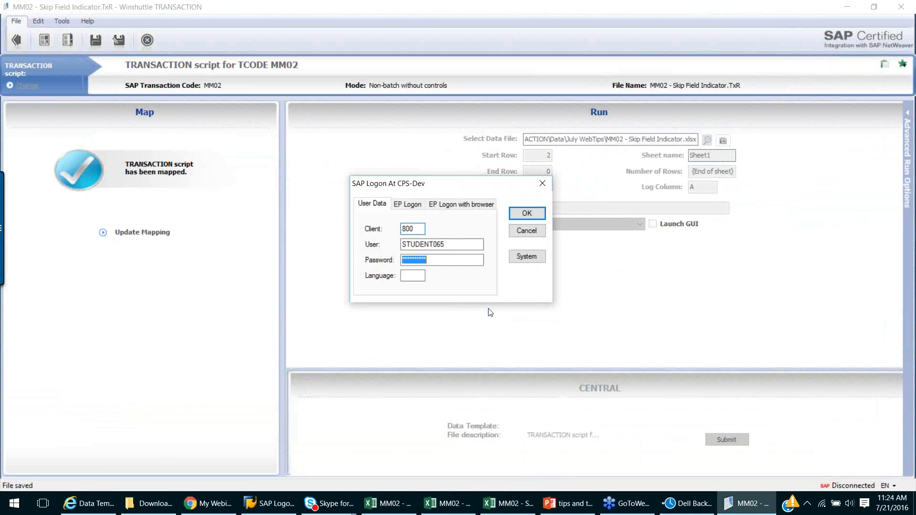
click(527, 215)
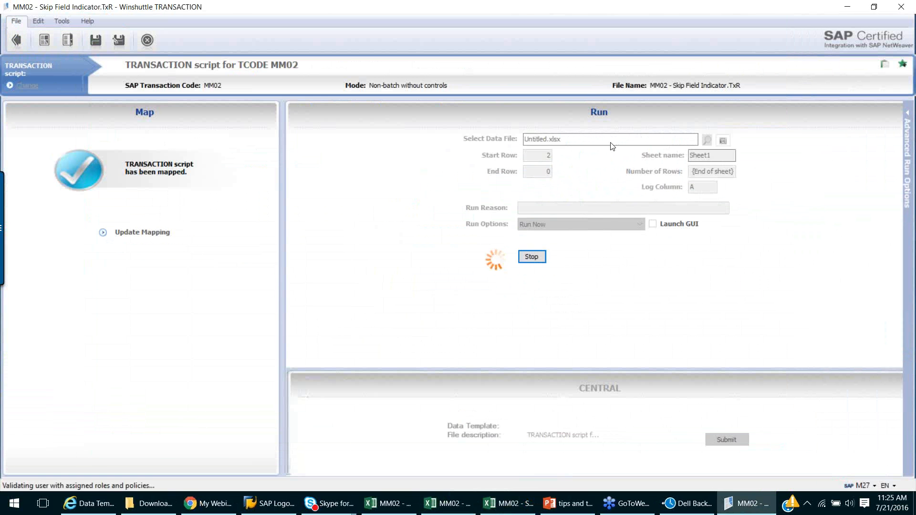
click(566, 298)
Select MM02 - Skip Field Indicator.xlsx from the Data > July WebTips folder as the run's data file.
click(706, 141)
click(621, 148)
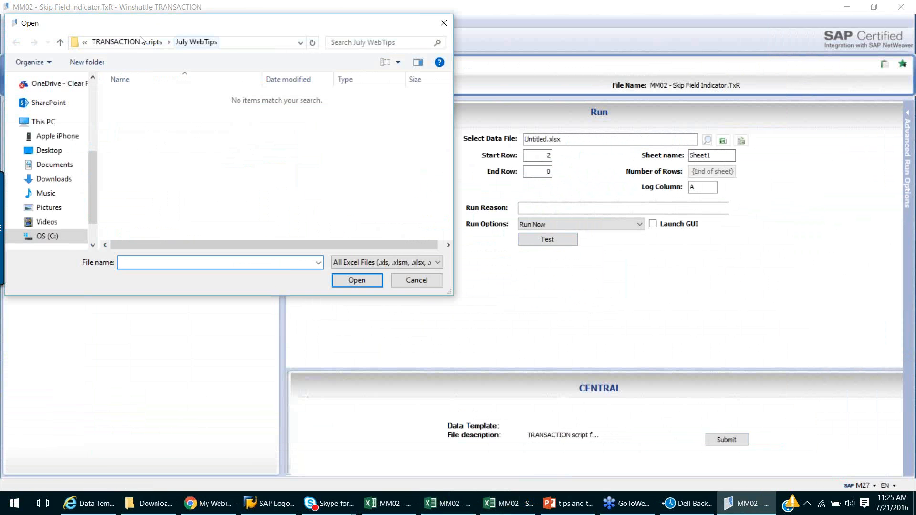
click(141, 42)
click(122, 42)
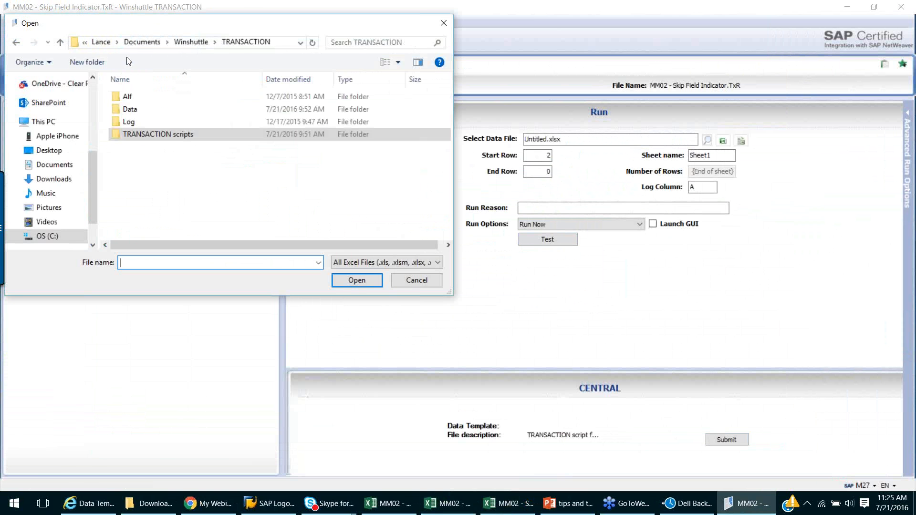
double_click(129, 109)
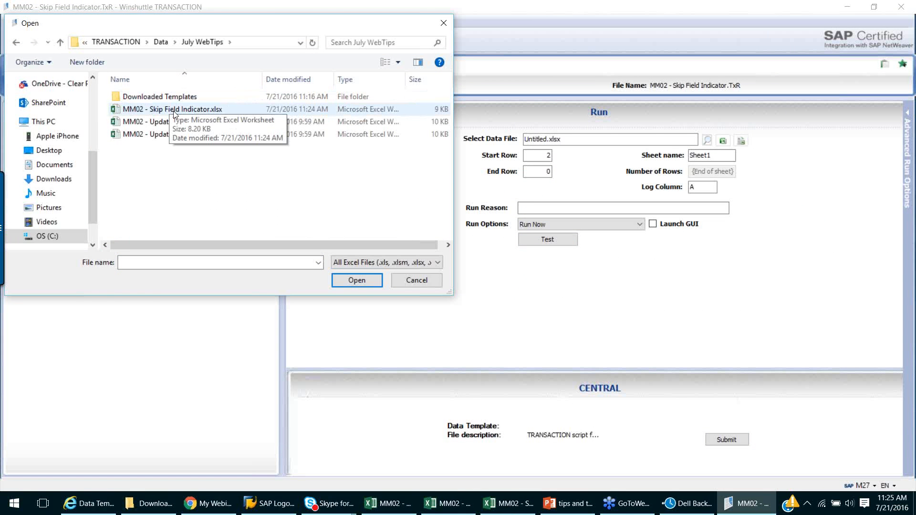
click(141, 113)
click(357, 280)
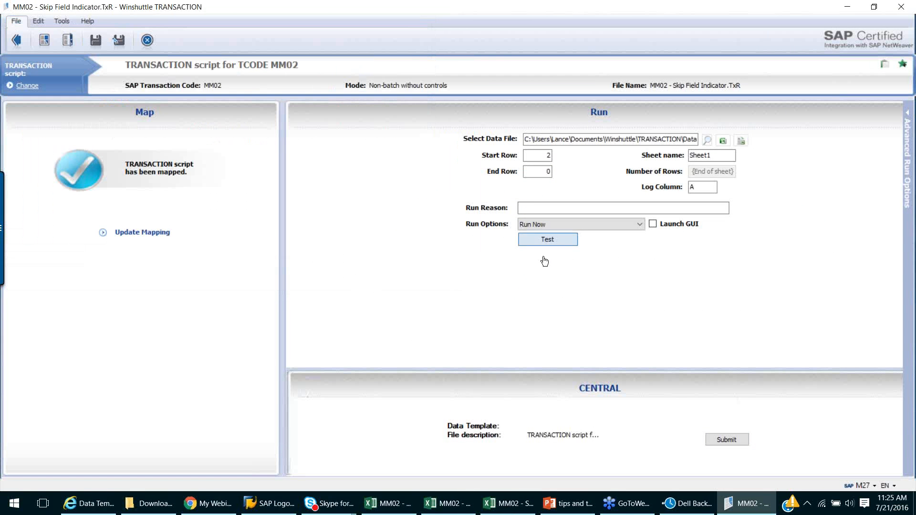
Test-run the script on the selected data file and check the log column in Excel.
click(544, 240)
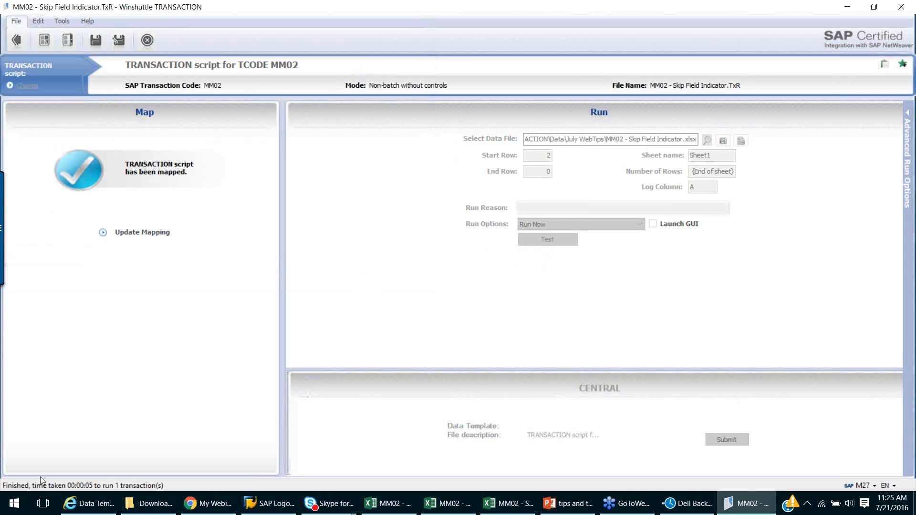
click(509, 503)
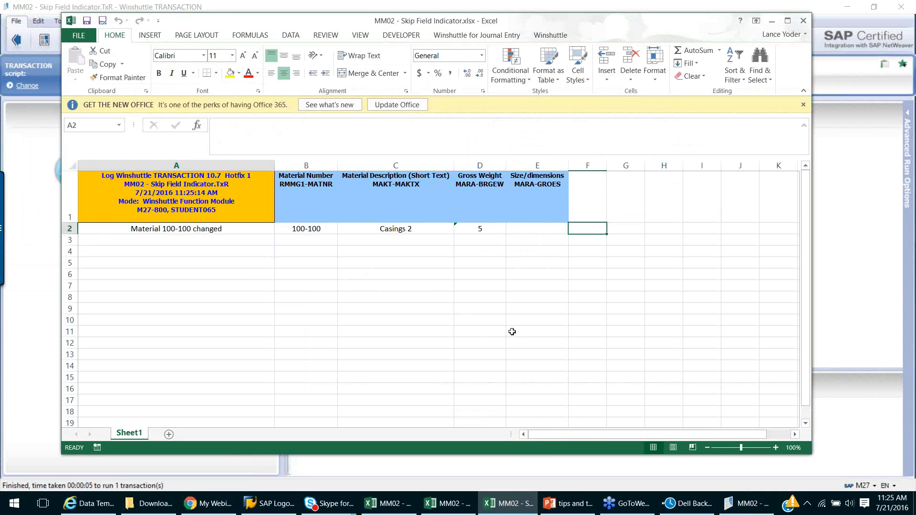
Switch to SAP Logon, log on to CPS-Dev with the account's user name and password, and open transaction MM02.
click(270, 504)
double_click(516, 162)
text(STUDENT065)
key(Tab)
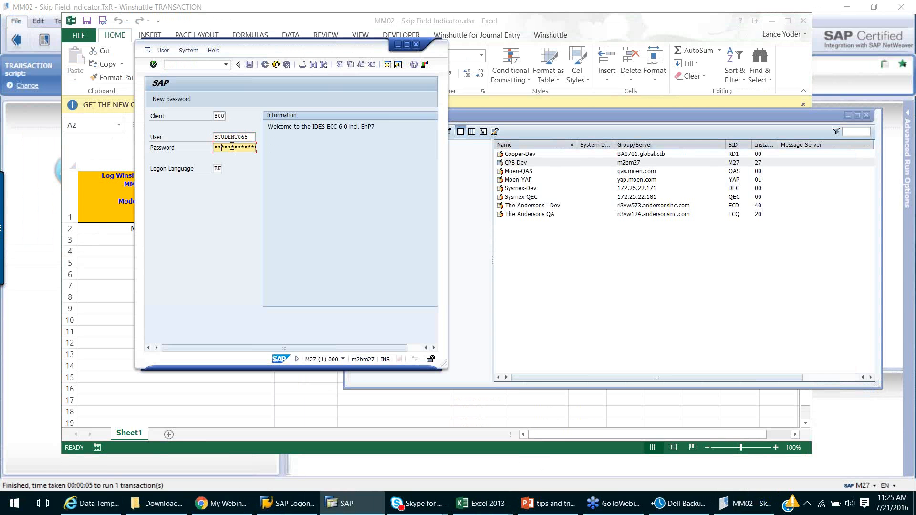
key(Return)
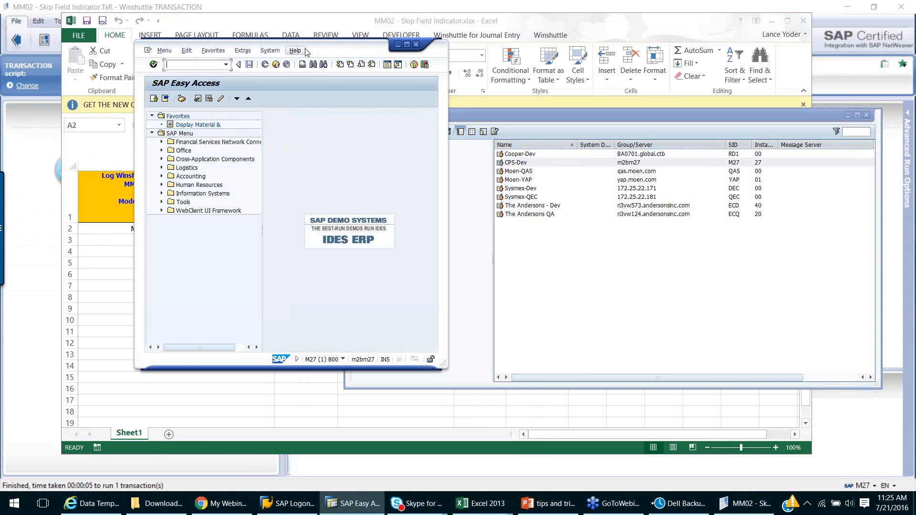
text(mm02)
key(Return)
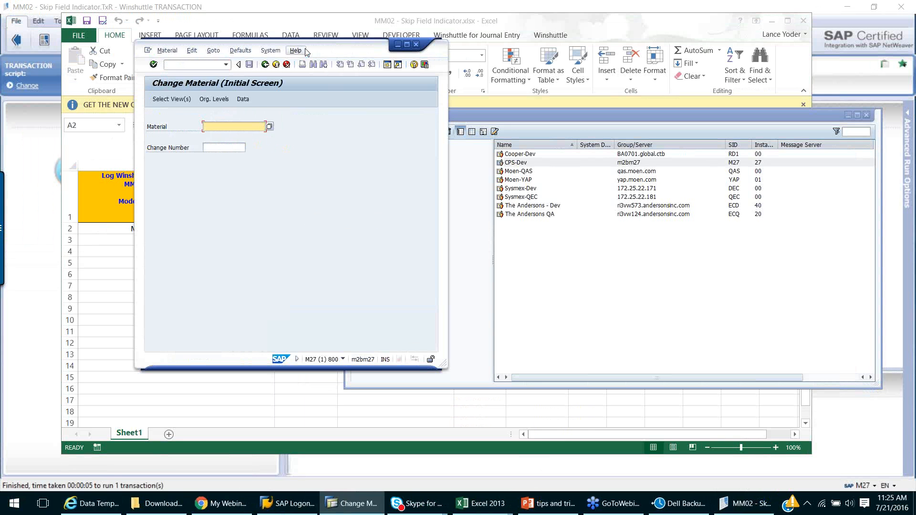
Open material 100-100 in its Basic Data 1 view.
text(100-100)
key(Return)
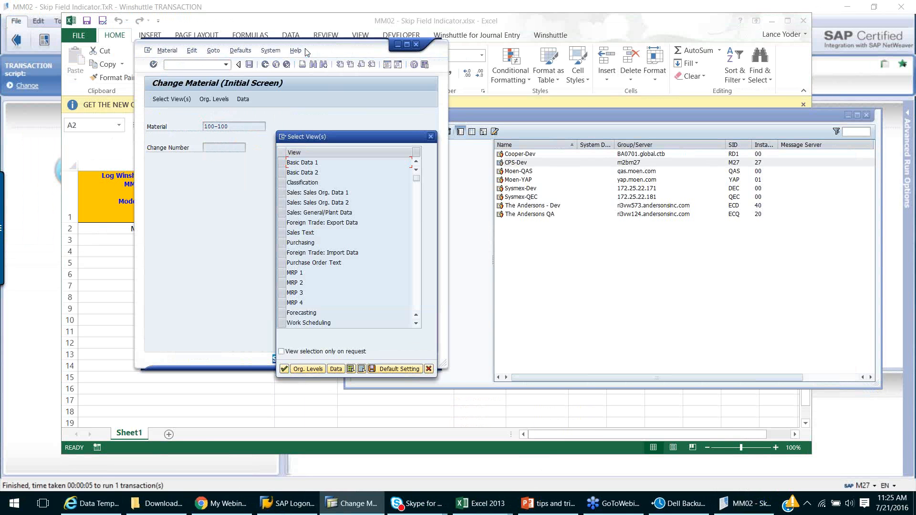
click(282, 163)
key(Return)
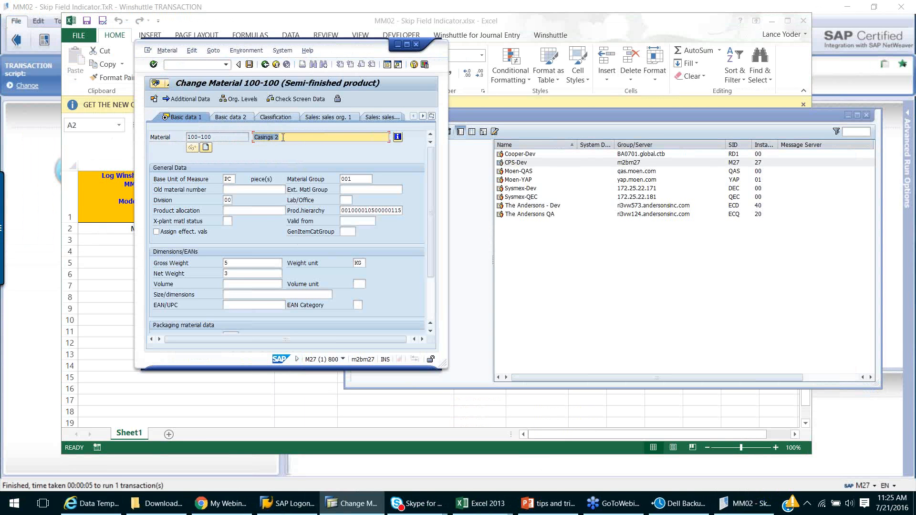
Check the Size/dimensions cell in Excel, return to SAP, set the material's Size/dimensions to 4x5x4 and save it.
click(231, 295)
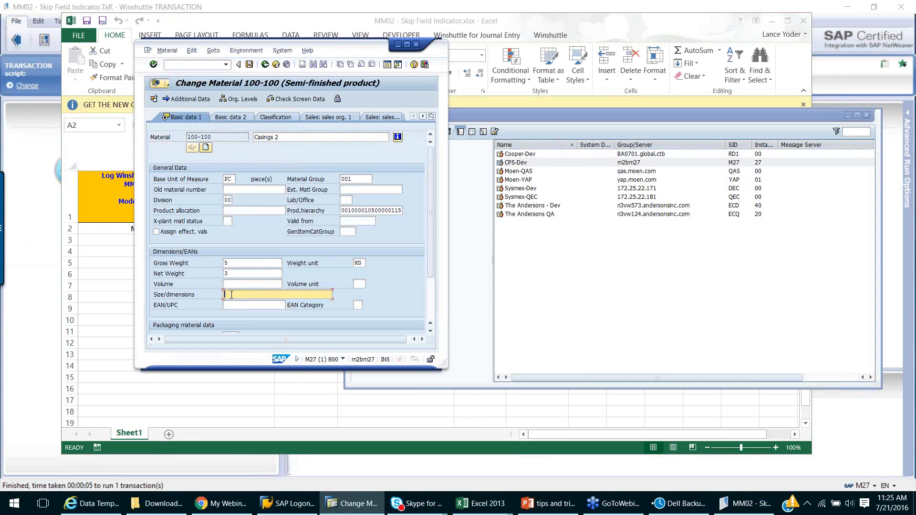
click(244, 404)
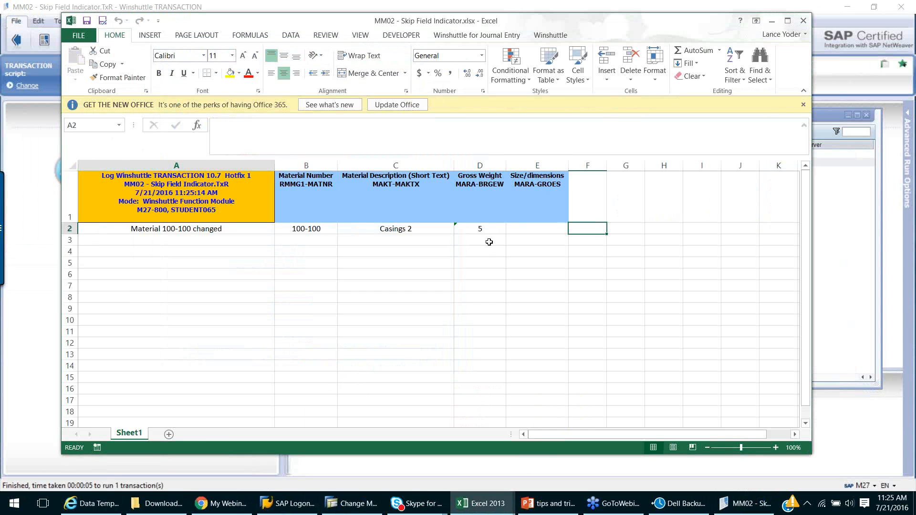
click(525, 230)
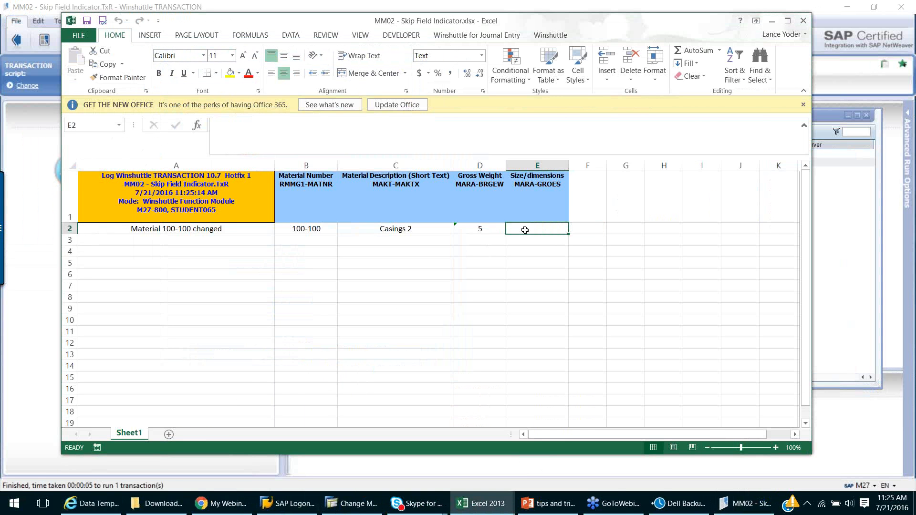
key(alt+Tab)
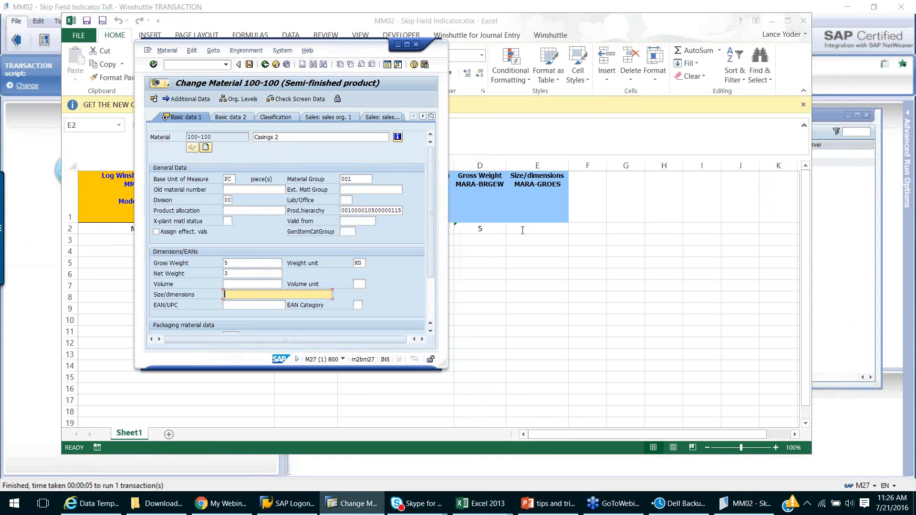
text(4x5x4)
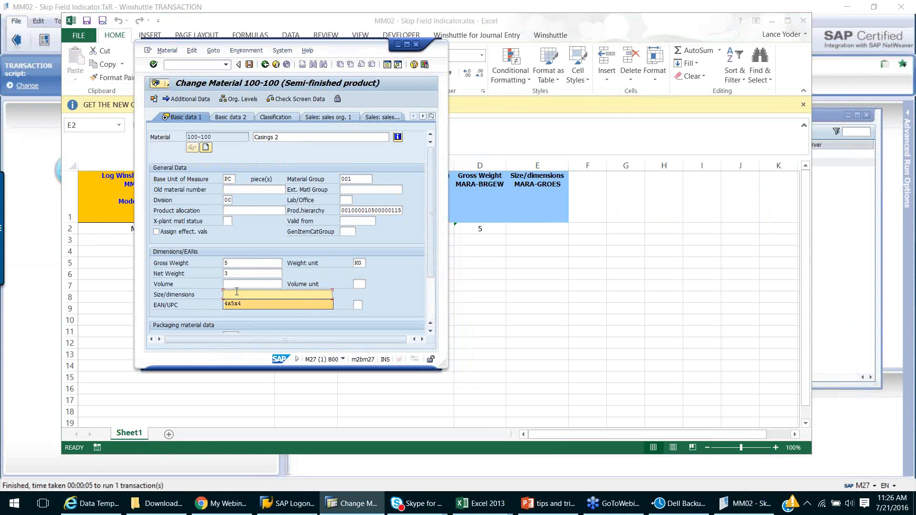
key(Return)
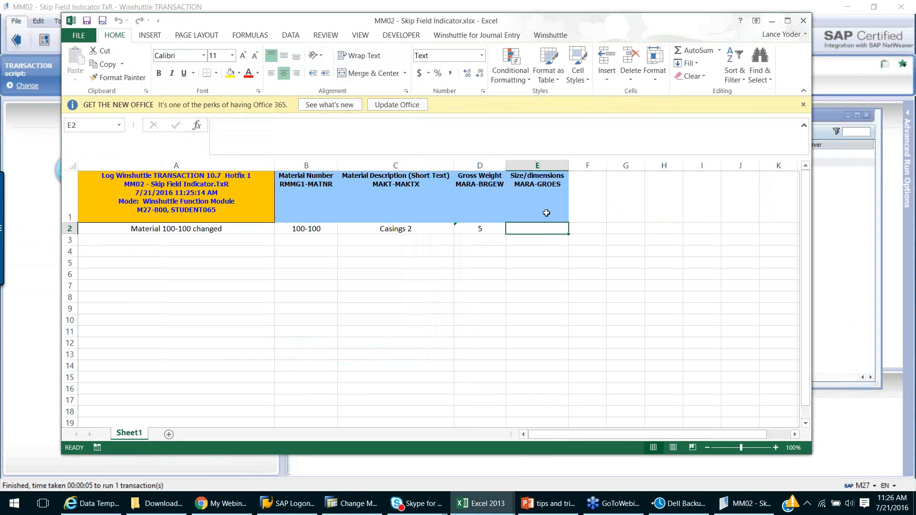
Switch to Winshuttle TRANSACTION, enable the Skip Field Indicator with the character \ in the advanced run options, and save the script.
click(909, 207)
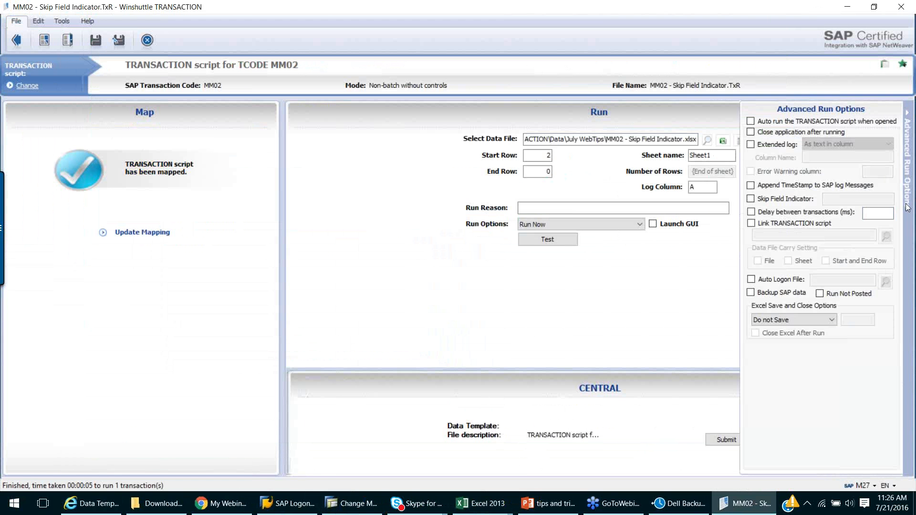
click(751, 199)
click(836, 198)
key(BackSpace)
text($)
key(BackSpace)
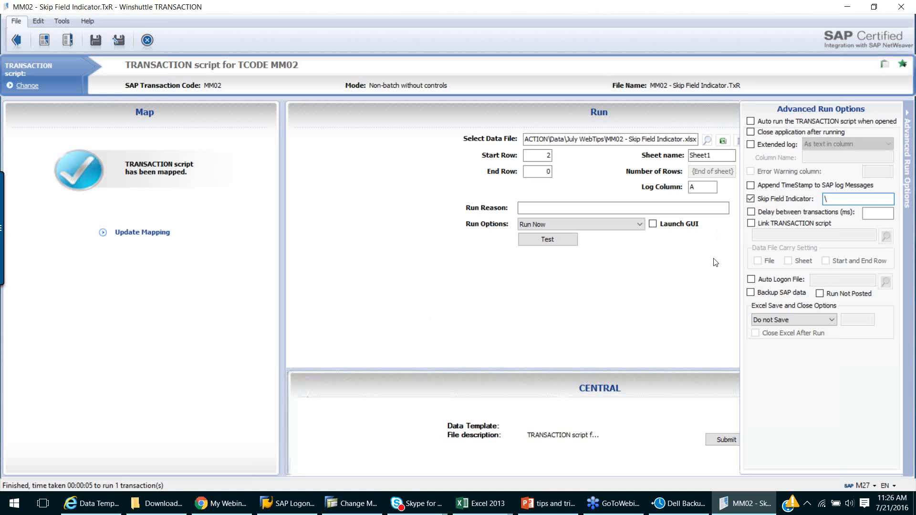
click(95, 41)
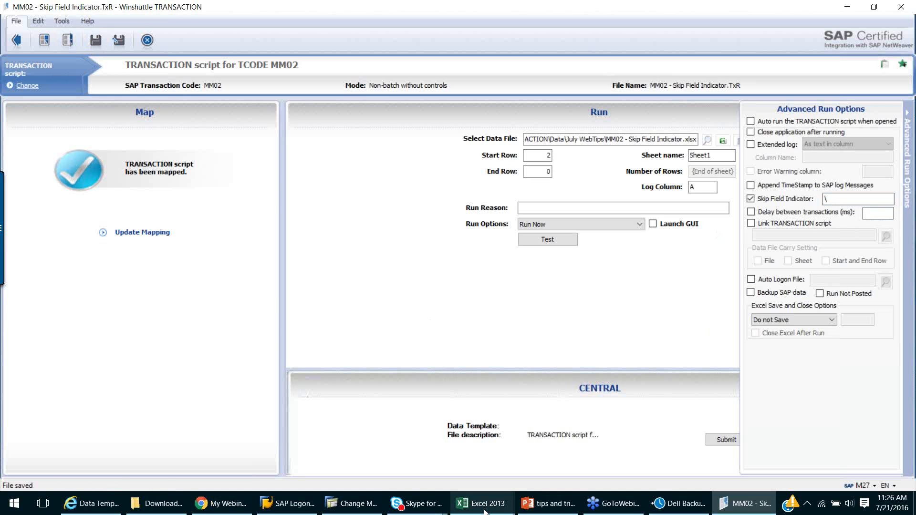
Switch to MM02 - Skip Field Indicator.xlsx in Excel and enter \ as the Size/dimensions value in cell E2.
mouse_move(484, 504)
click(537, 420)
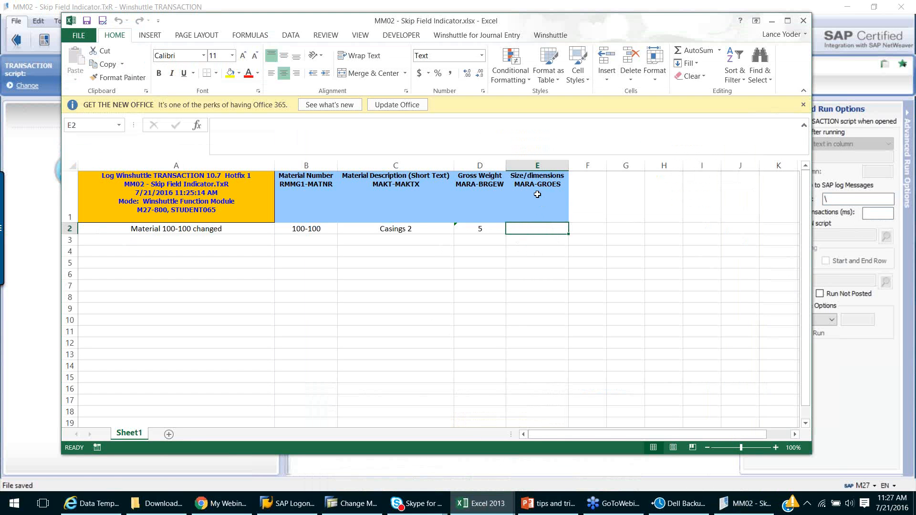
click(527, 245)
click(532, 226)
text(\)
key(Return)
key(Return)
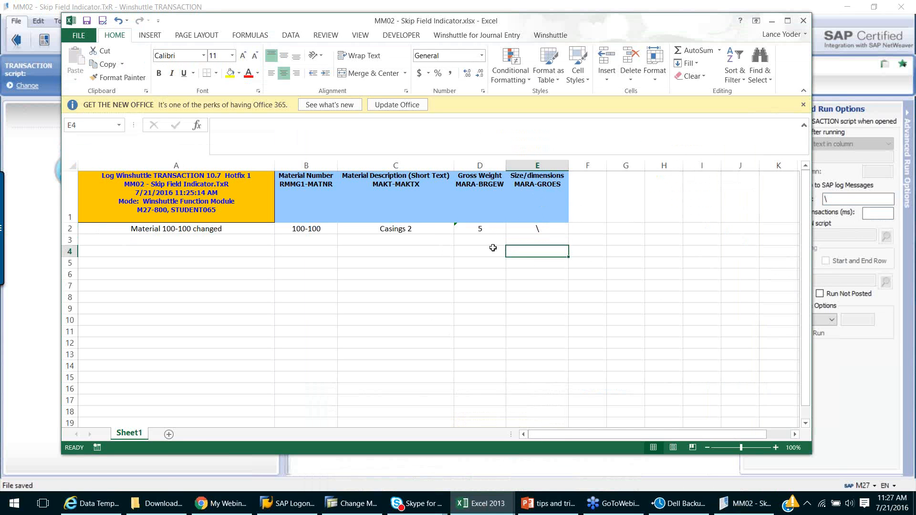
Set the material description in C2 to Casings 3 and the gross weight in D2 to 6, and save the workbook.
click(487, 232)
double_click(417, 227)
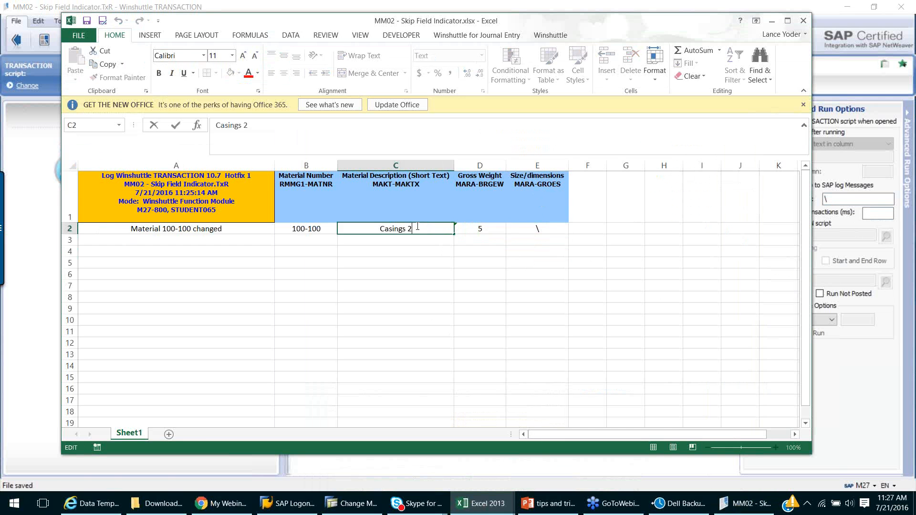
key(BackSpace)
text(3)
click(477, 229)
text(6)
click(499, 274)
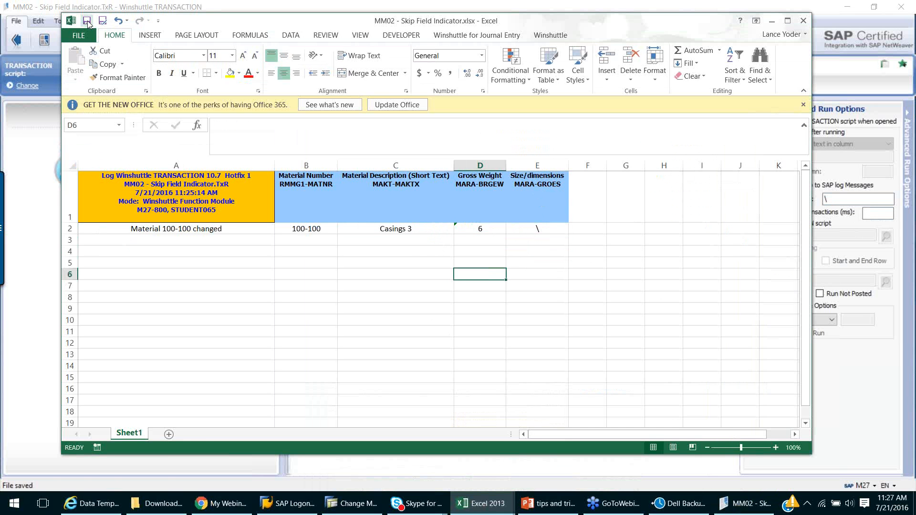
Test-run the script in Winshuttle TRANSACTION with the skip field indicator, and check the log in MM02 - Skip Field Indicator.xlsx.
click(37, 217)
click(351, 503)
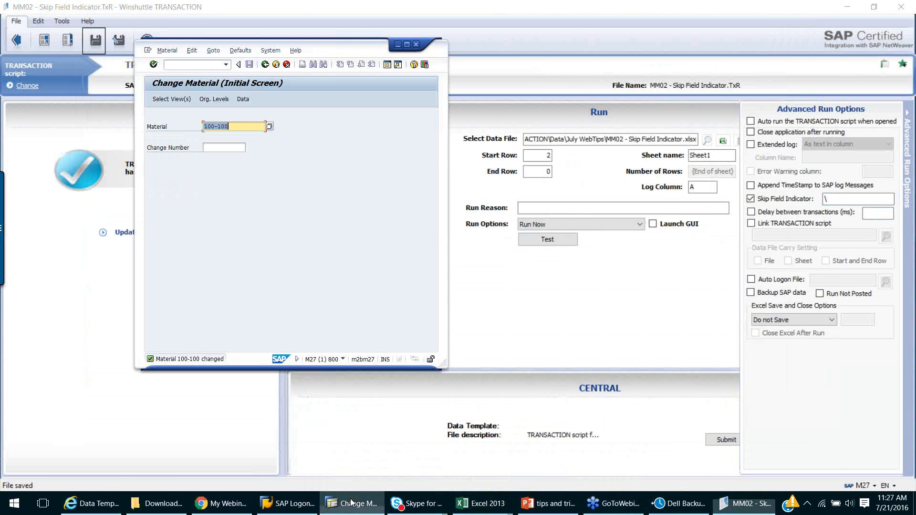
click(557, 245)
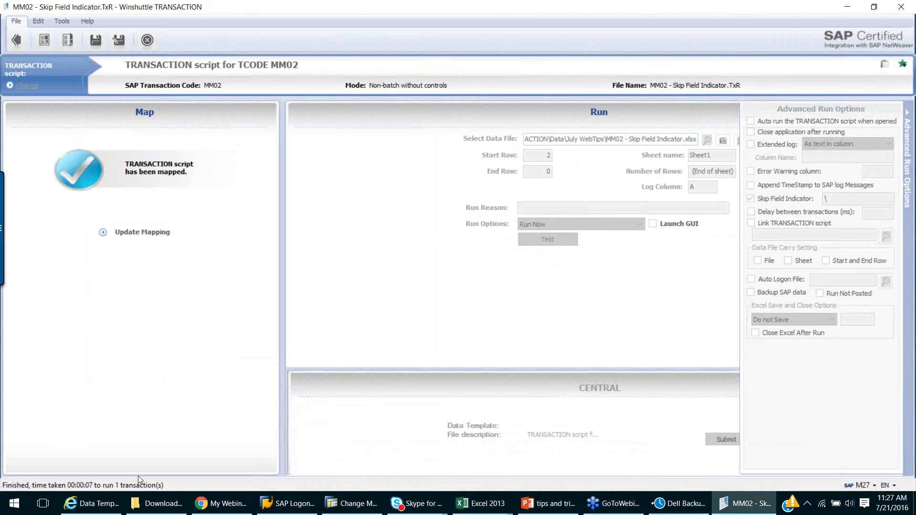
mouse_move(482, 503)
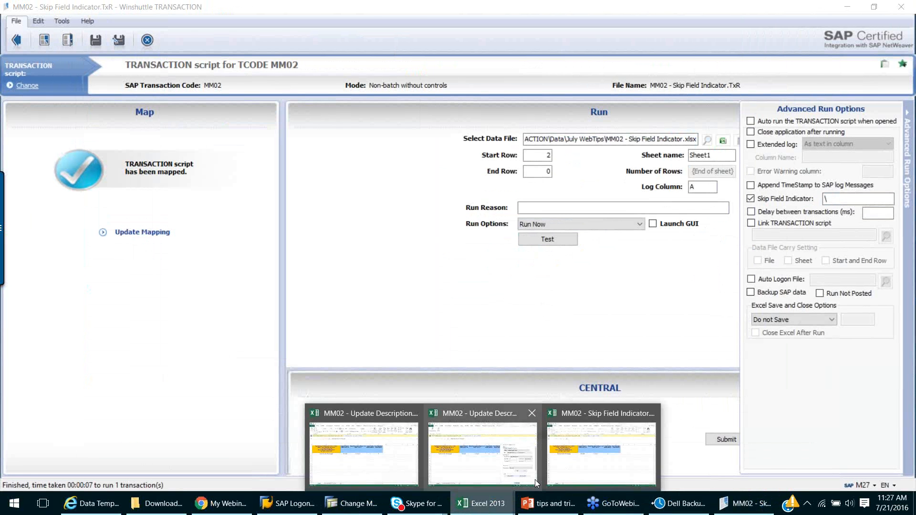
click(582, 458)
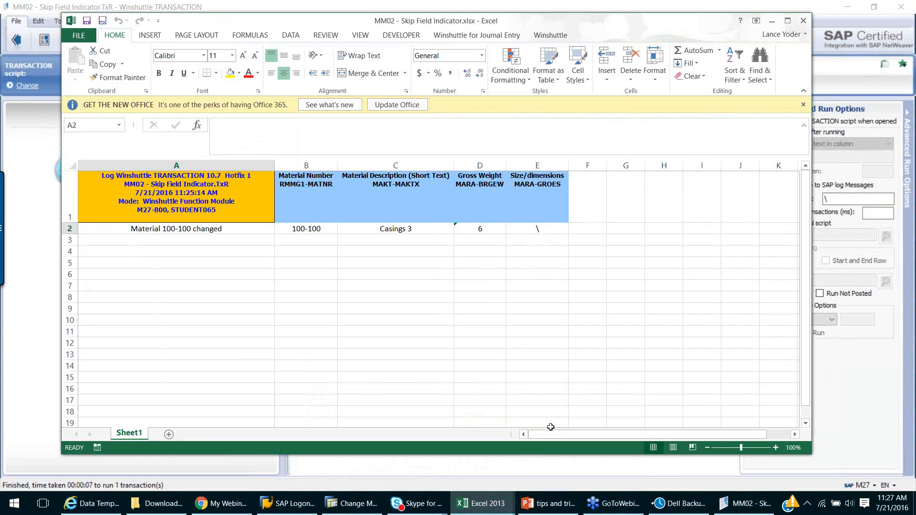
Switch to SAP, reopen material 100-100 in Basic Data 1, and check its description, gross weight and Size/dimensions.
click(353, 503)
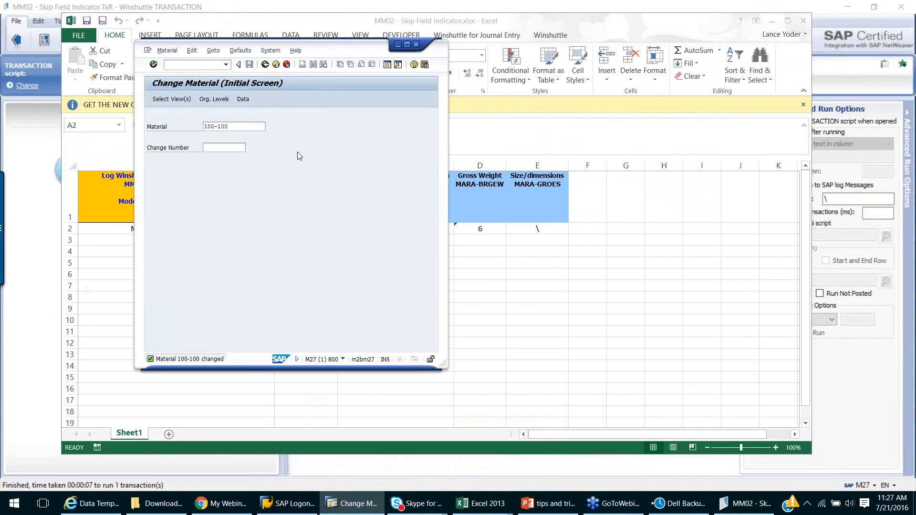
click(285, 164)
key(Return)
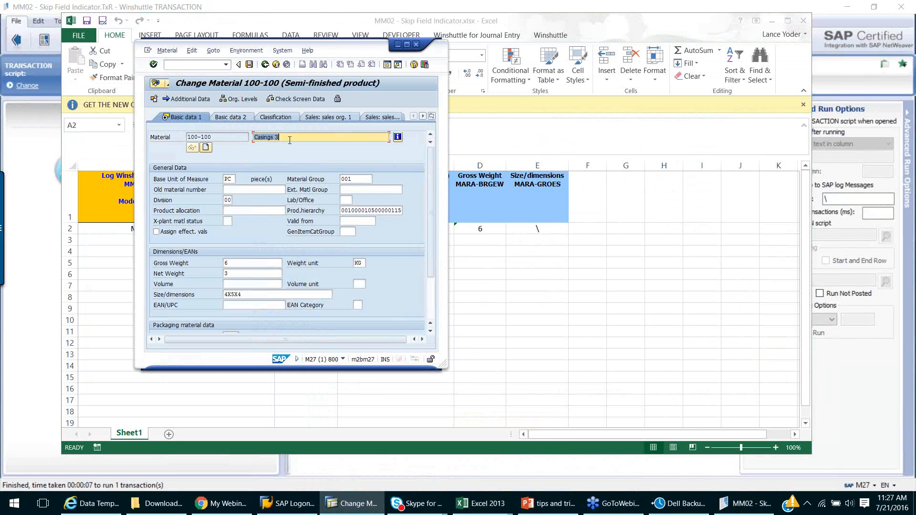
drag(336, 50, 244, 54)
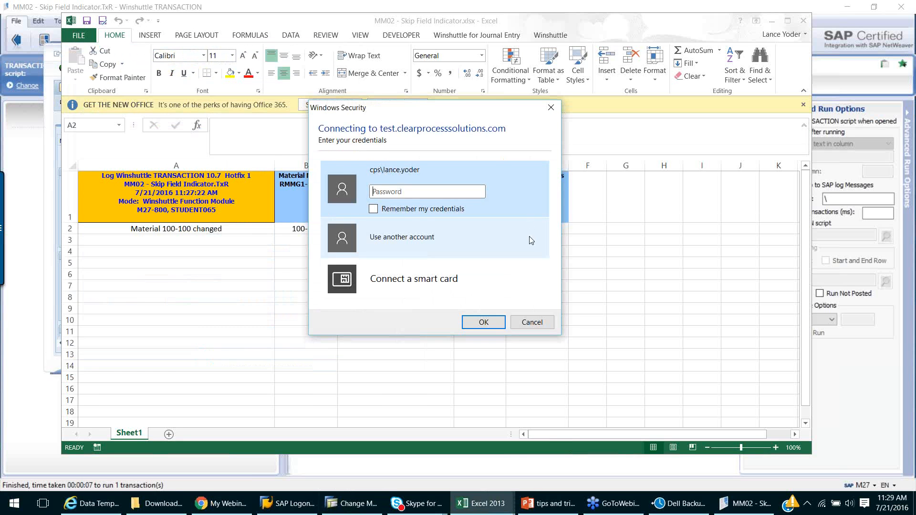
Dismiss the Windows Security credentials request, switch to PowerPoint, and show slide 11 about using Backup SAP Data.
click(534, 322)
click(595, 204)
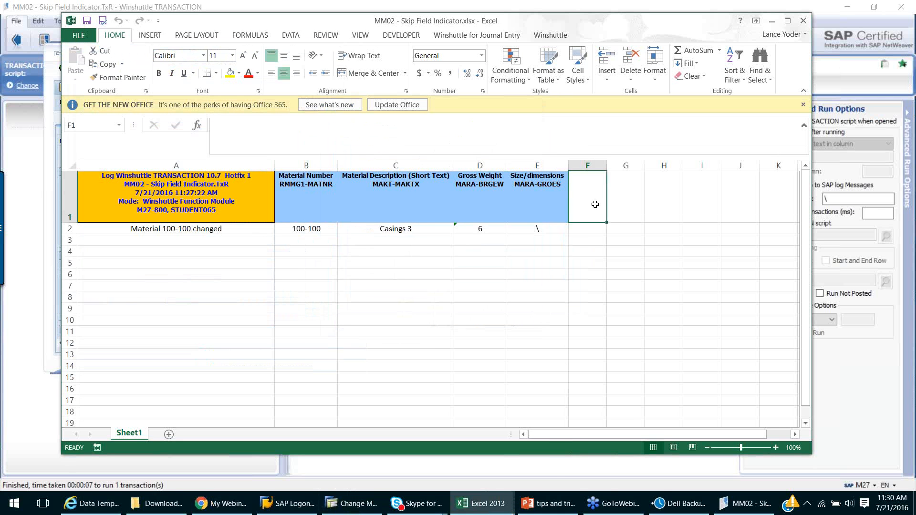
click(553, 507)
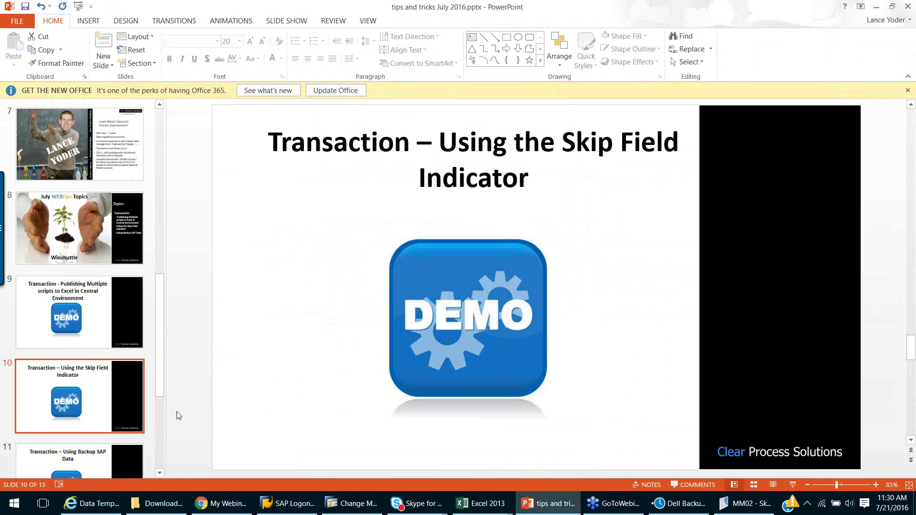
click(96, 456)
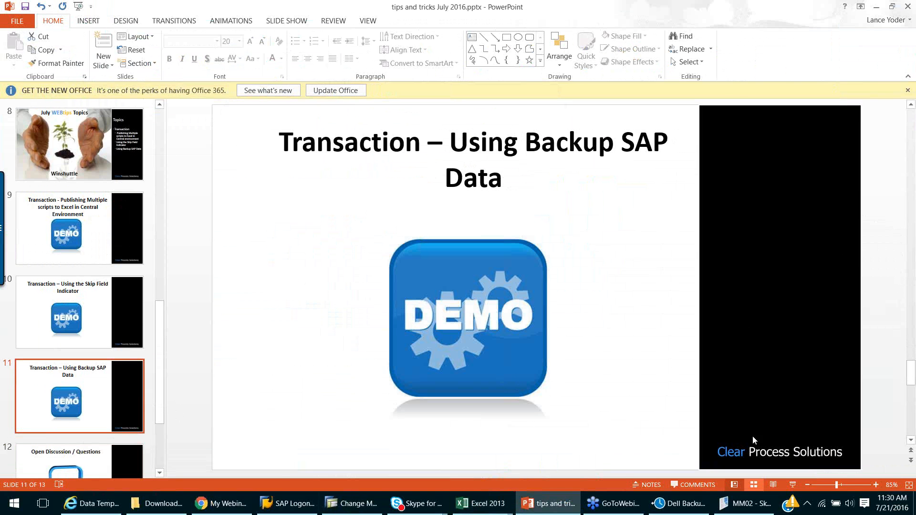
Switch to Winshuttle TRANSACTION and enable Backup SAP data in the advanced run options.
click(752, 506)
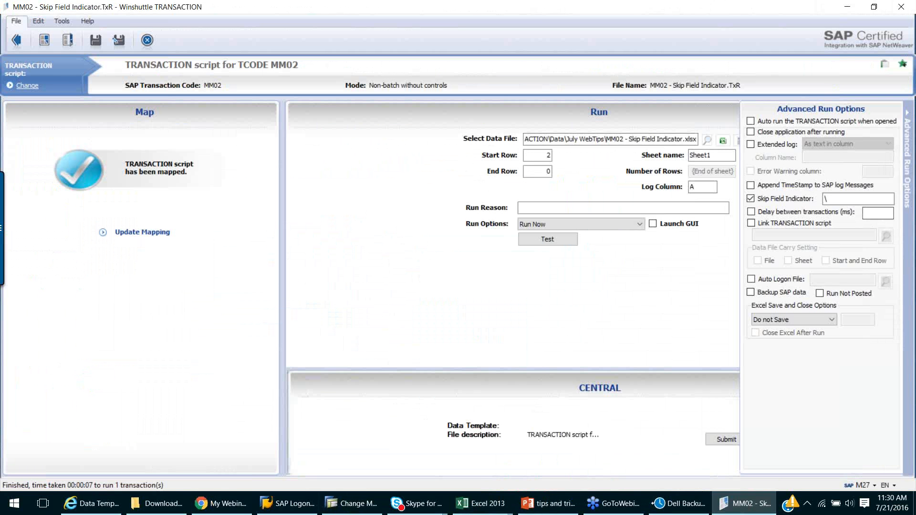
click(910, 138)
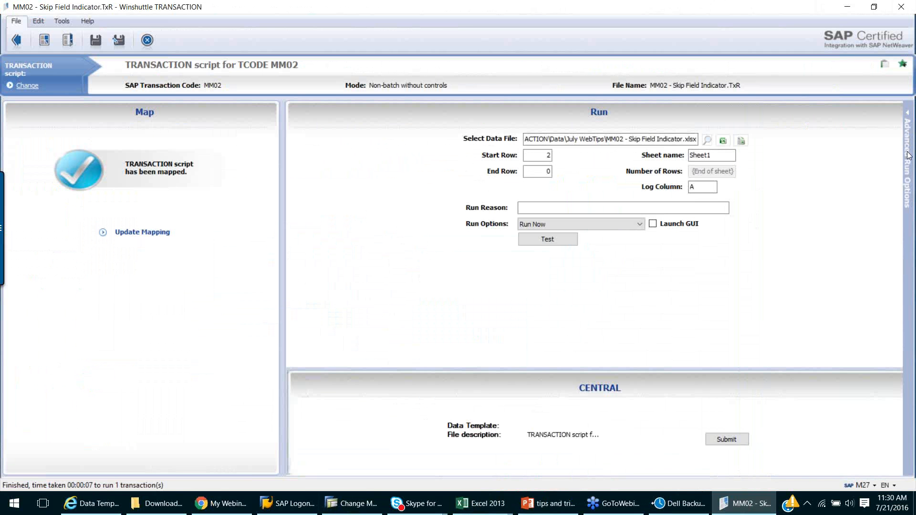
click(910, 156)
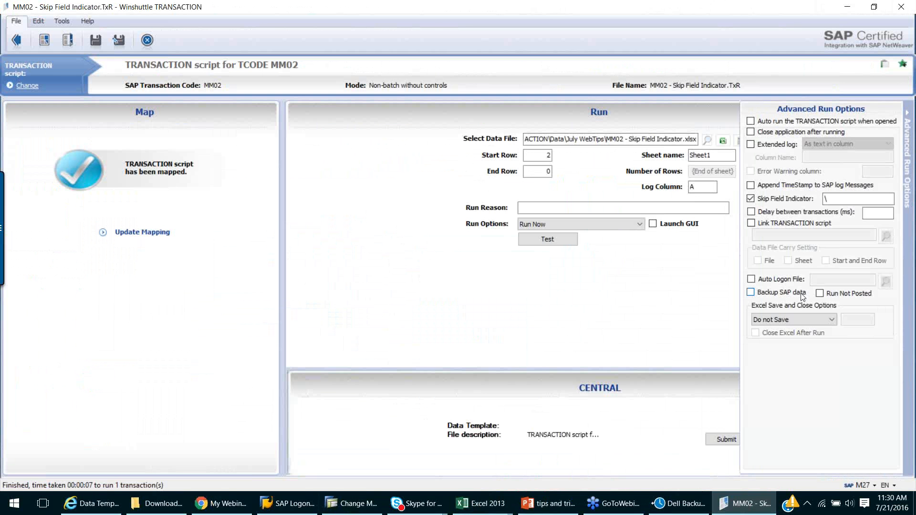
click(751, 294)
Switch to MM02 - Skip Field Indicator.xlsx in Excel, clear the Size/dimensions value in cell E2, and save the workbook.
click(501, 503)
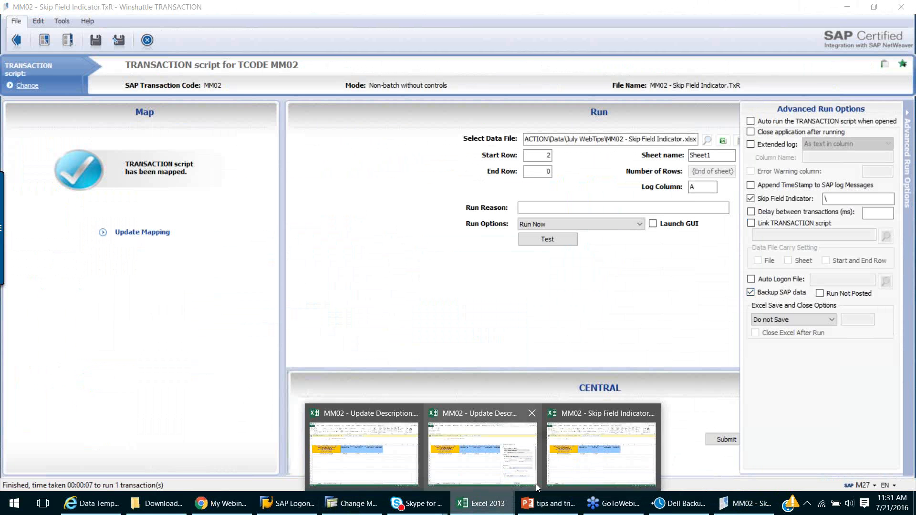
click(586, 473)
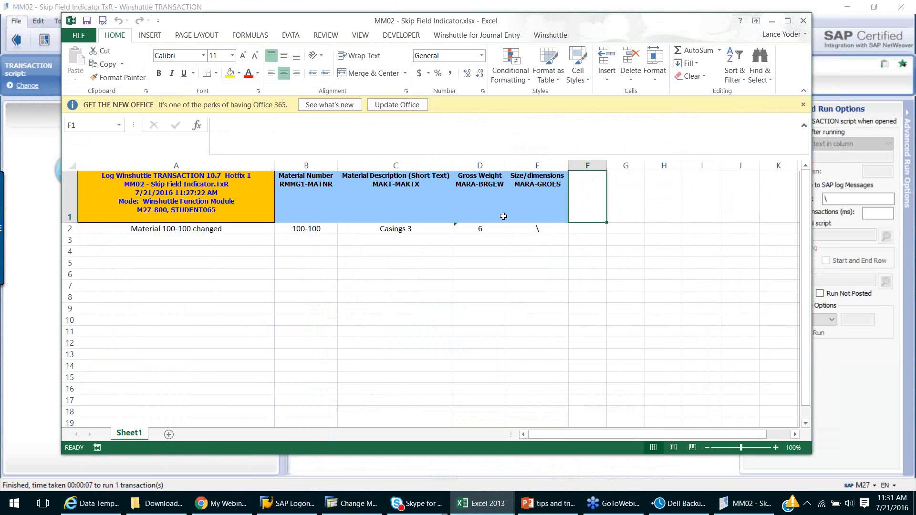
click(536, 229)
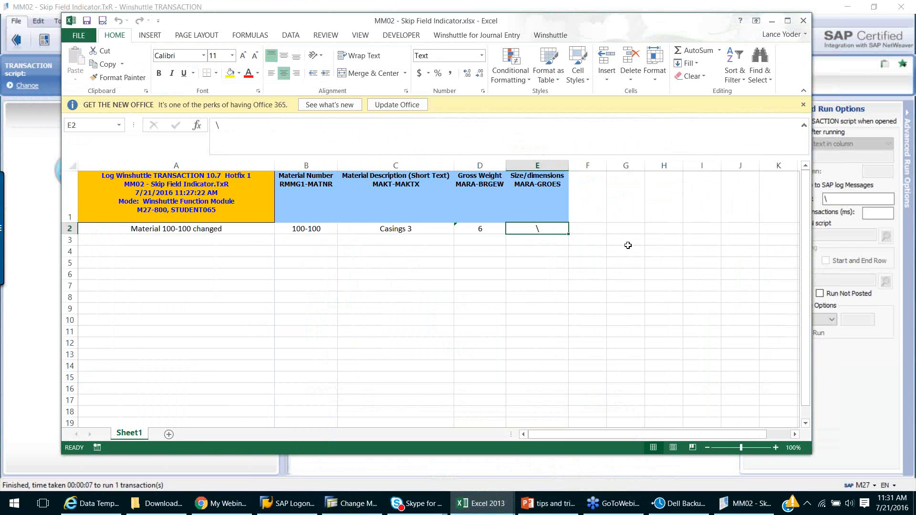
click(595, 228)
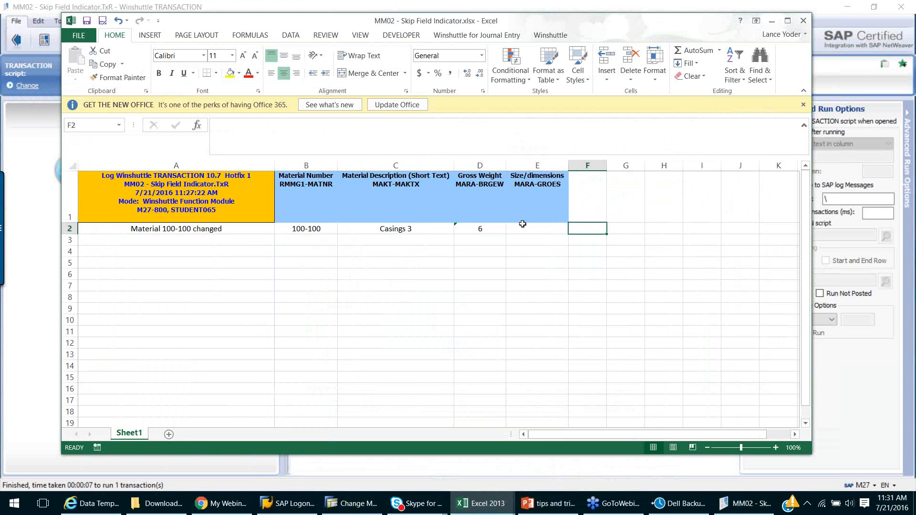
click(528, 226)
click(85, 21)
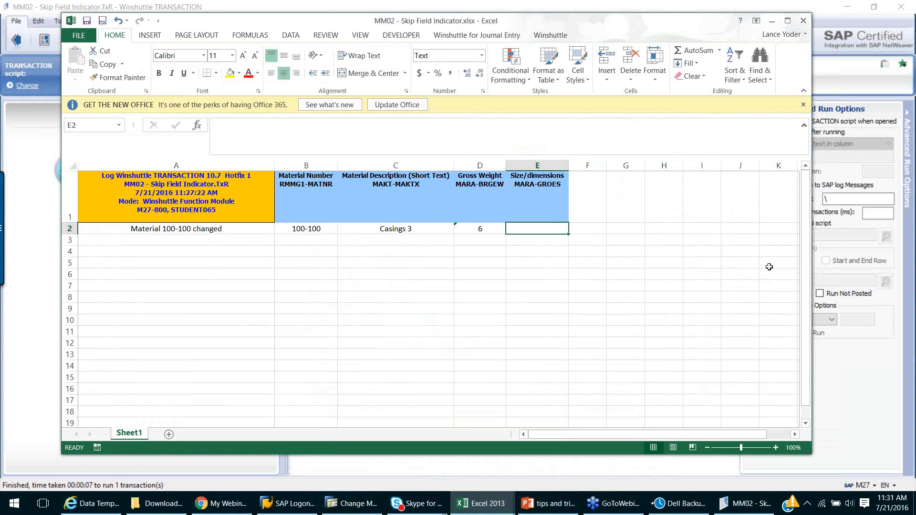
Switch back to Winshuttle TRANSACTION and save the MM02 script with its new run options.
click(851, 413)
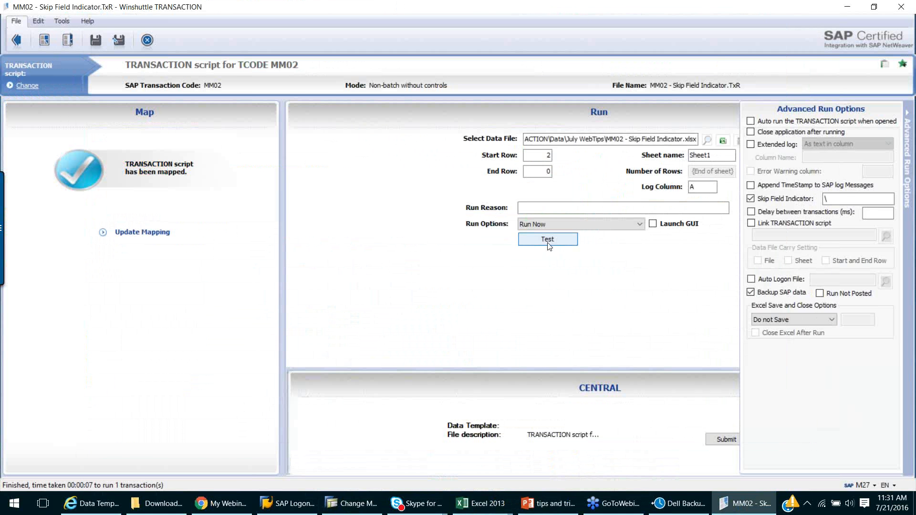
click(96, 40)
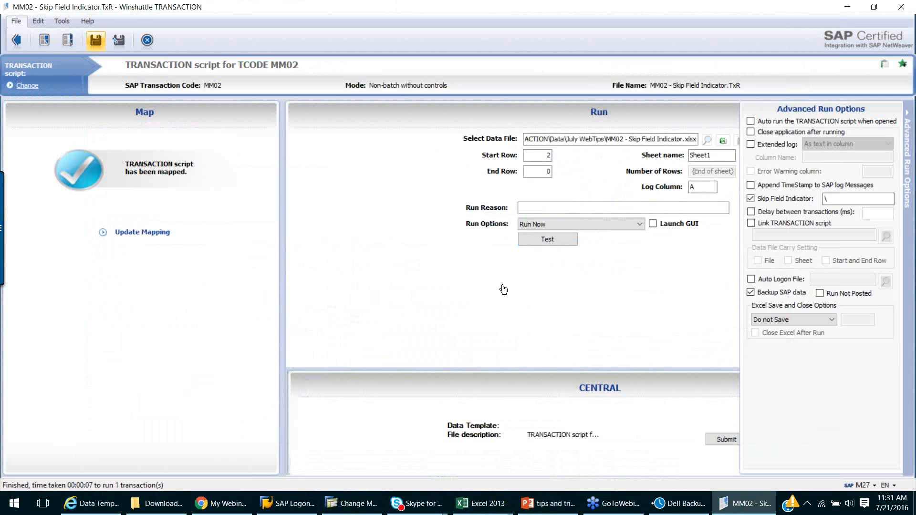
Test-run the MM02 script, switch to SAP, and save material 100-100 to return to the initial Change Material screen.
click(548, 241)
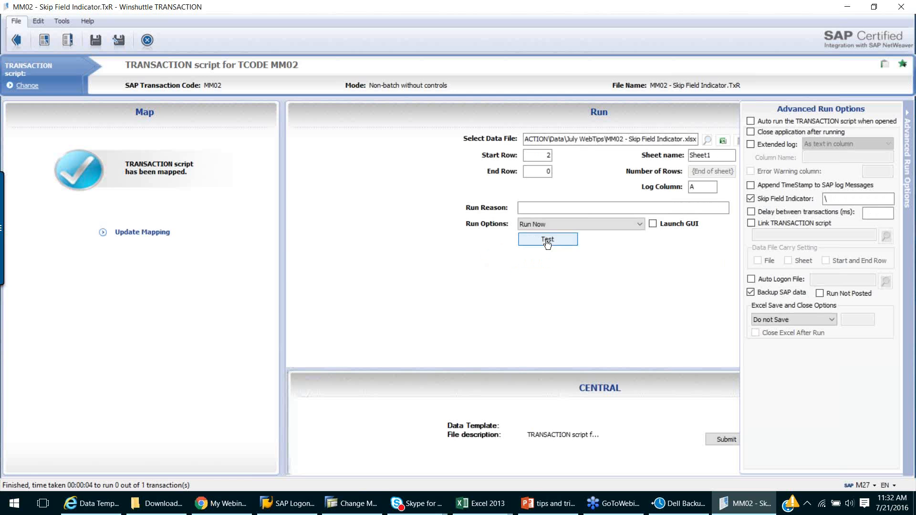
click(348, 504)
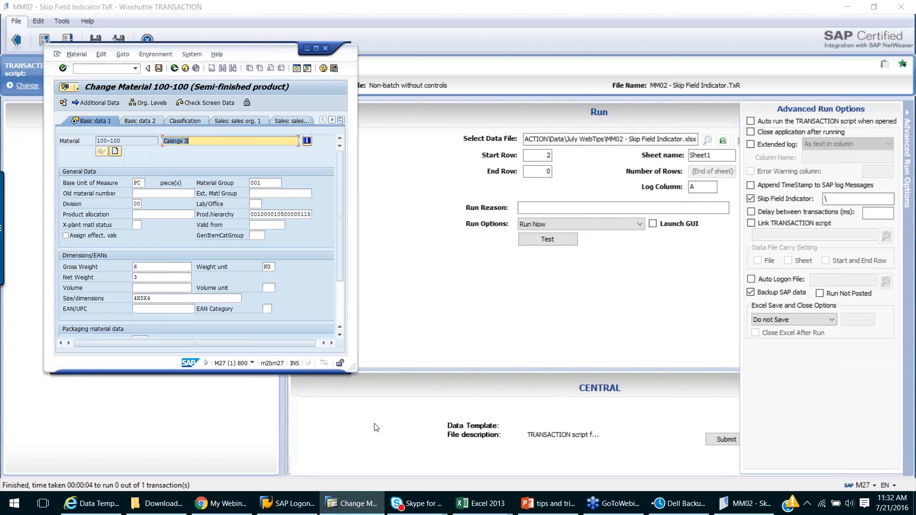
click(159, 68)
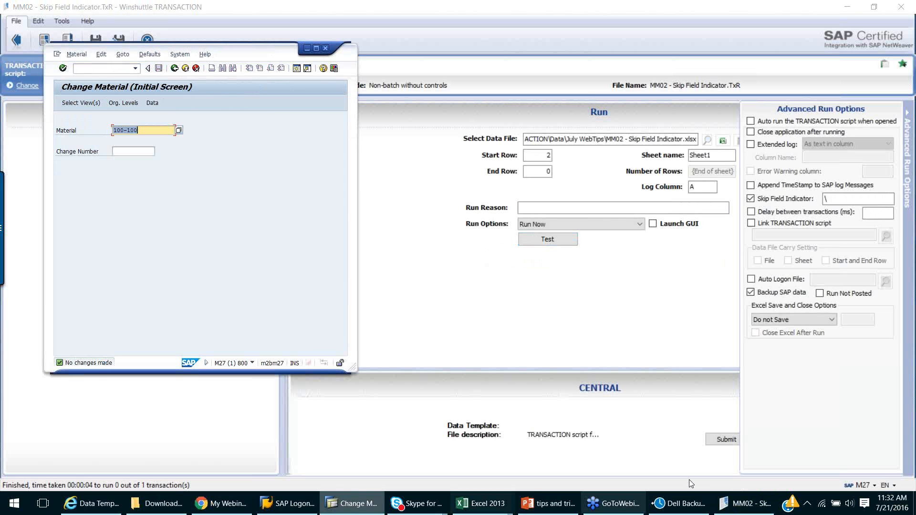
Switch to MM02 - Skip Field Indicator.xlsx in Excel and set the row 2 Material Description to Casings 4 and Gross Weight to 7.
click(487, 502)
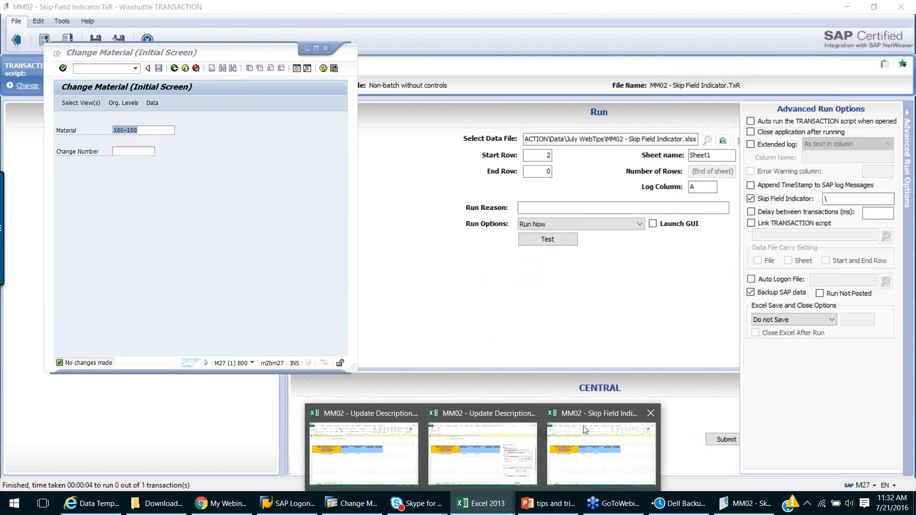
click(598, 457)
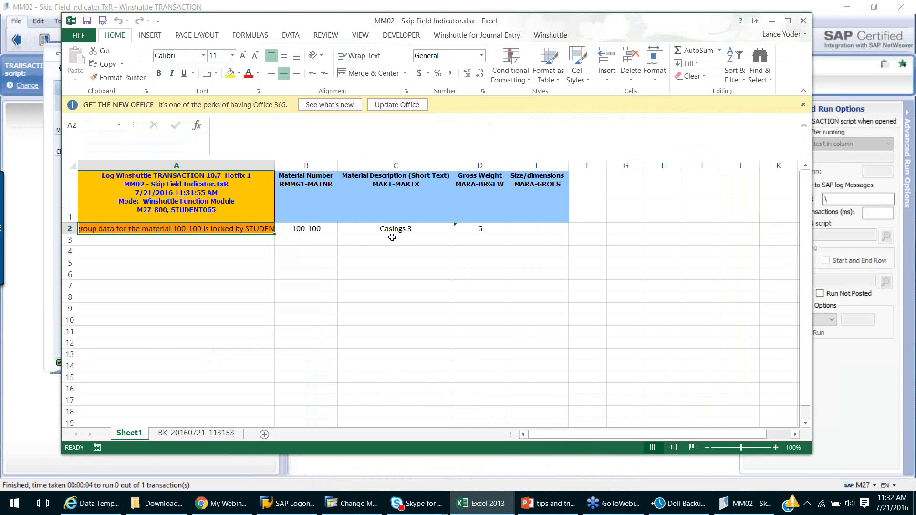
double_click(433, 229)
key(BackSpace)
text(4)
click(482, 228)
text(7)
click(479, 274)
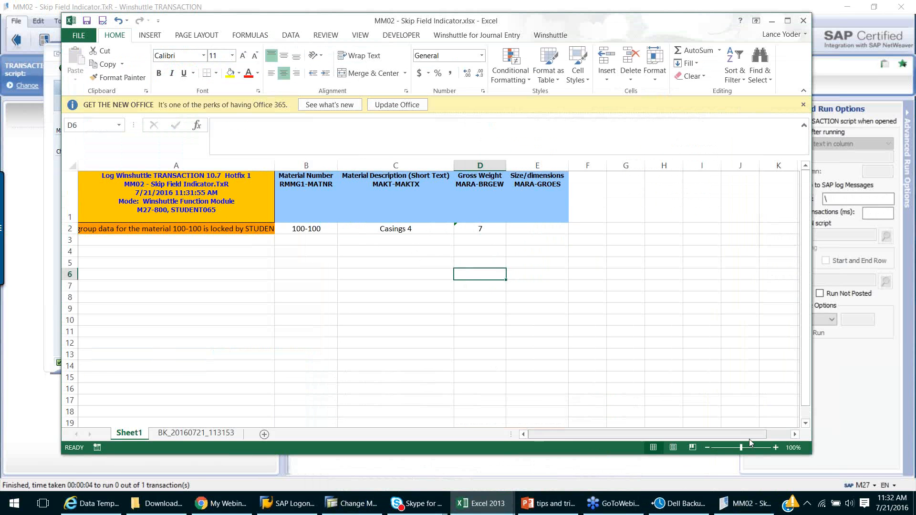
Switch back to Winshuttle TRANSACTION, test-run the MM02 script again, and bring up the run log in the Skip Field Indicator workbook.
click(707, 465)
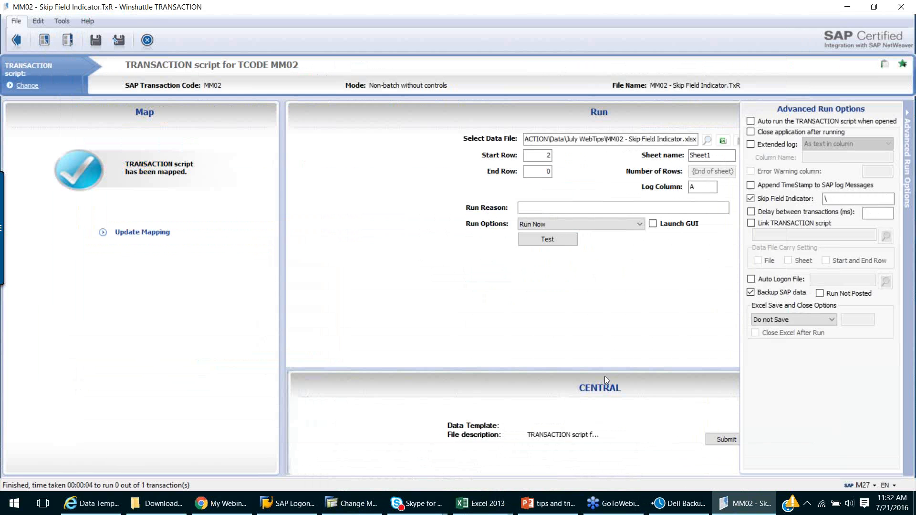
click(541, 241)
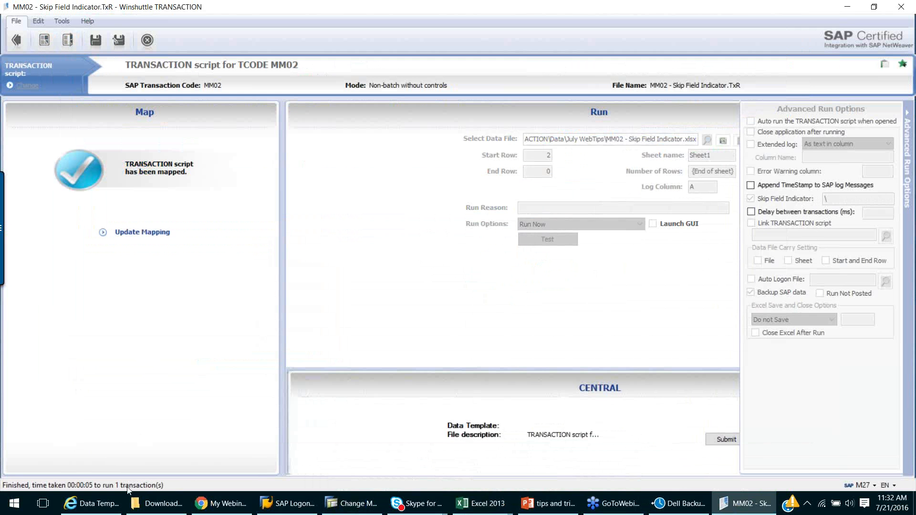
click(488, 502)
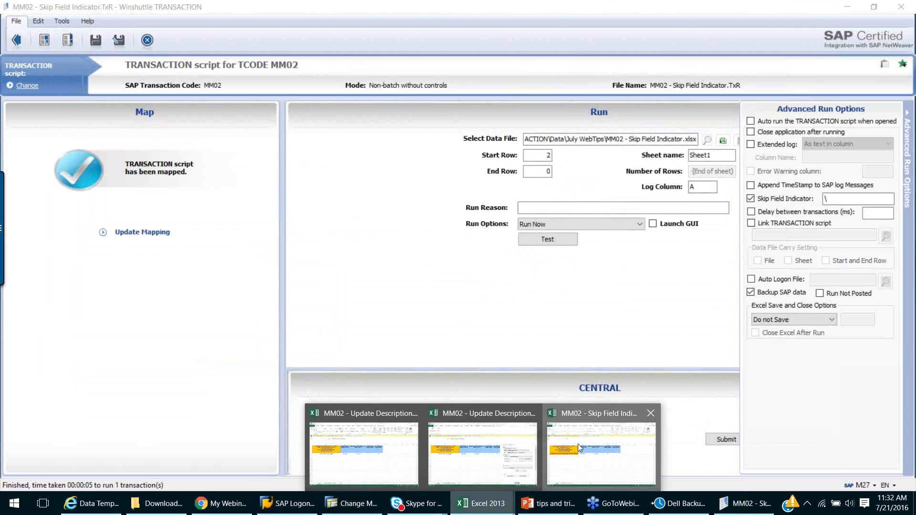
click(576, 443)
scroll(303, 266, down, 1)
scroll(144, 236, up, 1)
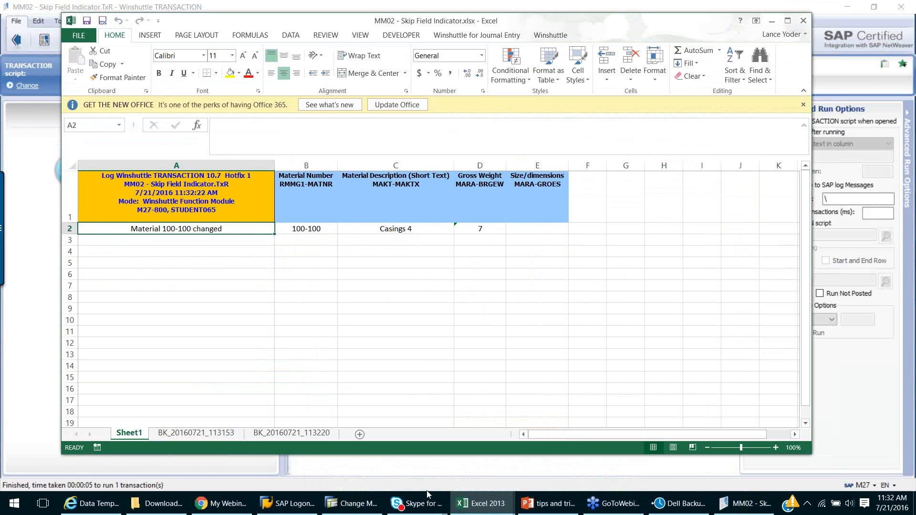
Switch to SAP, open the Basic Data 1 view of material 100-100, check its description, weight and Size/dimensions, and minimize the window.
click(357, 504)
key(Return)
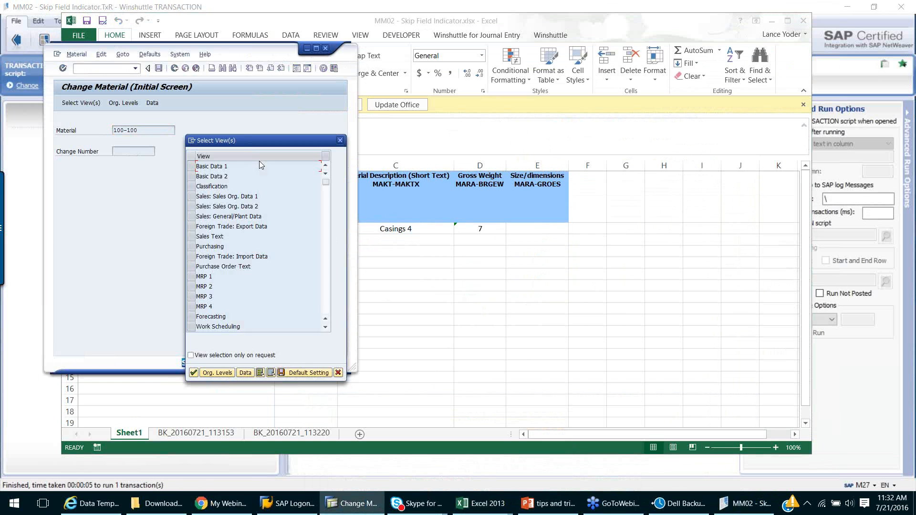
click(250, 163)
key(Return)
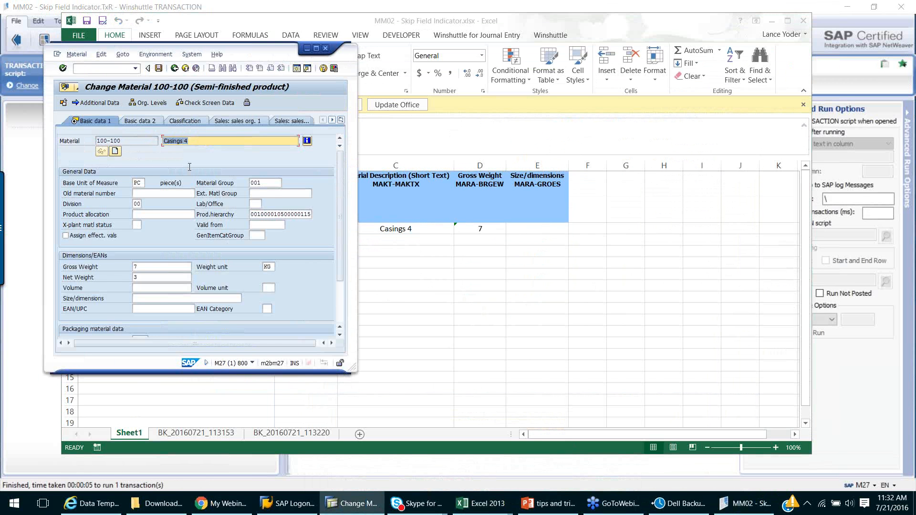
scroll(222, 266, down, 2)
scroll(221, 272, down, 2)
click(144, 236)
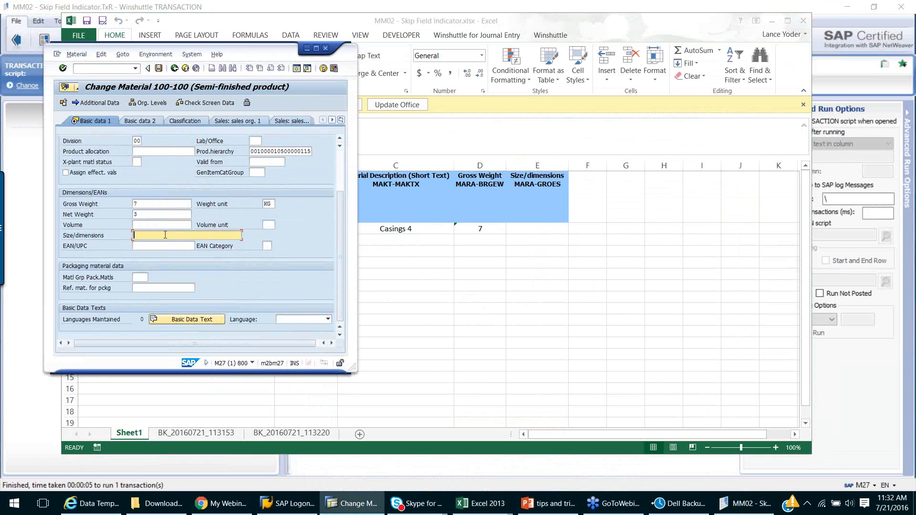
click(307, 48)
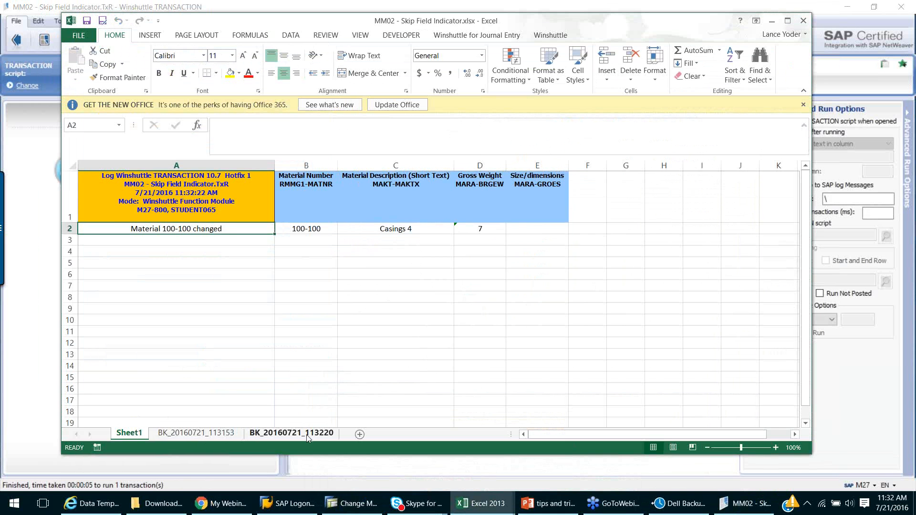
Delete the backup sheet BK_20160721_113153 from the Excel workbook.
click(188, 435)
right_click(187, 434)
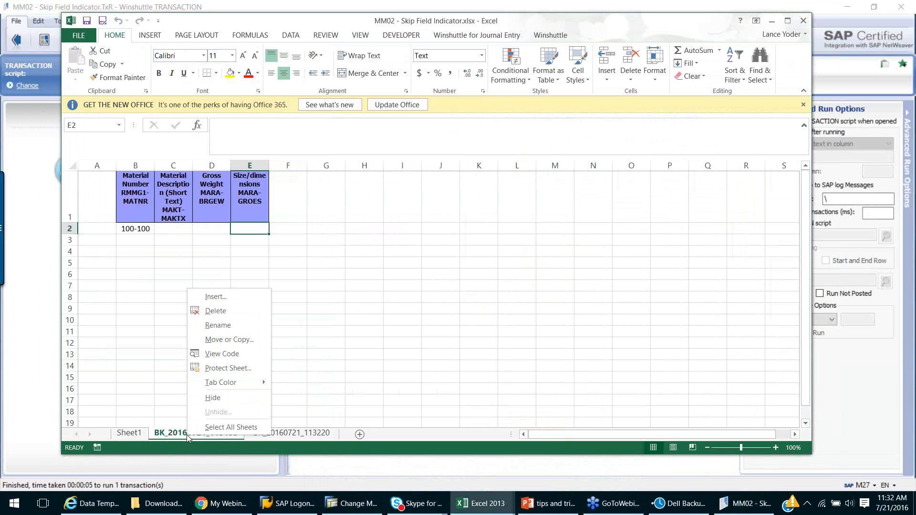
click(225, 311)
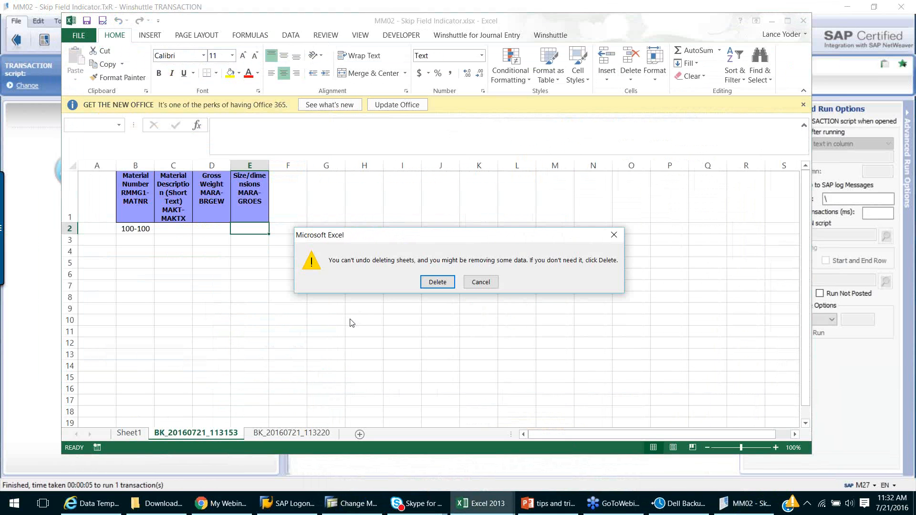
click(431, 284)
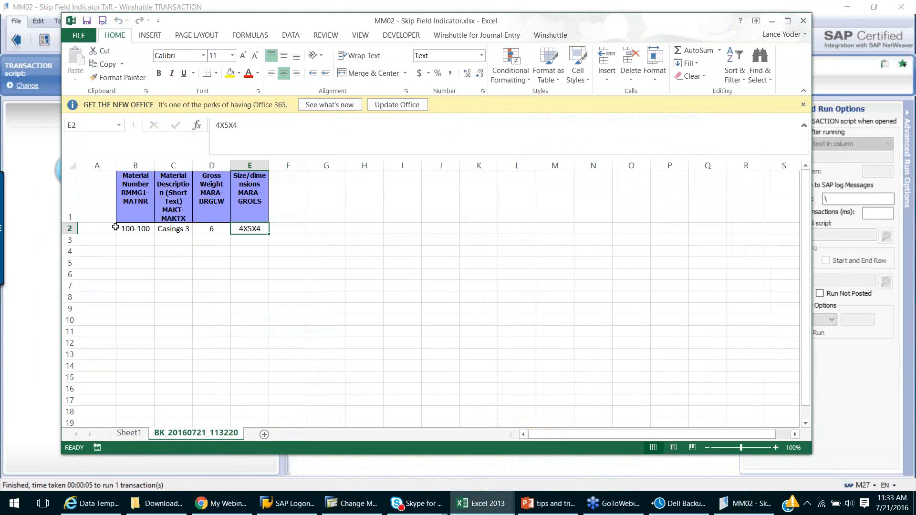
Examine the backed-up material values in row 2 of sheet BK_20160721_113220 and compare them with Sheet1.
click(136, 229)
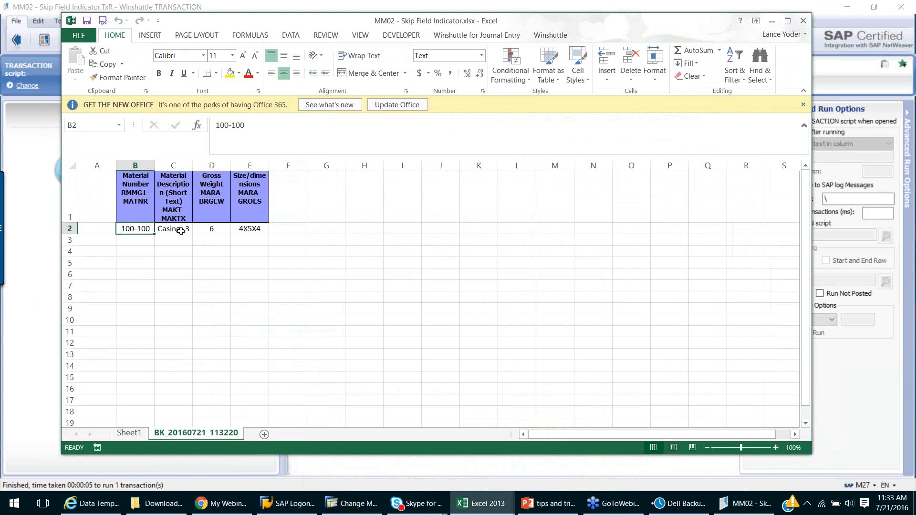
drag(185, 230, 242, 229)
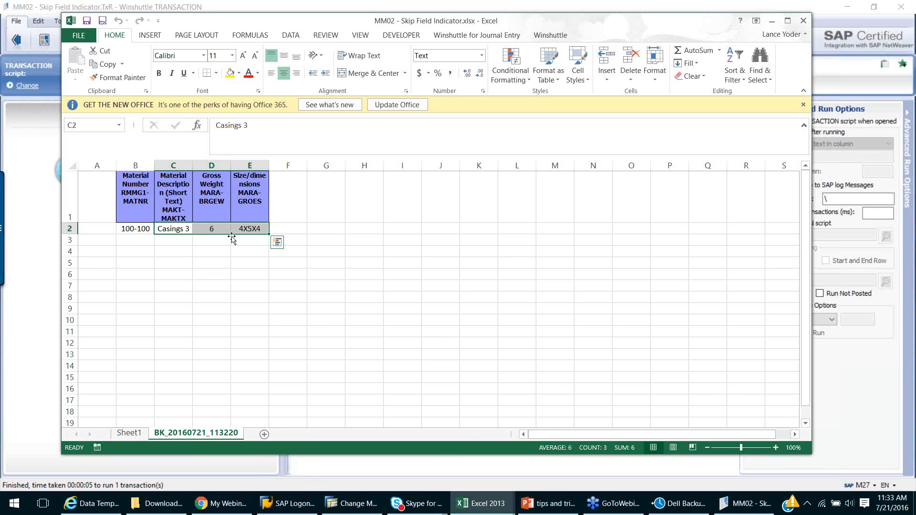
click(211, 228)
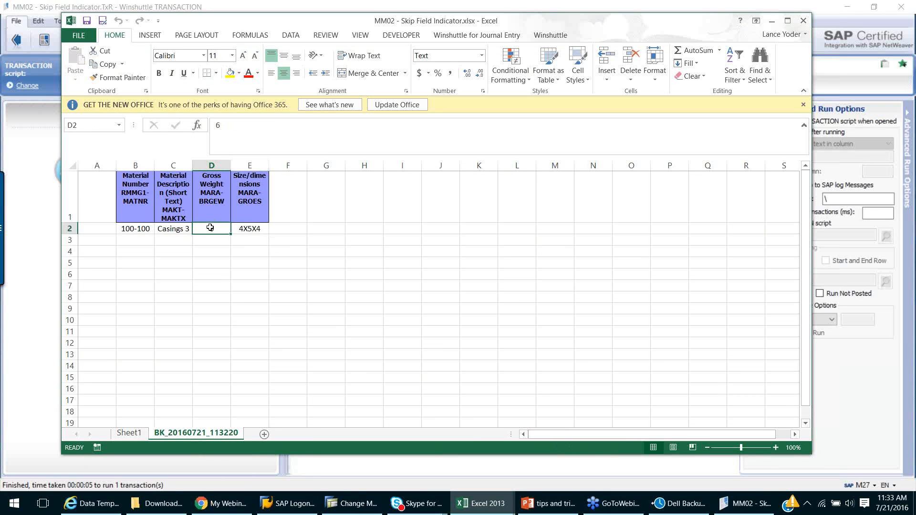
click(247, 227)
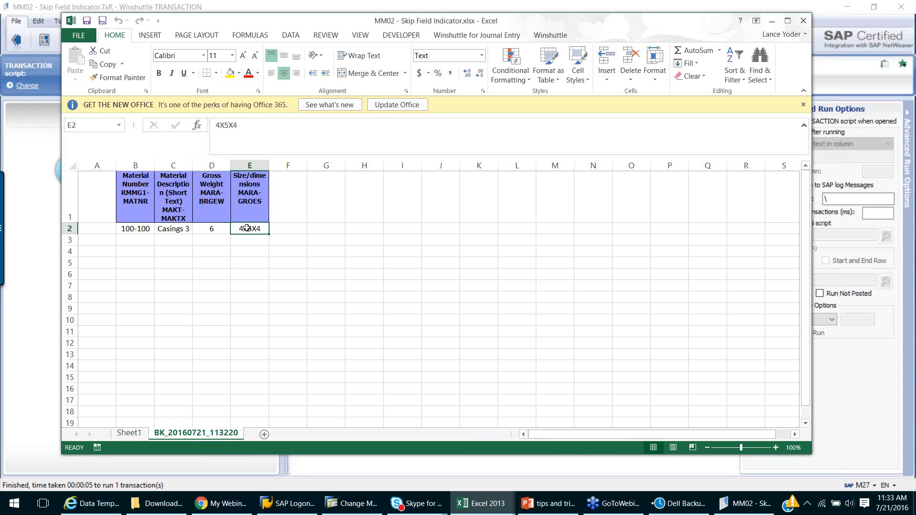
click(129, 433)
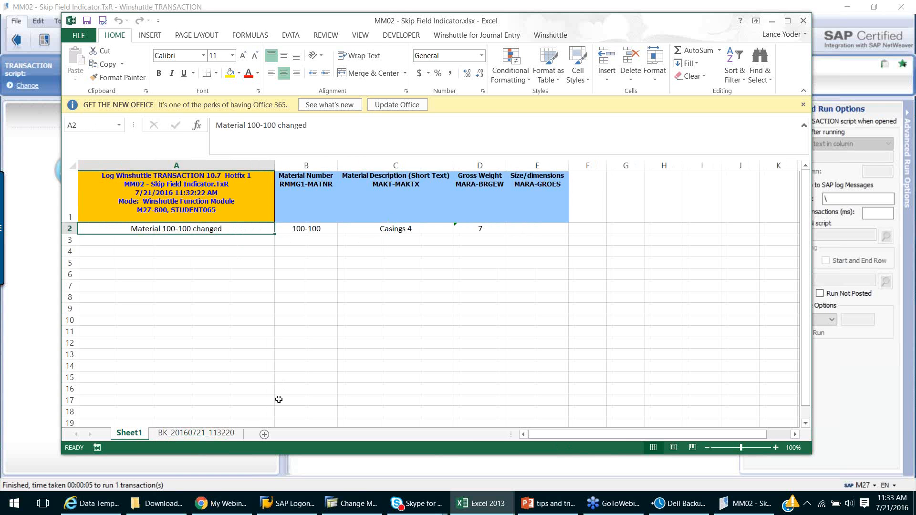
click(198, 432)
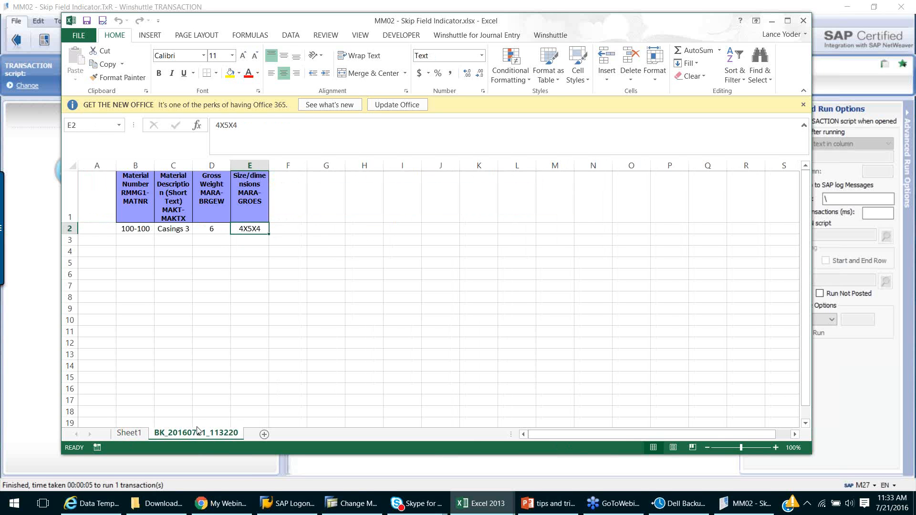
double_click(185, 433)
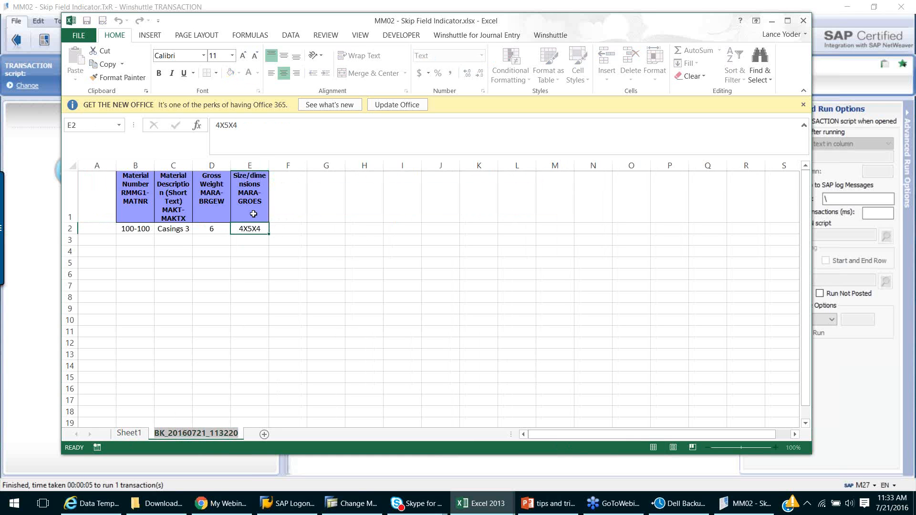
click(294, 228)
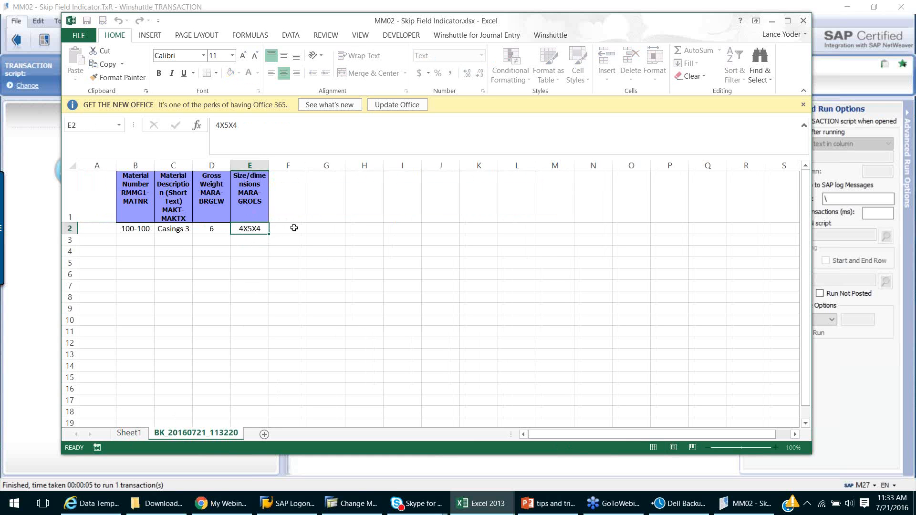
Enter the skip indicator \ for Material Description and Gross Weight in row 2 of sheet BK_20160721_113220.
click(174, 229)
text(\)
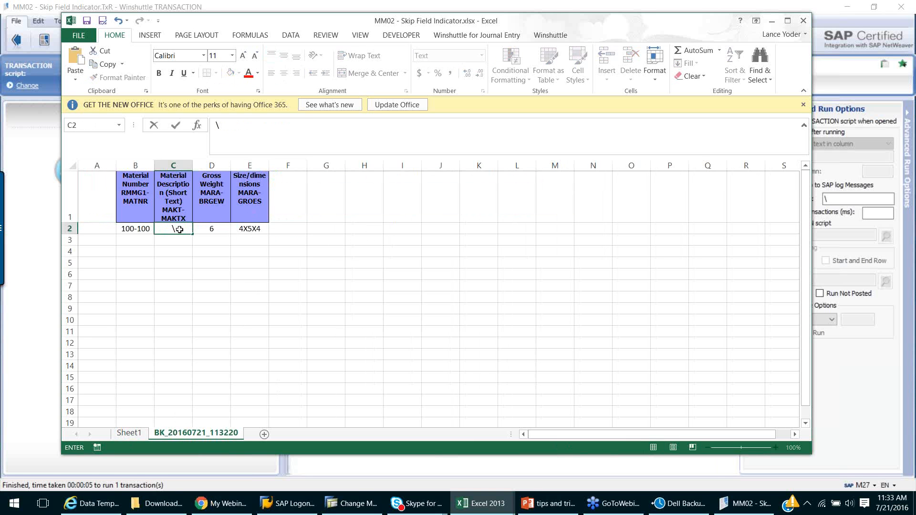
click(217, 228)
text(\)
key(Return)
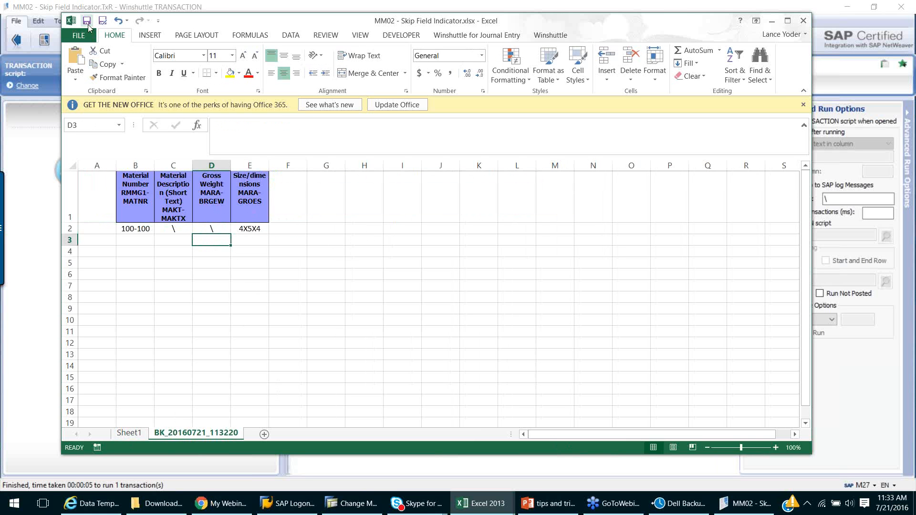
Copy the backup sheet's name, set it as the Sheet name in Winshuttle TRANSACTION (BK_20160721_113220), and test-run the script.
double_click(185, 435)
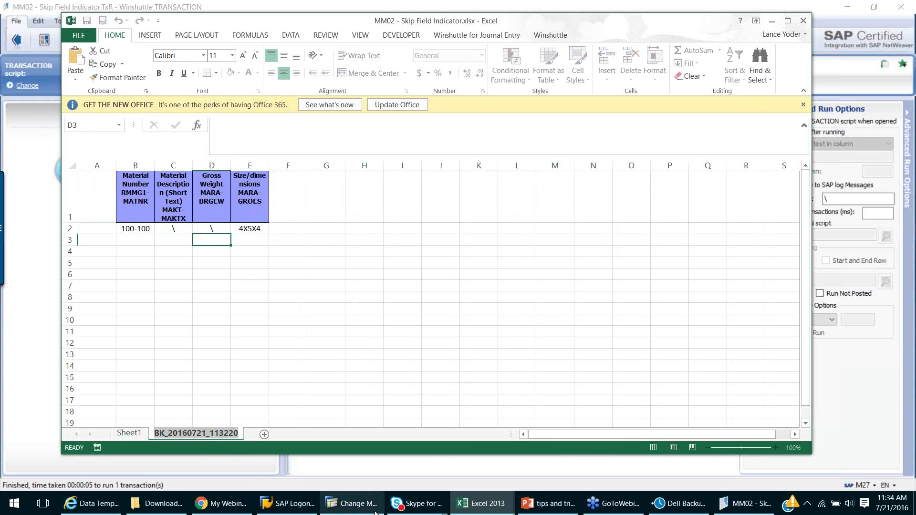
click(382, 478)
click(711, 155)
drag(711, 155, 681, 159)
text(60721_113220)
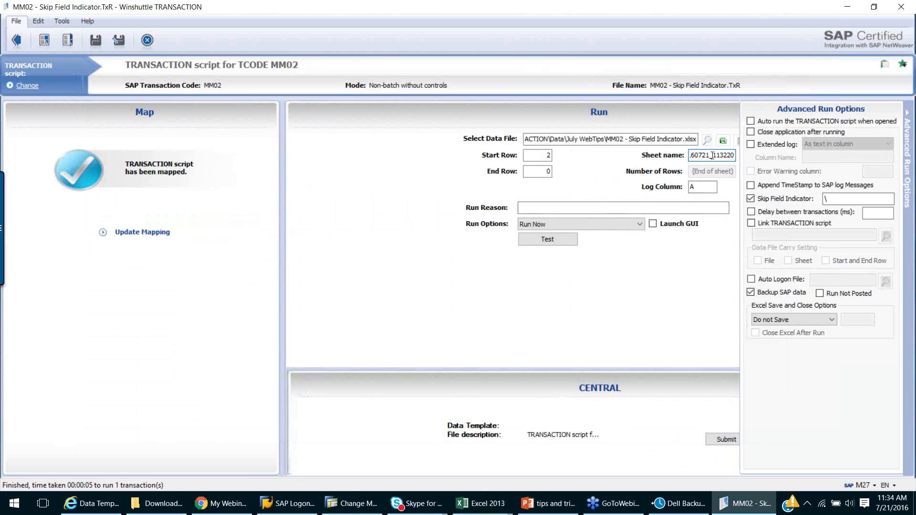
click(556, 244)
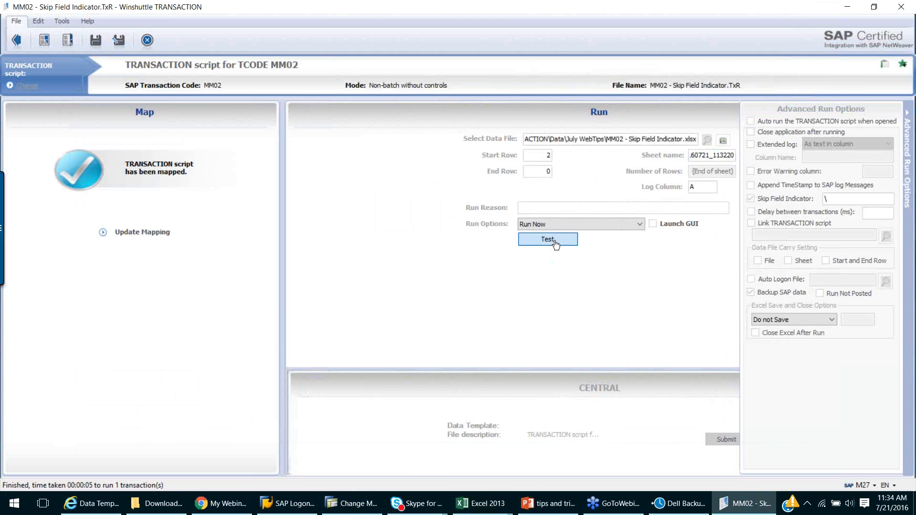
click(556, 244)
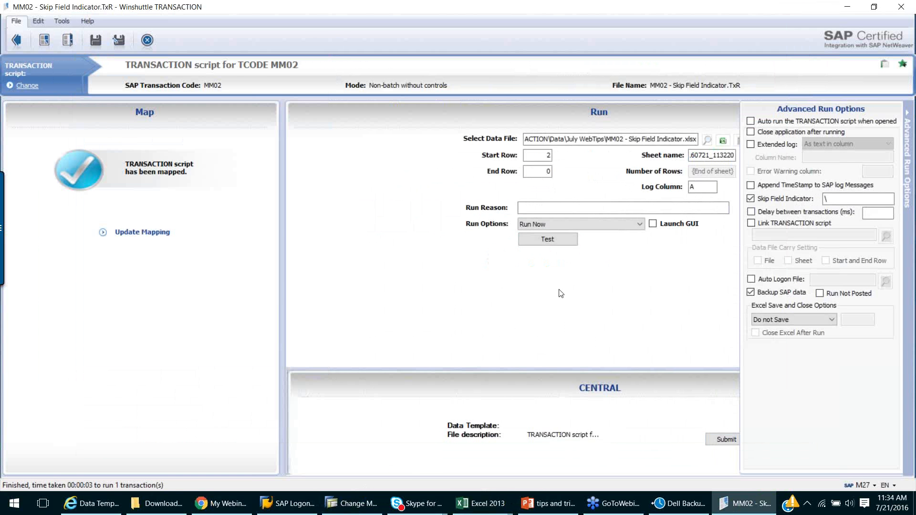
Switch to SAP, reopen the Basic Data 1 view of material 100-100, and check the restored Size/dimensions, description and gross weight.
click(358, 505)
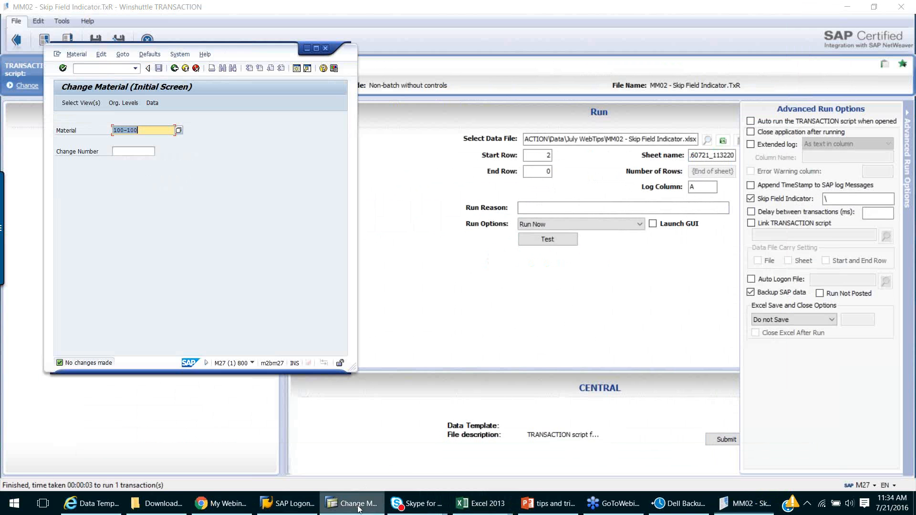
click(156, 132)
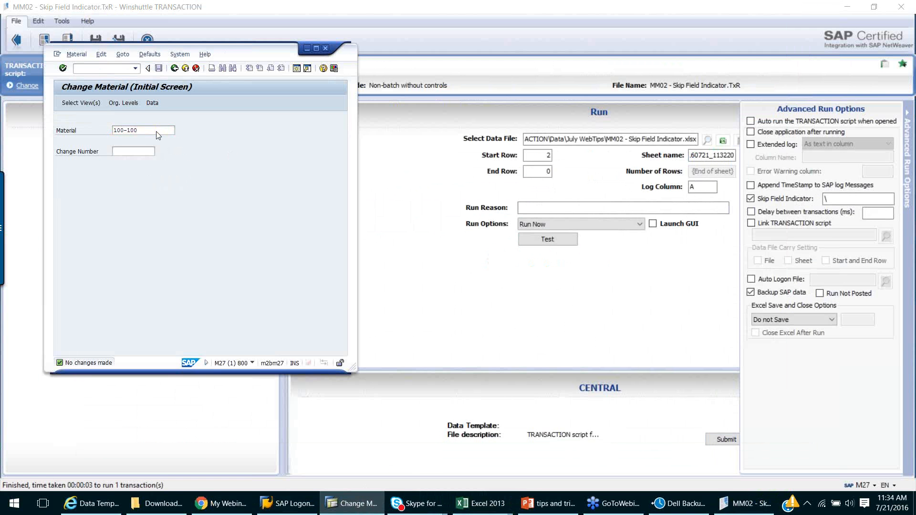
key(Return)
click(210, 166)
key(Return)
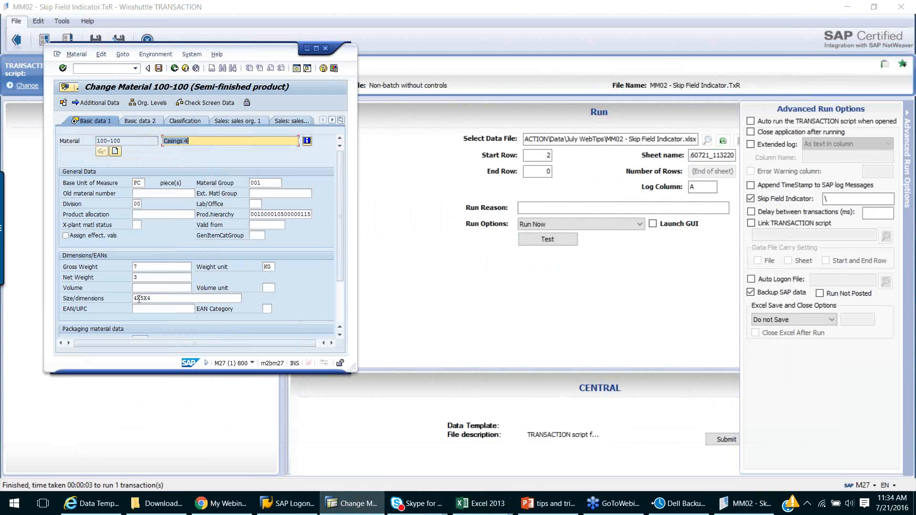
click(198, 140)
click(136, 266)
text(7)
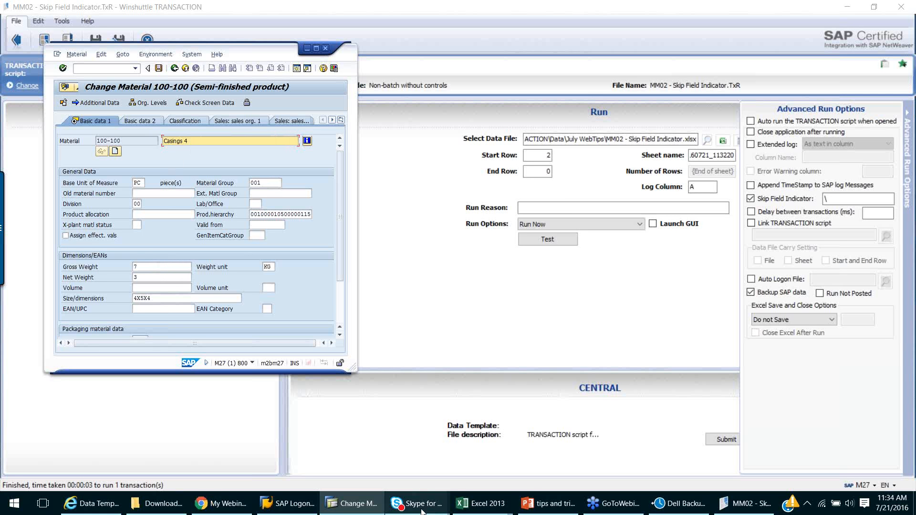
Switch to the MM02 - Skip Field Indicator workbook in Excel and compare row 2 of backup sheet BK_20160721_113414 with the other sheets.
click(477, 504)
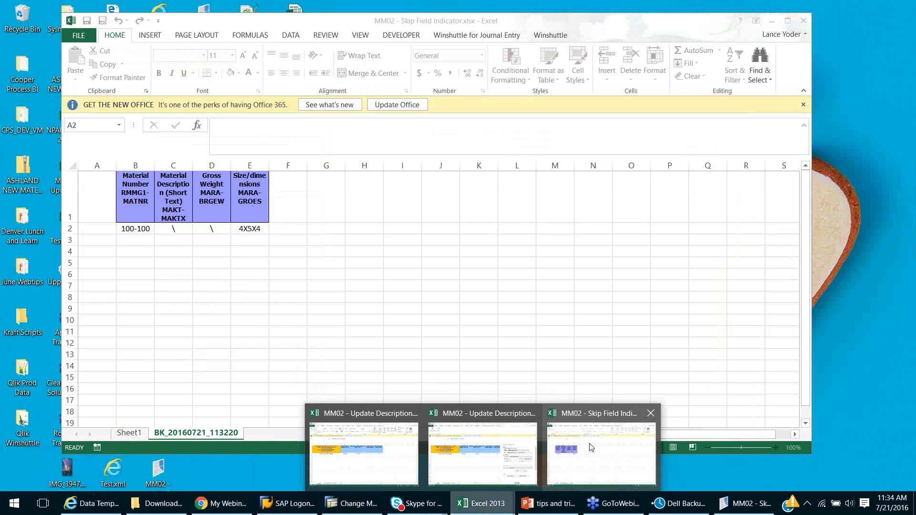
click(590, 443)
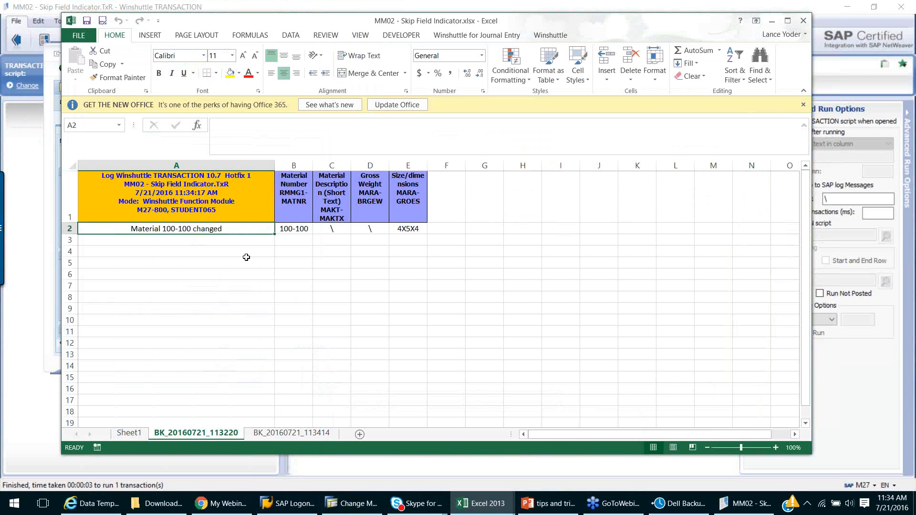
click(841, 380)
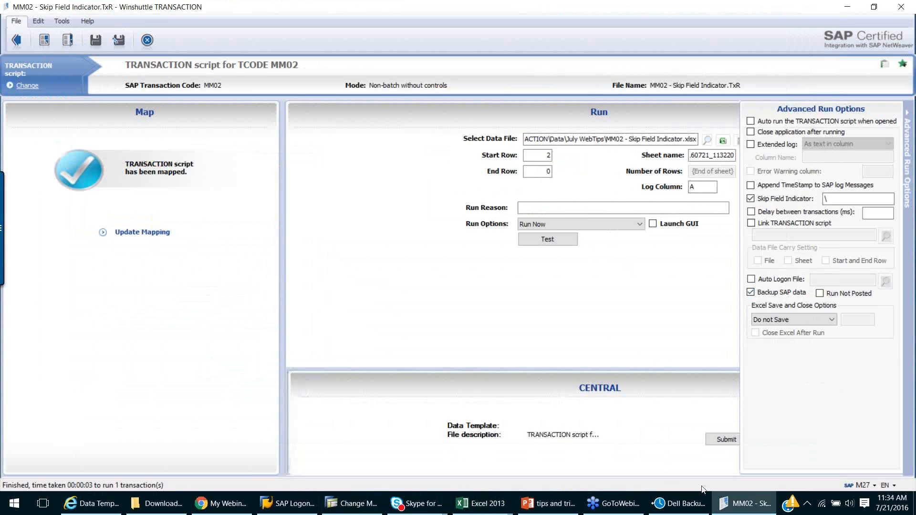
click(495, 513)
click(546, 453)
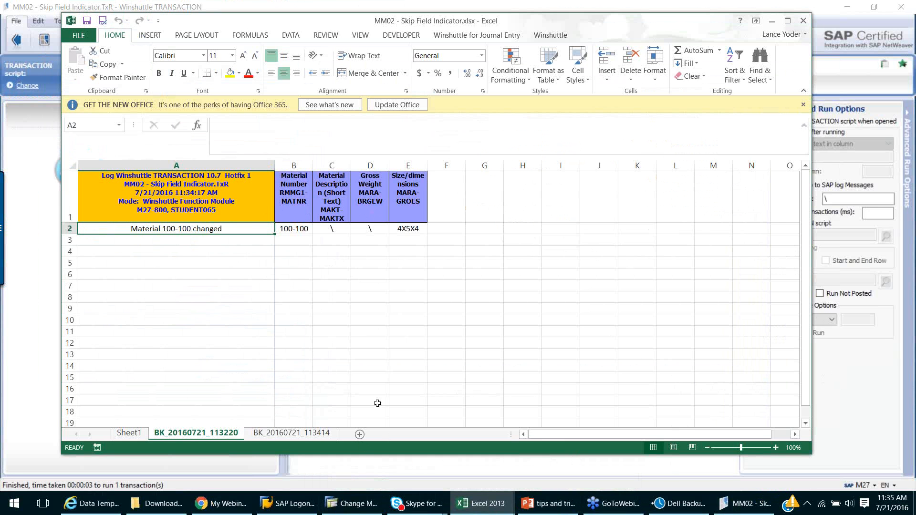
click(303, 433)
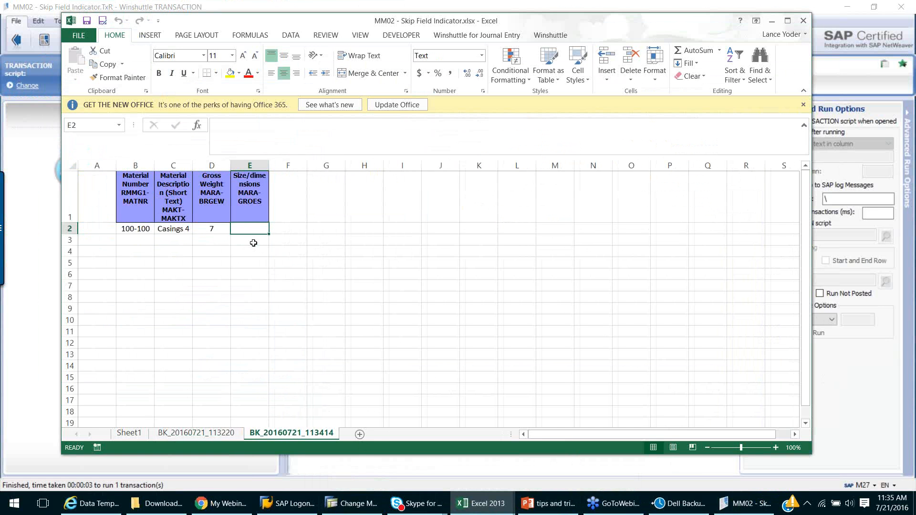
click(134, 433)
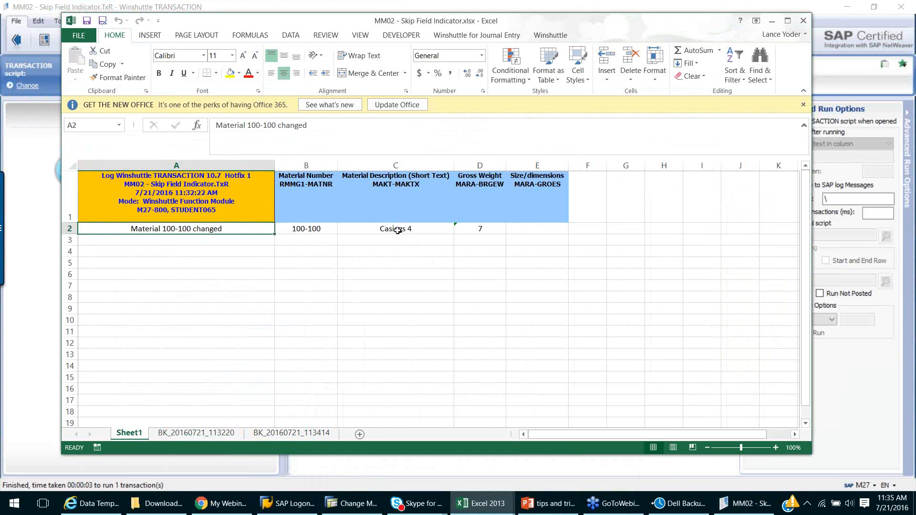
click(308, 432)
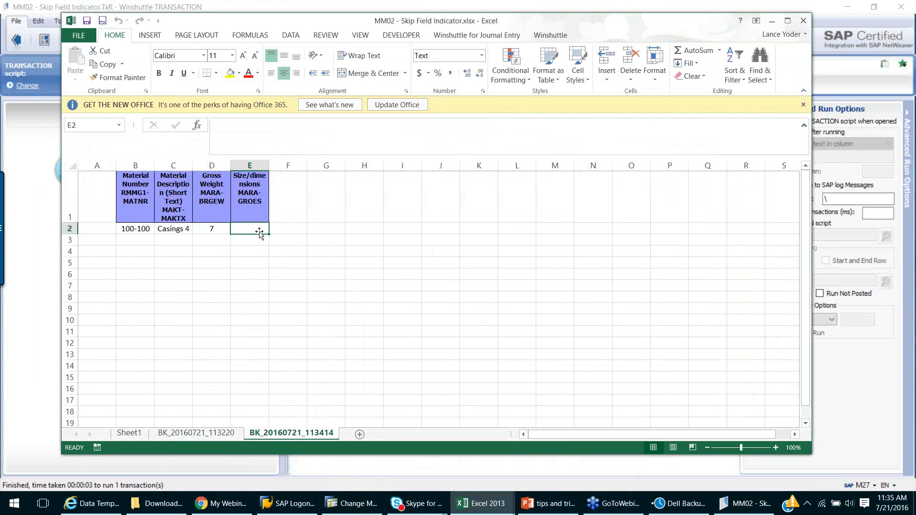
Check the Skip Field Indicator setting in Winshuttle TRANSACTION against the row 2 entries on Excel sheet BK_20160721_113220.
click(852, 199)
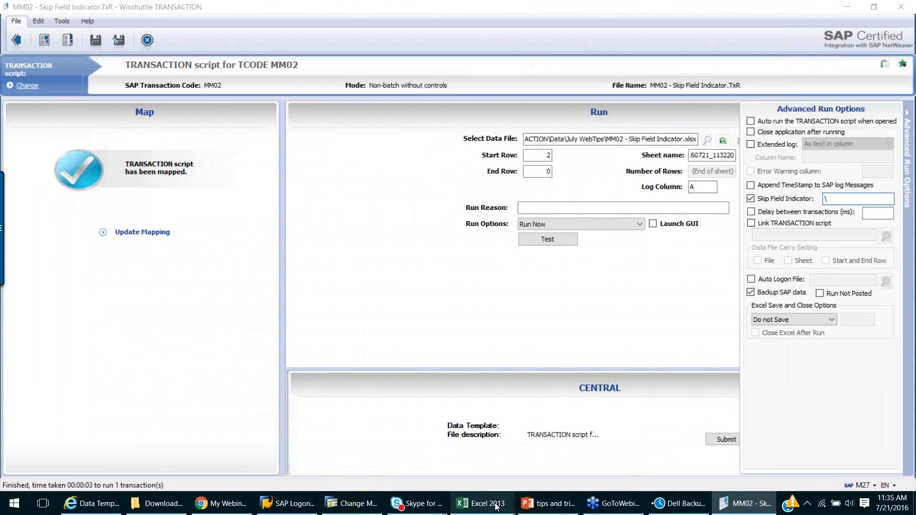
mouse_move(497, 507)
click(563, 461)
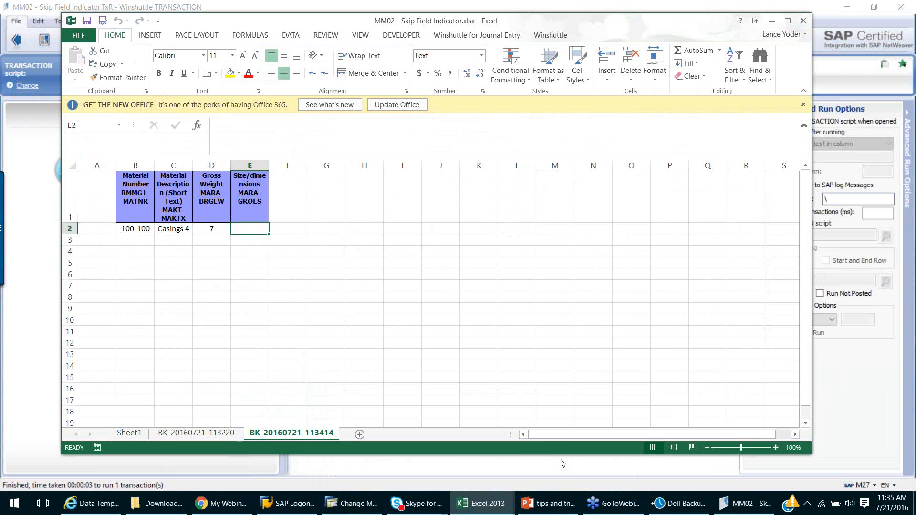
click(189, 433)
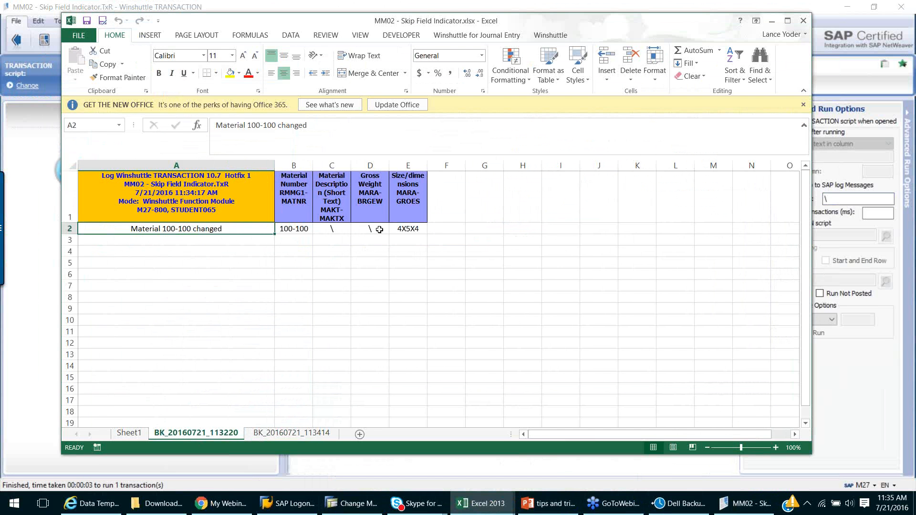
Copy the Material Description (Casings 4) and Gross Weight (7) from Sheet1 row 2 over C2:D2 of sheet BK_20160721_113220.
click(135, 434)
drag(378, 229, 465, 228)
key(ctrl+c)
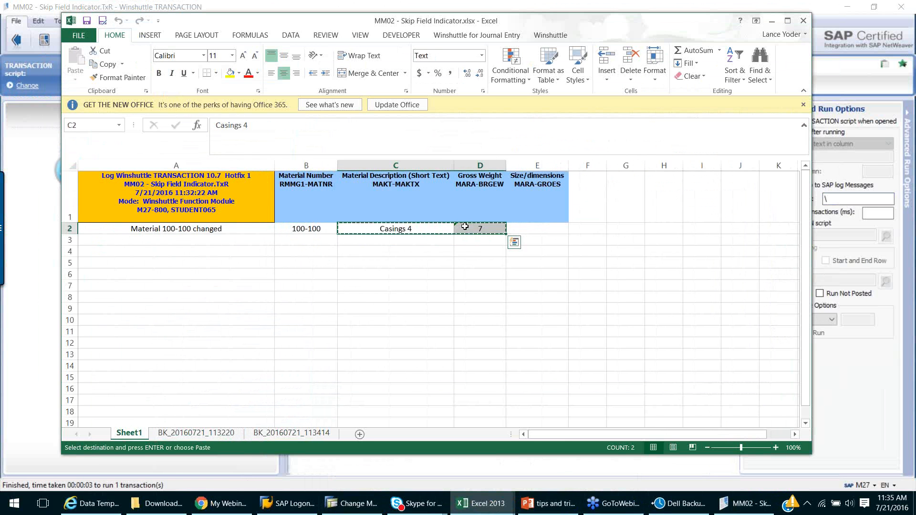
click(197, 433)
click(337, 229)
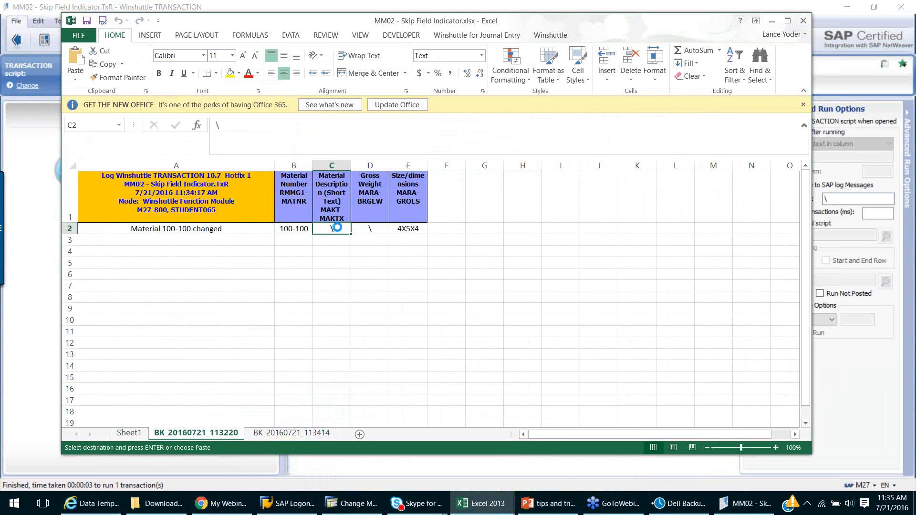
key(ctrl+v)
click(369, 285)
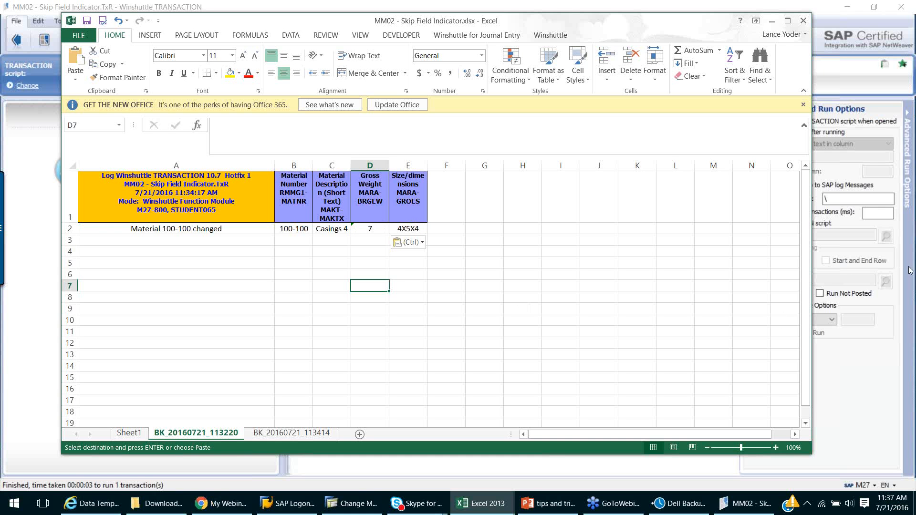
View the August 2016 page of the Windows calendar and return to the Excel workbook.
click(907, 242)
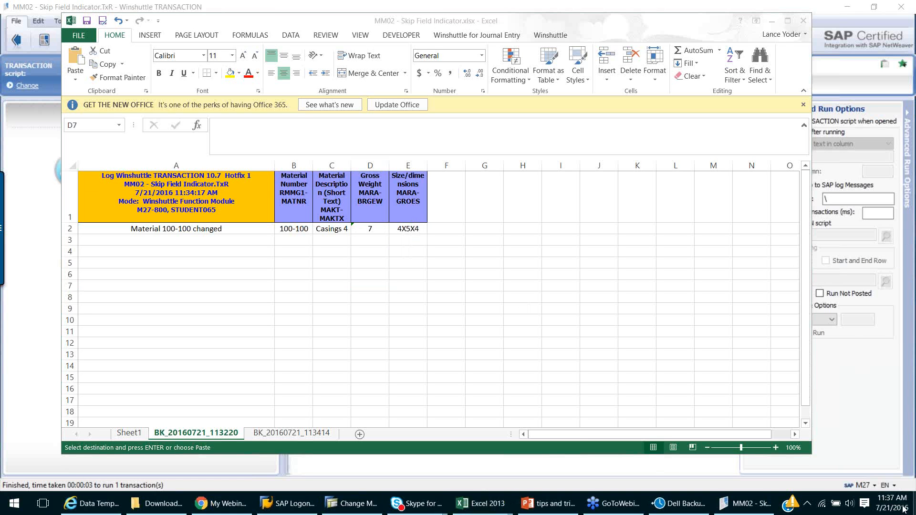
click(896, 499)
click(894, 273)
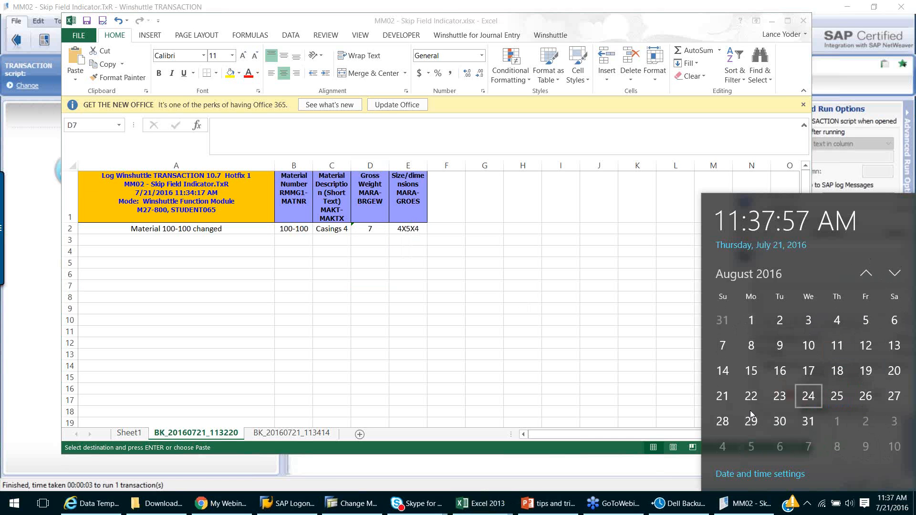
click(614, 349)
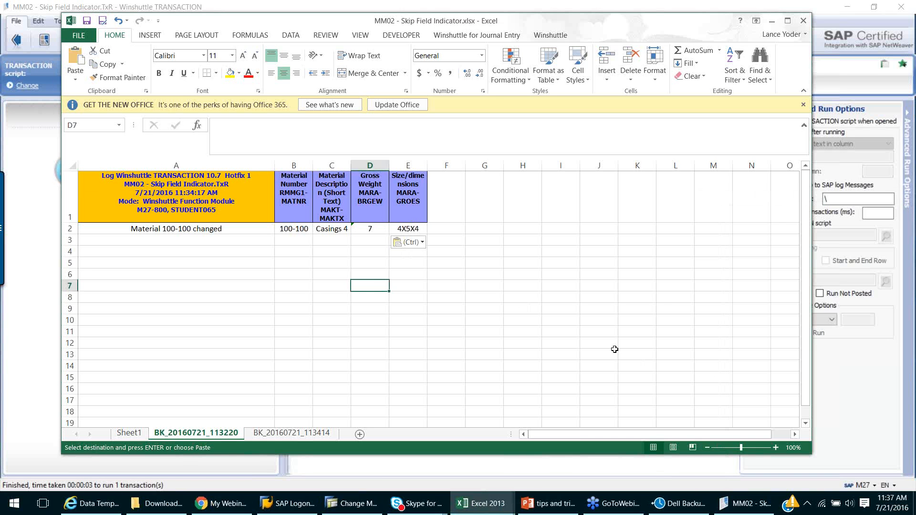